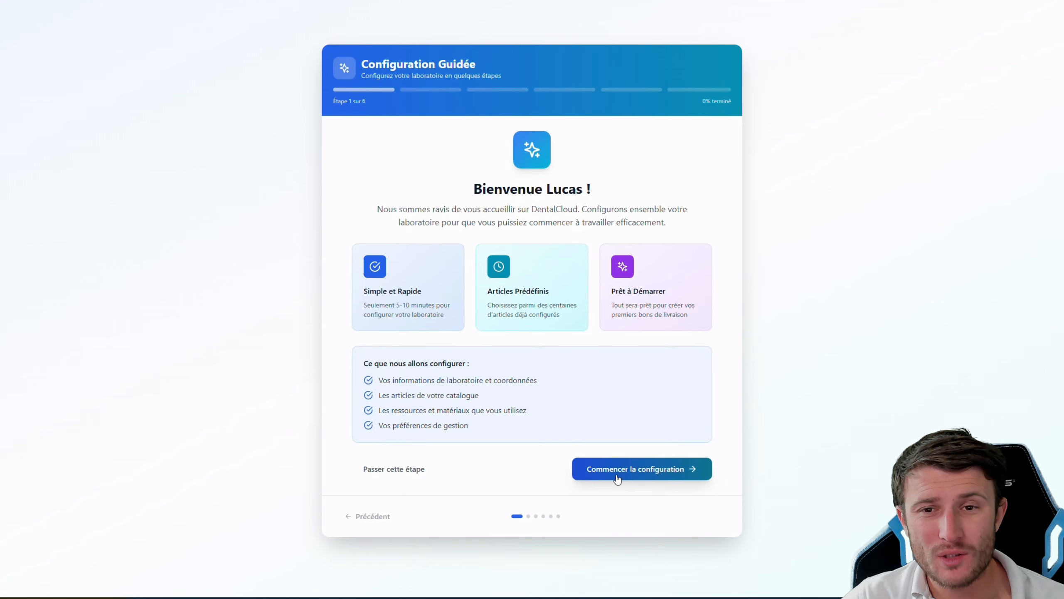
Launch the guided laboratory setup and reach step 3 of 6, catalogue articles
{"action": "left_click", "coordinate": [617, 478]}
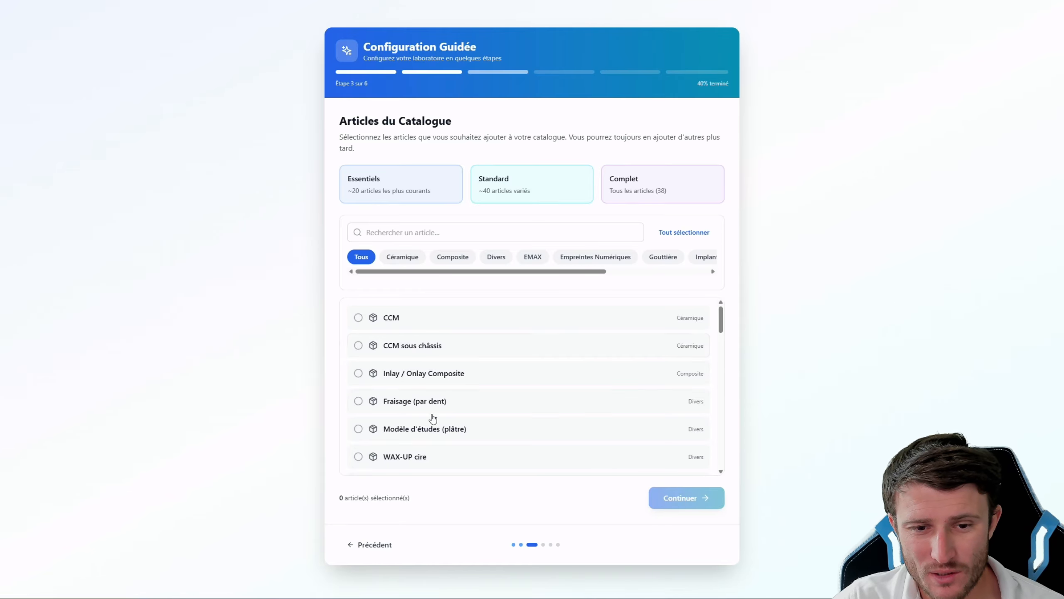
Tick Full Zircone monolithique in the catalogue article list
{"action": "scroll", "coordinate": [440, 416], "scroll_direction": "down", "scroll_amount": 3}
{"action": "scroll", "coordinate": [443, 419], "scroll_direction": "down", "scroll_amount": 15}
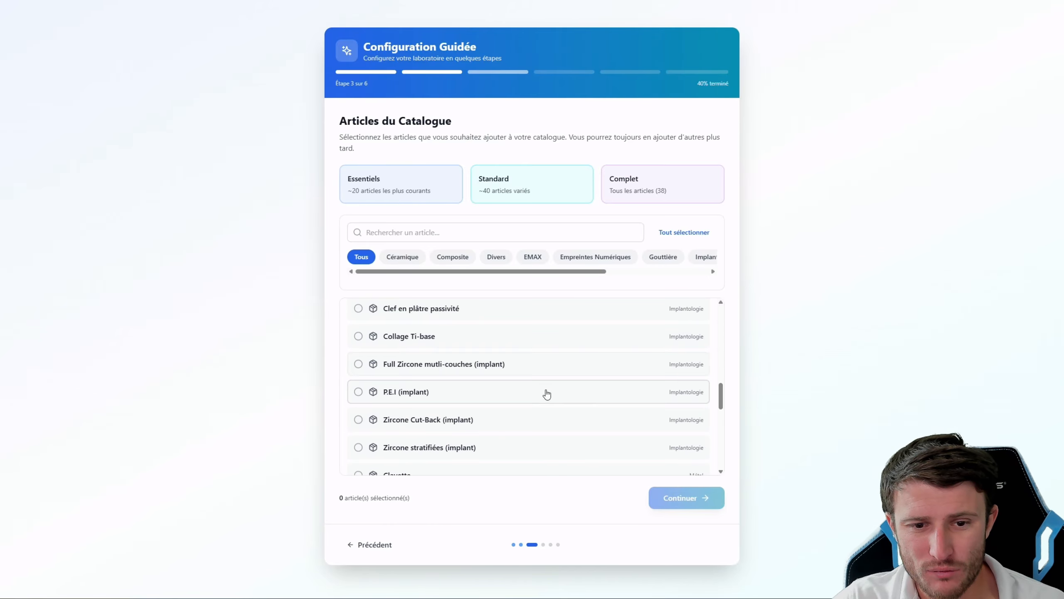
{"action": "scroll", "coordinate": [490, 434], "scroll_direction": "down", "scroll_amount": 5}
{"action": "scroll", "coordinate": [486, 430], "scroll_direction": "down", "scroll_amount": 7}
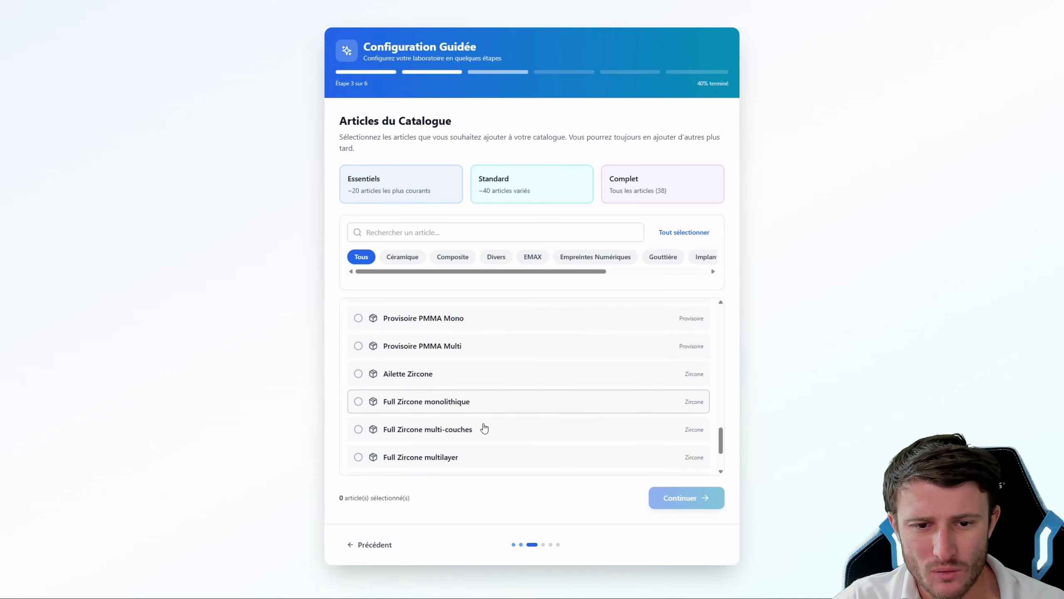
{"action": "left_click", "coordinate": [358, 373]}
Search the articles for 'boi' and tick Boite Gouttière
{"action": "scroll", "coordinate": [518, 430], "scroll_direction": "down", "scroll_amount": 2}
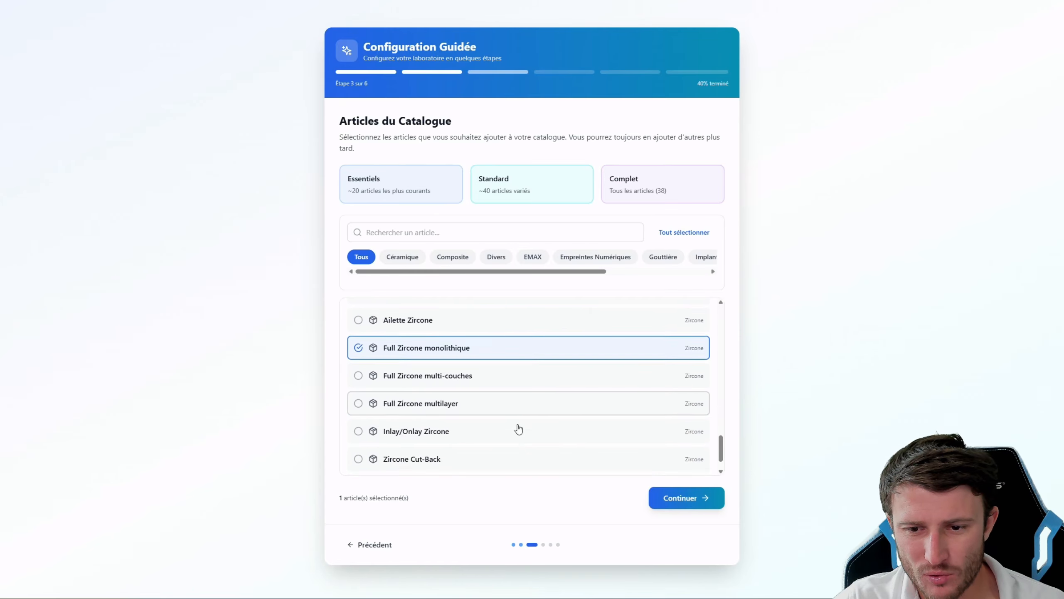
{"action": "scroll", "coordinate": [482, 427], "scroll_direction": "up", "scroll_amount": 15}
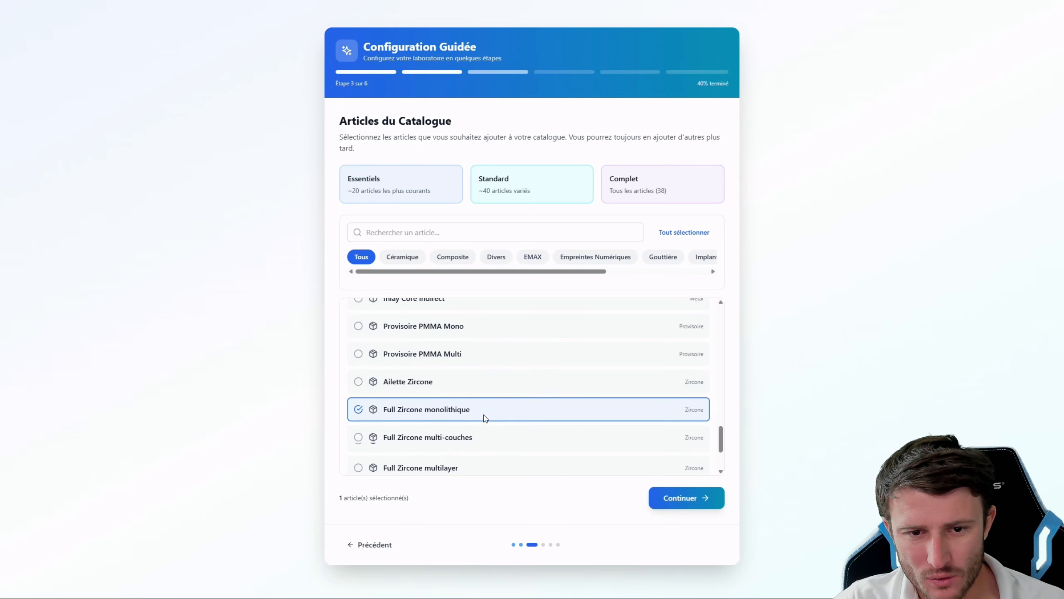
{"action": "scroll", "coordinate": [485, 419], "scroll_direction": "up", "scroll_amount": 8}
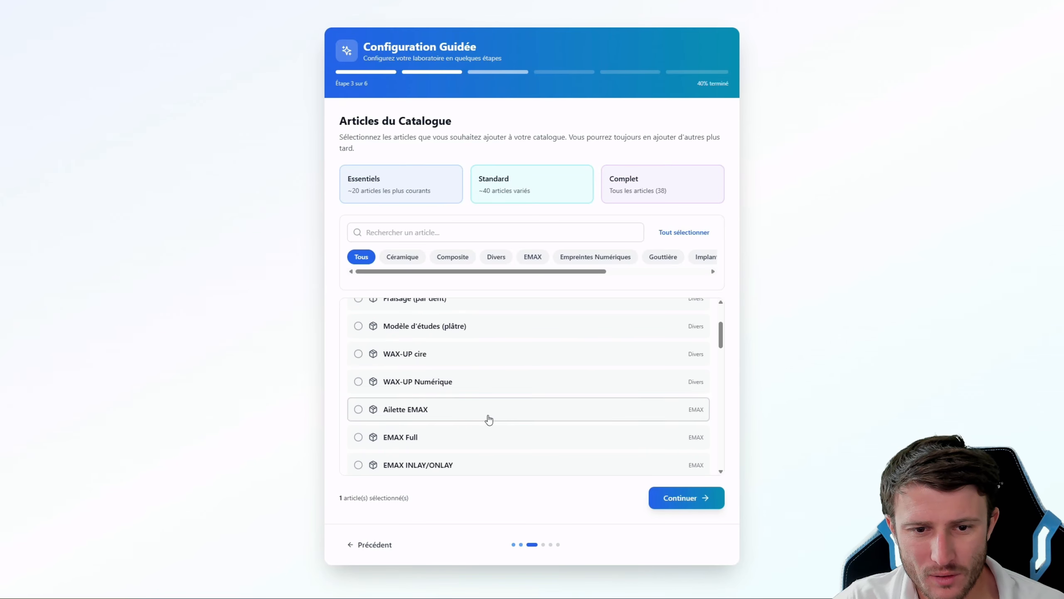
{"action": "left_click", "coordinate": [401, 235]}
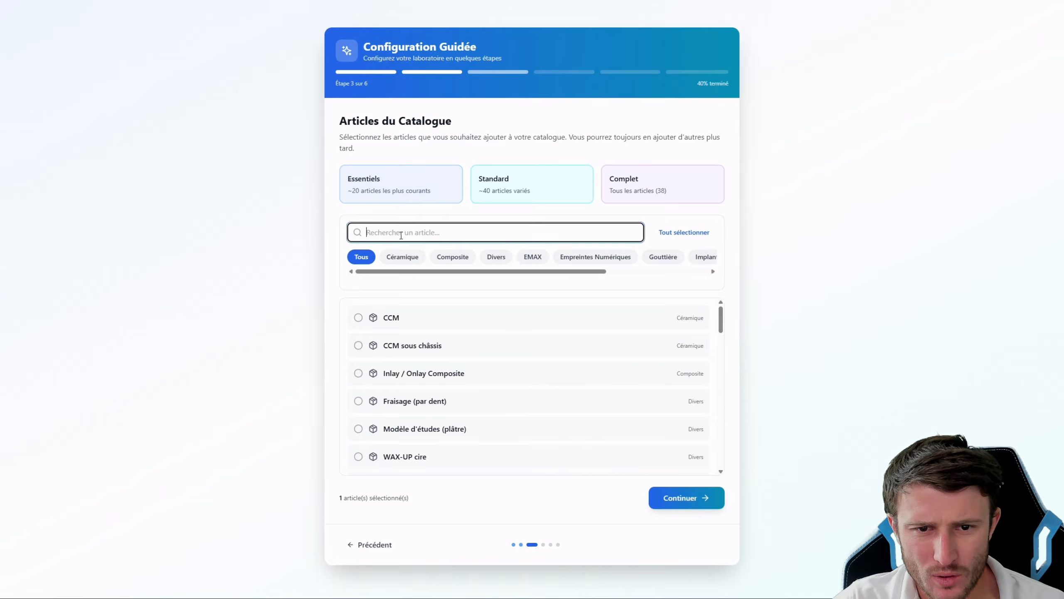
{"action": "type", "text": "boi"}
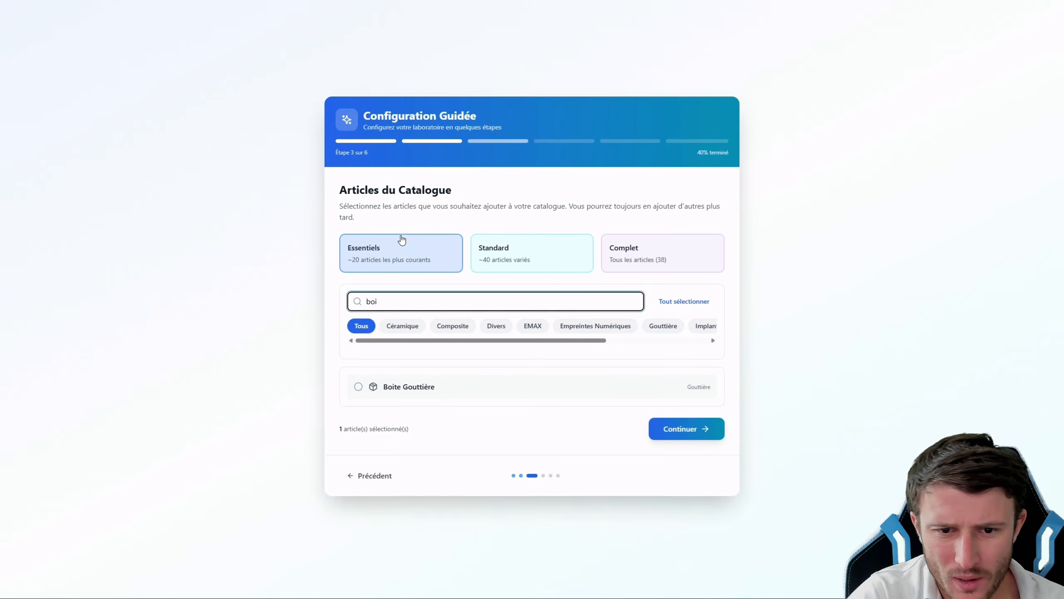
{"action": "left_click", "coordinate": [377, 385]}
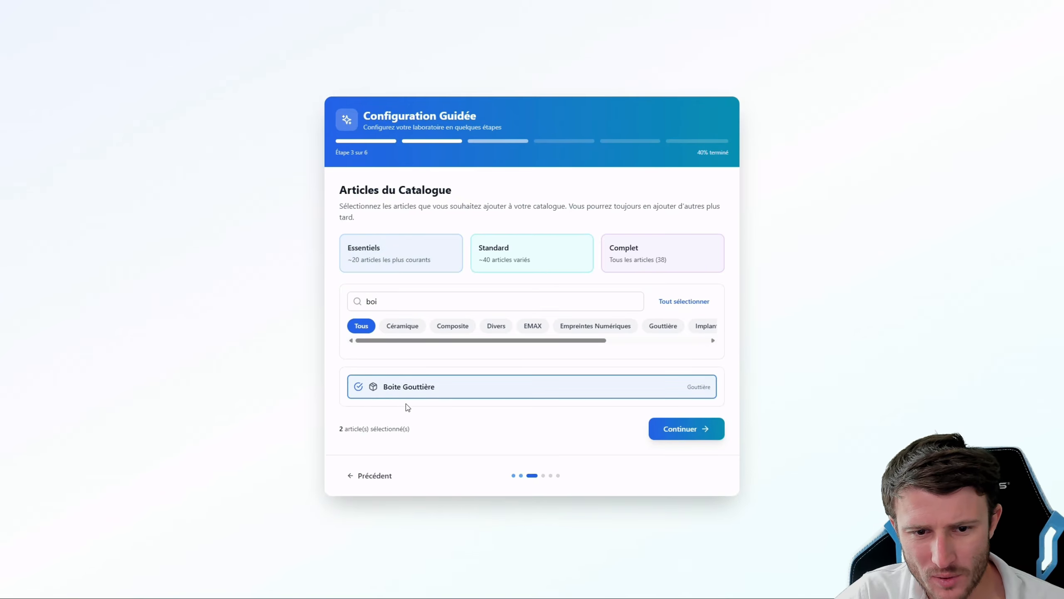
Select Disque Zircone as the lab's resource and continue to initial configuration
{"action": "left_click", "coordinate": [692, 428]}
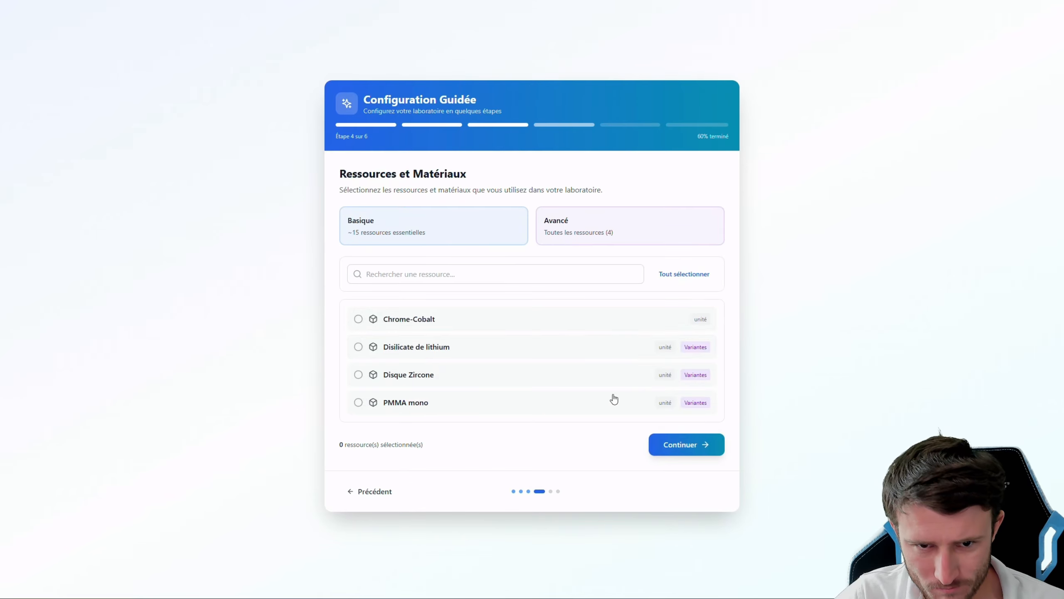
{"action": "left_click", "coordinate": [359, 375]}
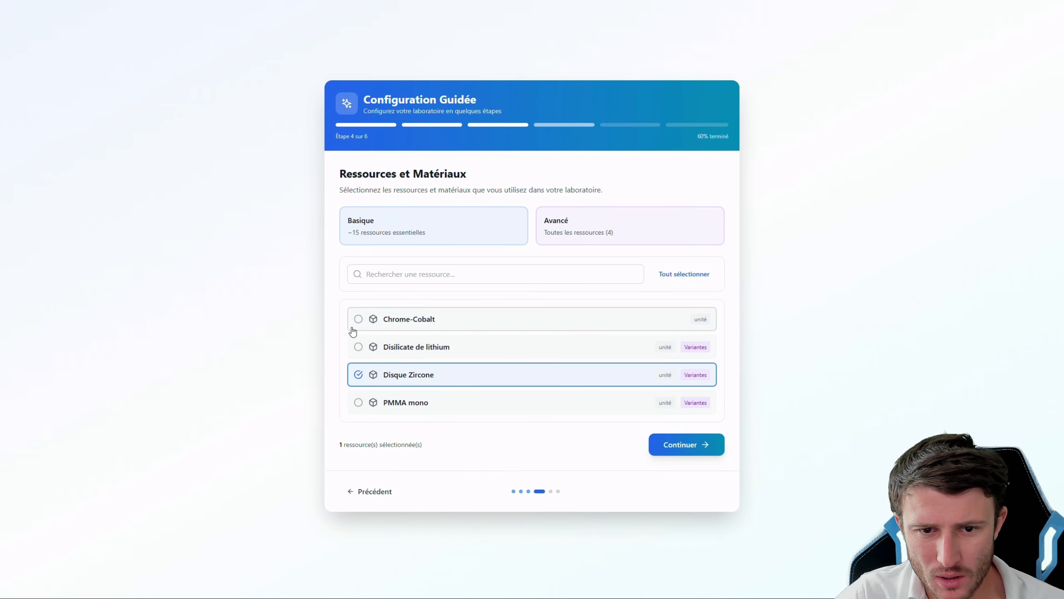
{"action": "left_click", "coordinate": [684, 445]}
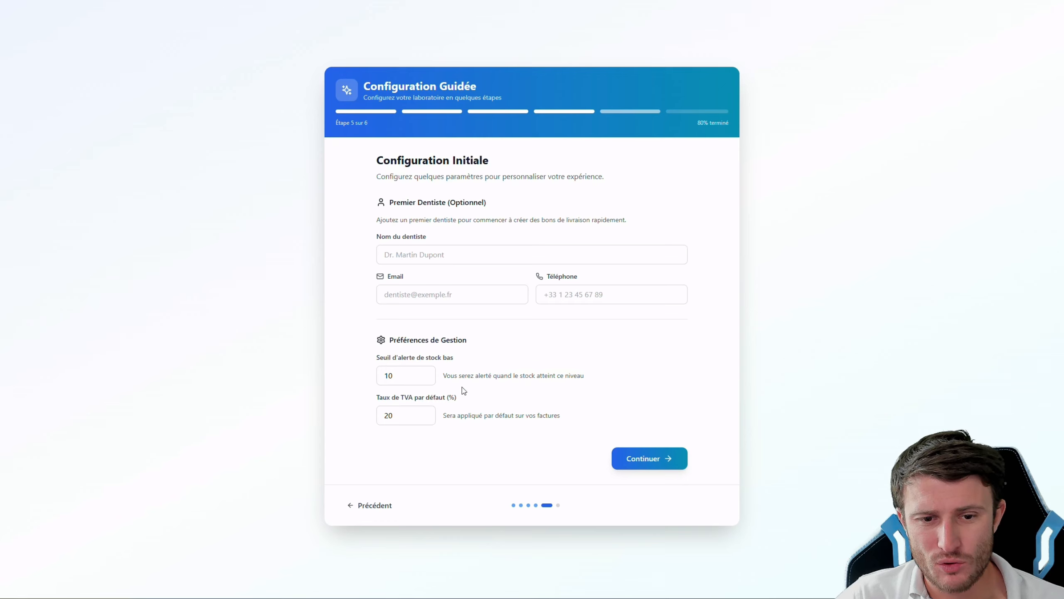
Change the default VAT rate from 20 to 0
{"action": "double_click", "coordinate": [391, 414]}
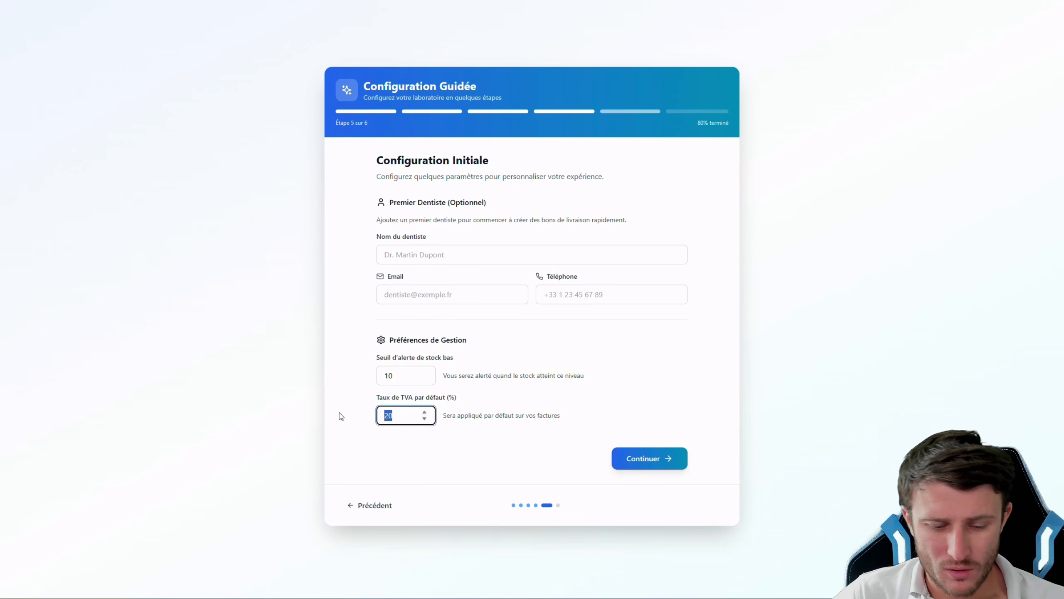
{"action": "type", "text": "0"}
{"action": "left_click", "coordinate": [574, 462]}
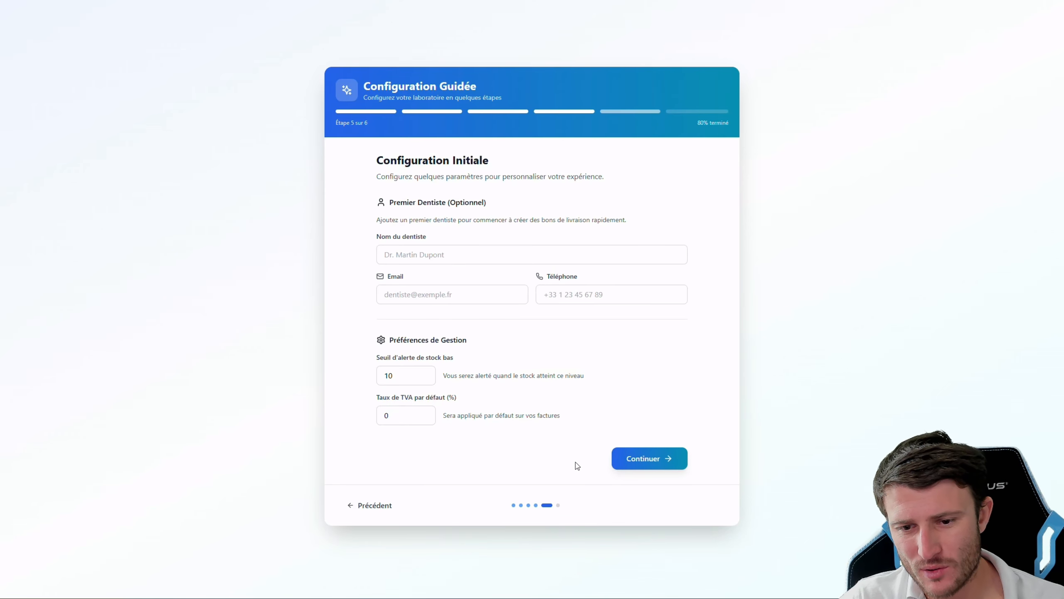
Review the setup summary and confirm it with 'Confirmer et Démarrer' to reach the dashboard
{"action": "left_click", "coordinate": [655, 463]}
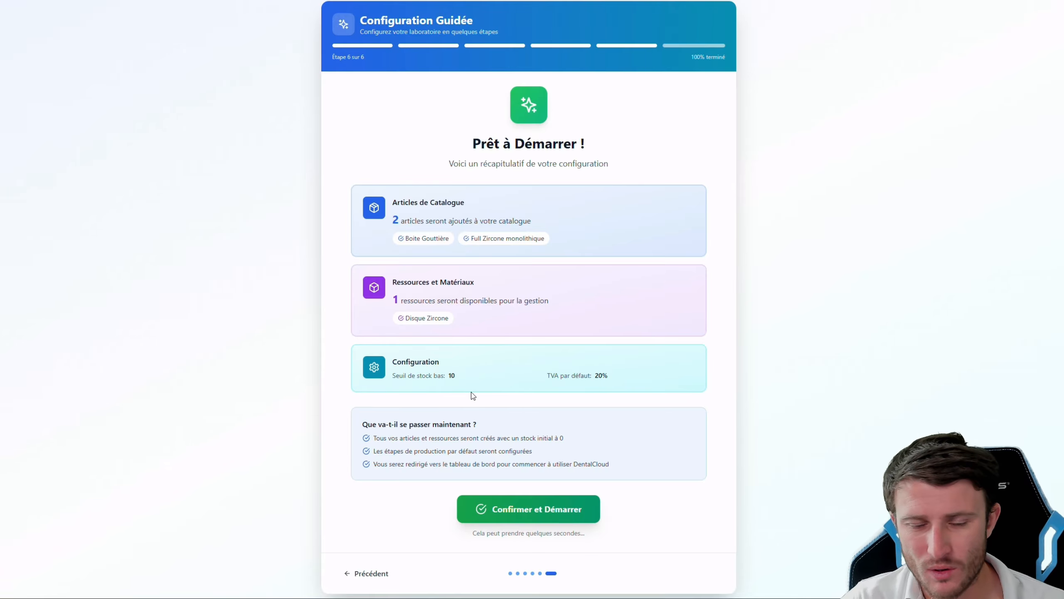
{"action": "left_click", "coordinate": [524, 515]}
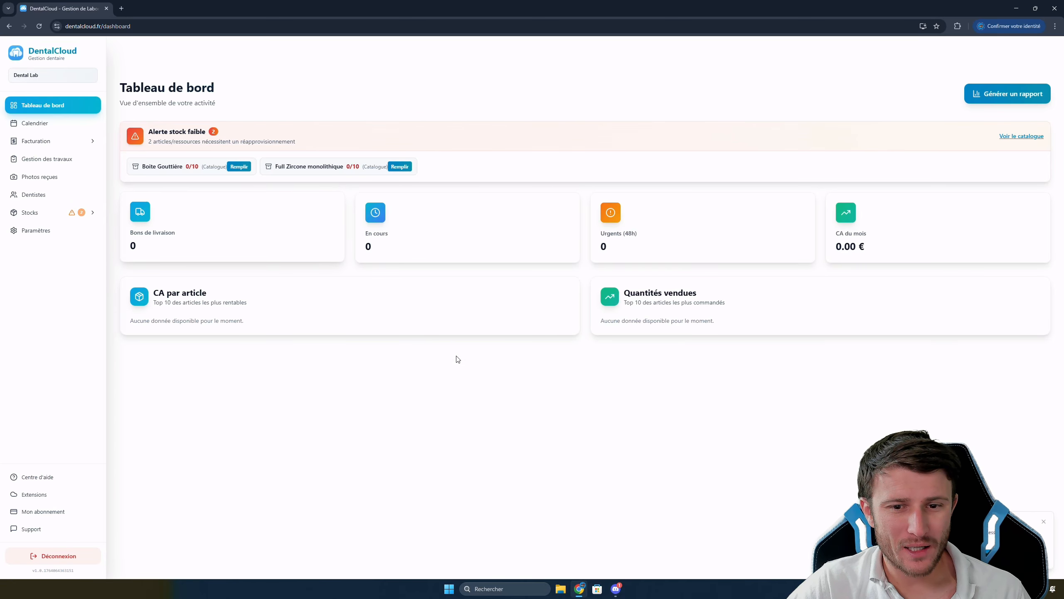
In Stocks > Articles, update Boite Gouttière to 50 units in stock and a 30 € default price
{"action": "left_click", "coordinate": [43, 216]}
{"action": "left_click", "coordinate": [38, 231]}
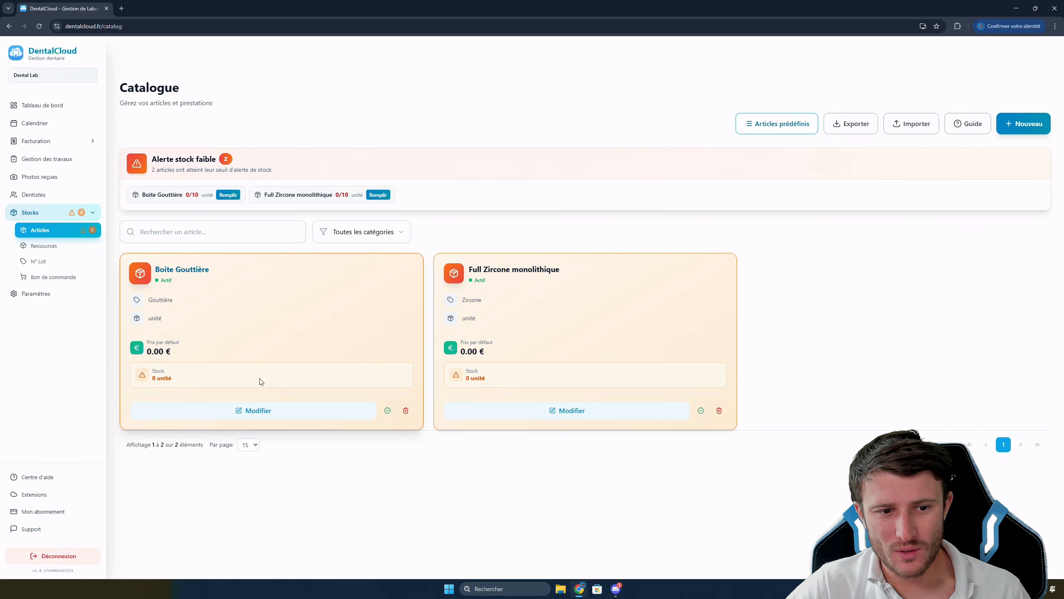
{"action": "left_click", "coordinate": [275, 415]}
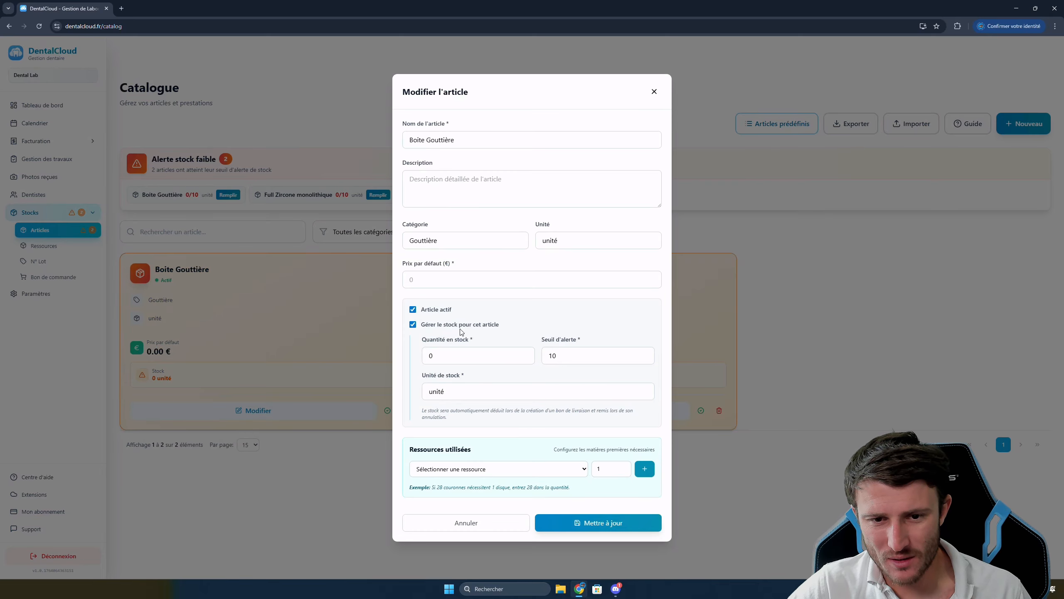
{"action": "left_click", "coordinate": [509, 354]}
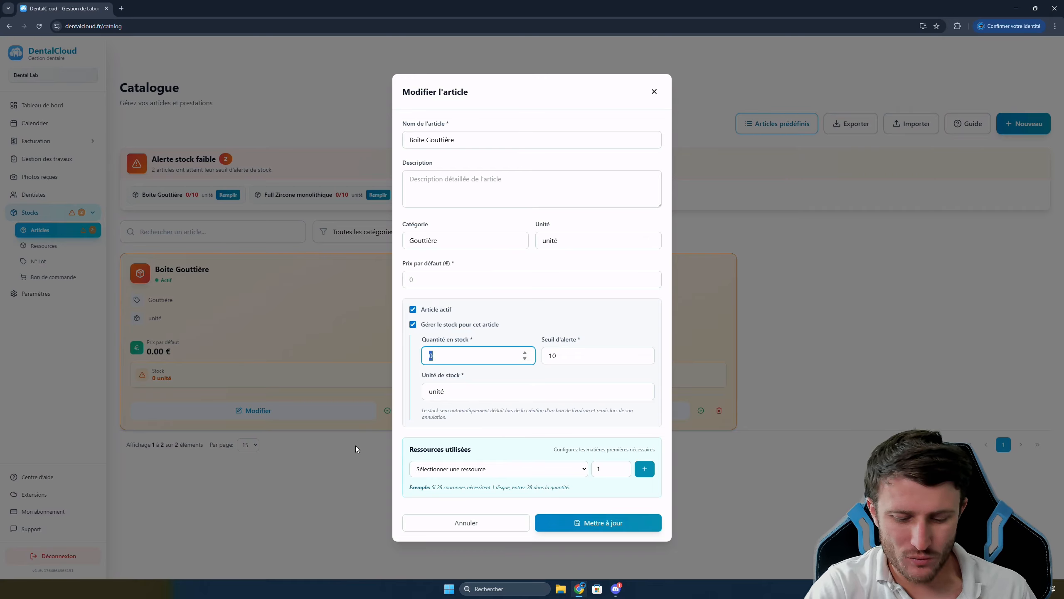
{"action": "type", "text": "50"}
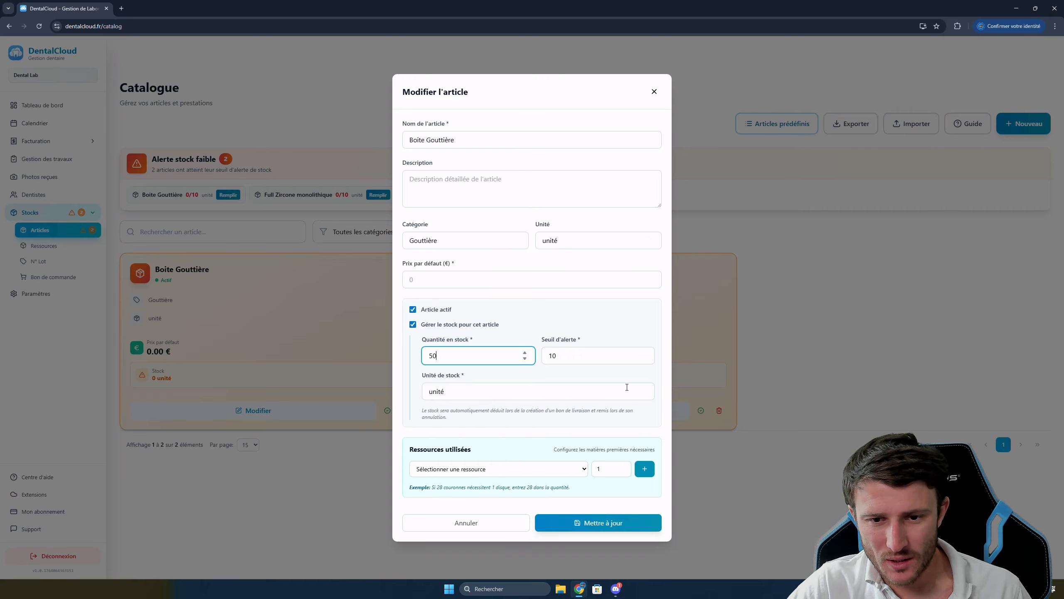
{"action": "left_click", "coordinate": [570, 355]}
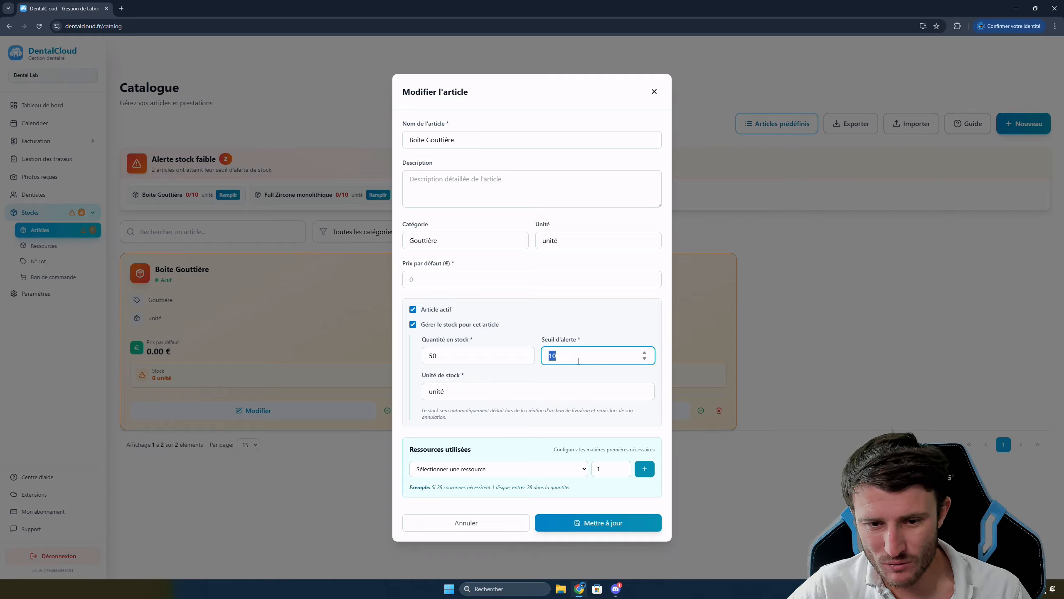
{"action": "left_click", "coordinate": [461, 284]}
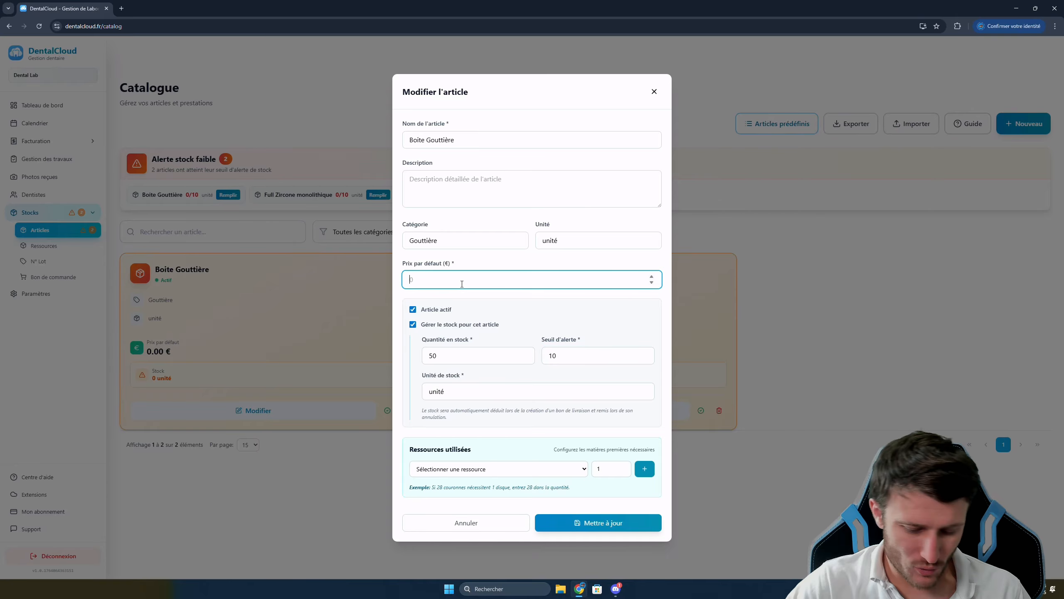
{"action": "type", "text": "30"}
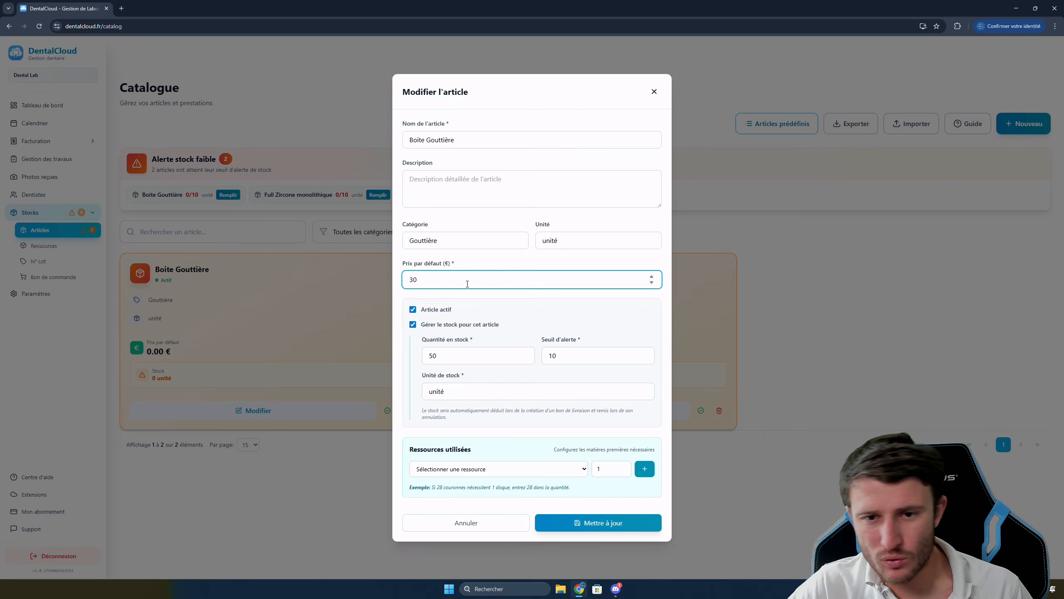
{"action": "left_click", "coordinate": [577, 522]}
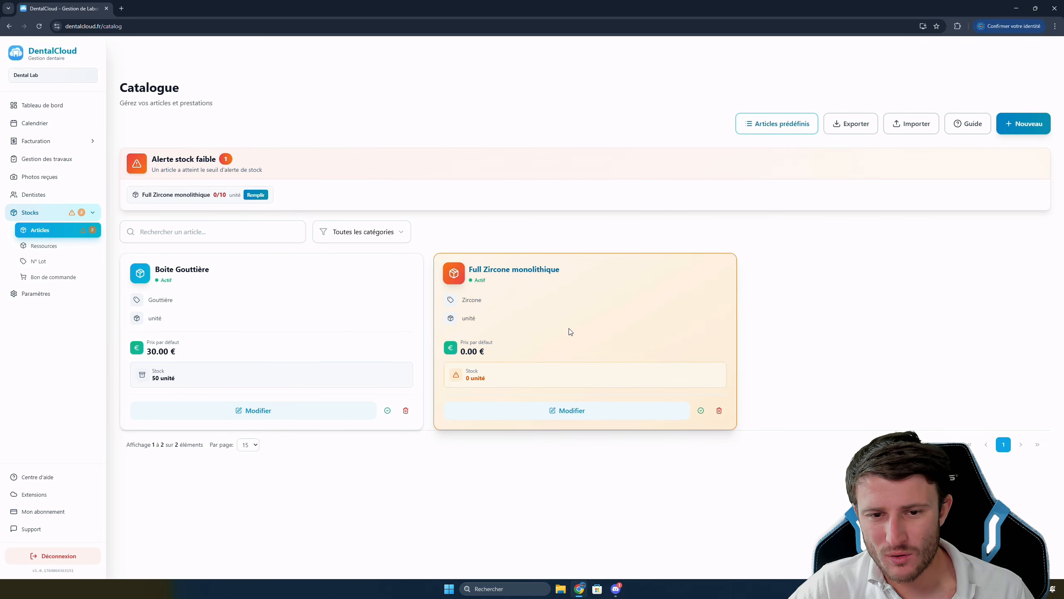
Edit Full Zircone monolithique: turn off stock tracking, pick Disque Zircone, and price it 120 €
{"action": "left_click", "coordinate": [585, 409]}
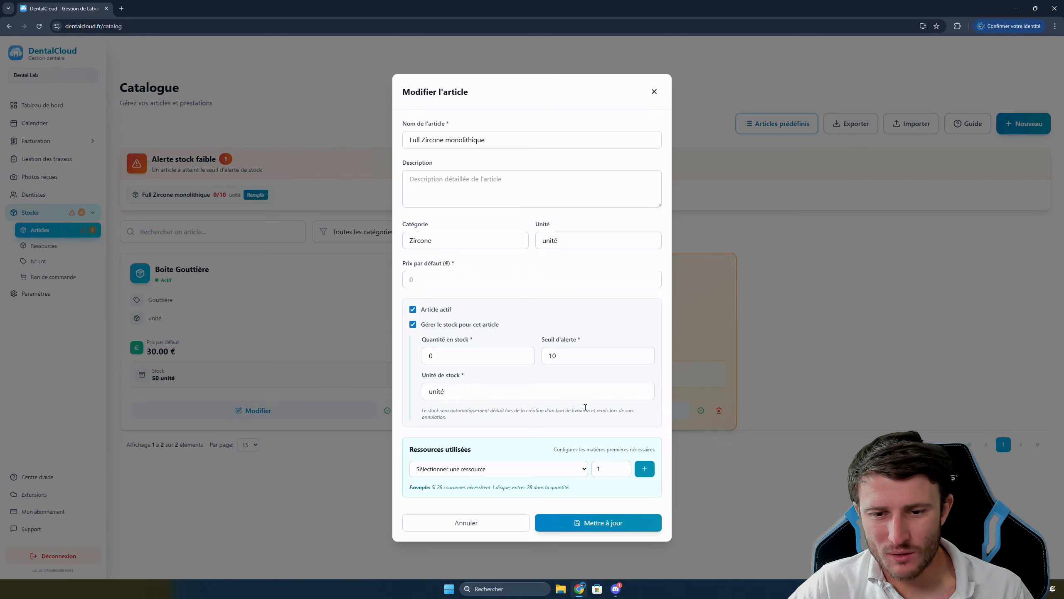
{"action": "left_click", "coordinate": [413, 325]}
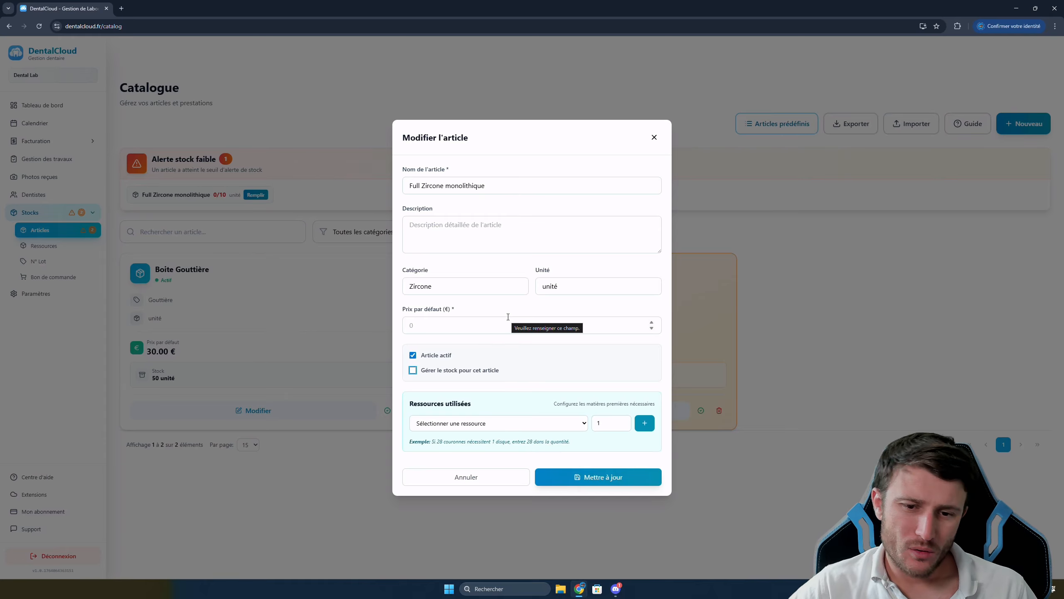
{"action": "left_click", "coordinate": [469, 423]}
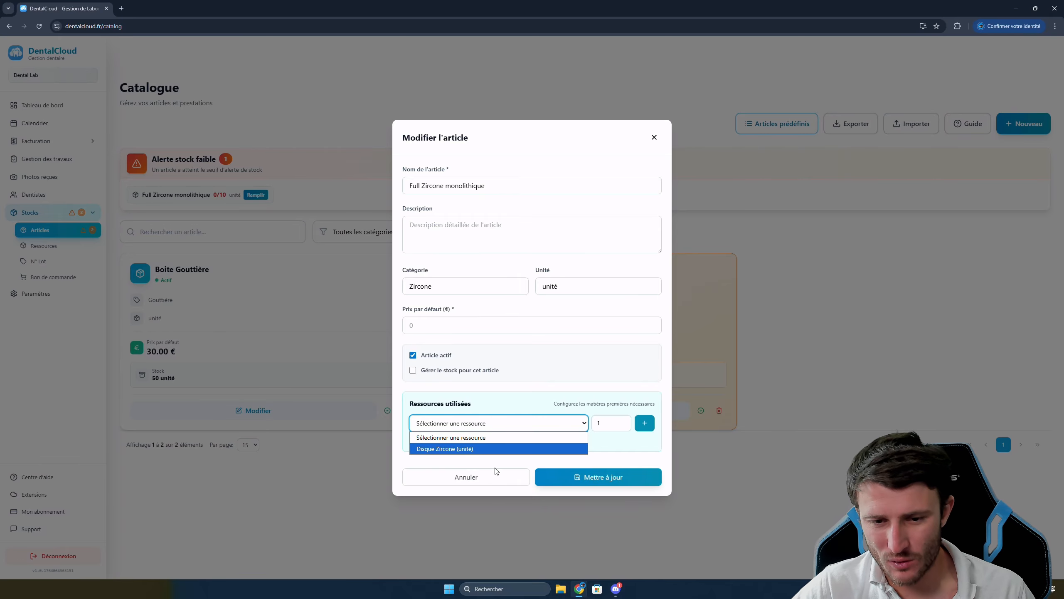
{"action": "left_click", "coordinate": [466, 449]}
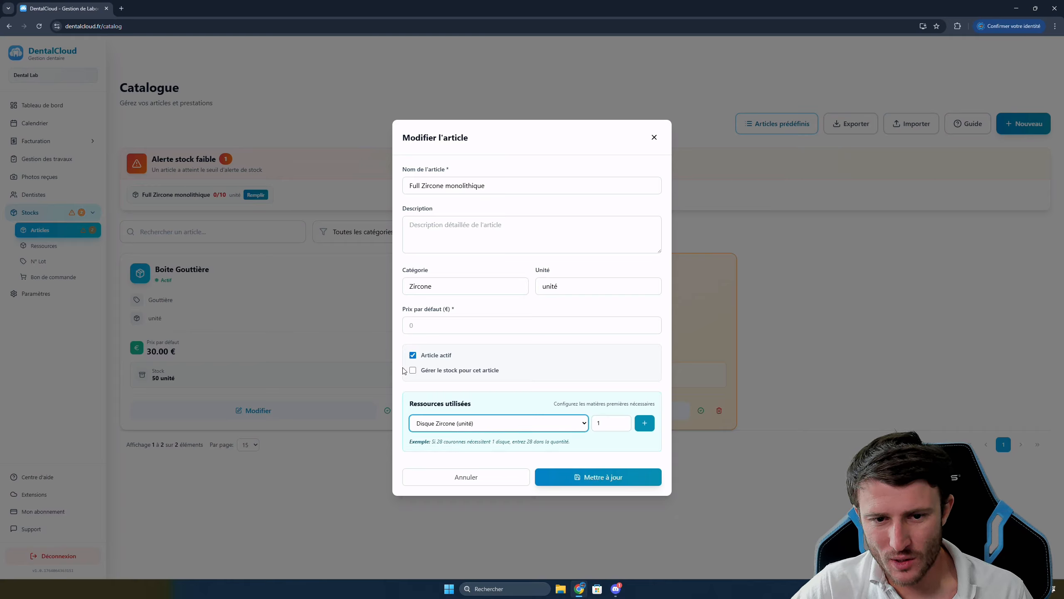
{"action": "left_click", "coordinate": [433, 325]}
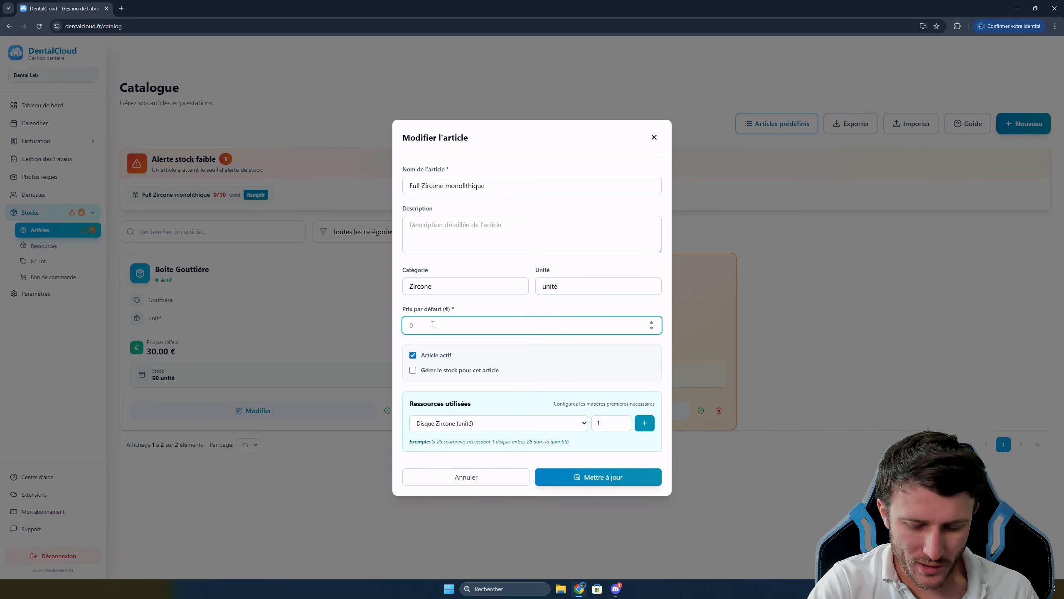
{"action": "type", "text": "120"}
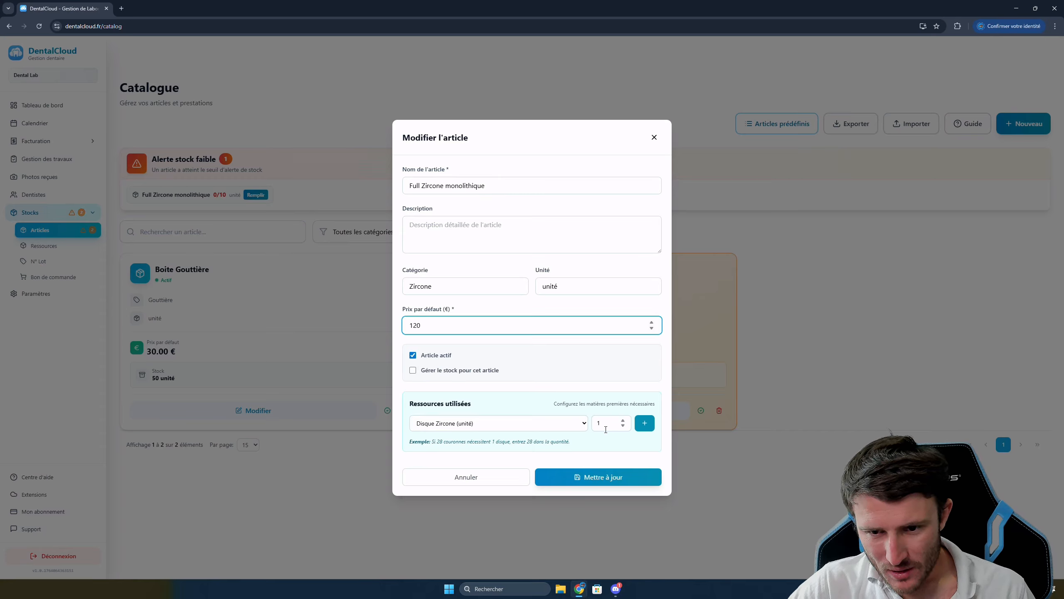
Set the Disque Zircone quantity to 28, add the resource, and save the article
{"action": "double_click", "coordinate": [605, 429]}
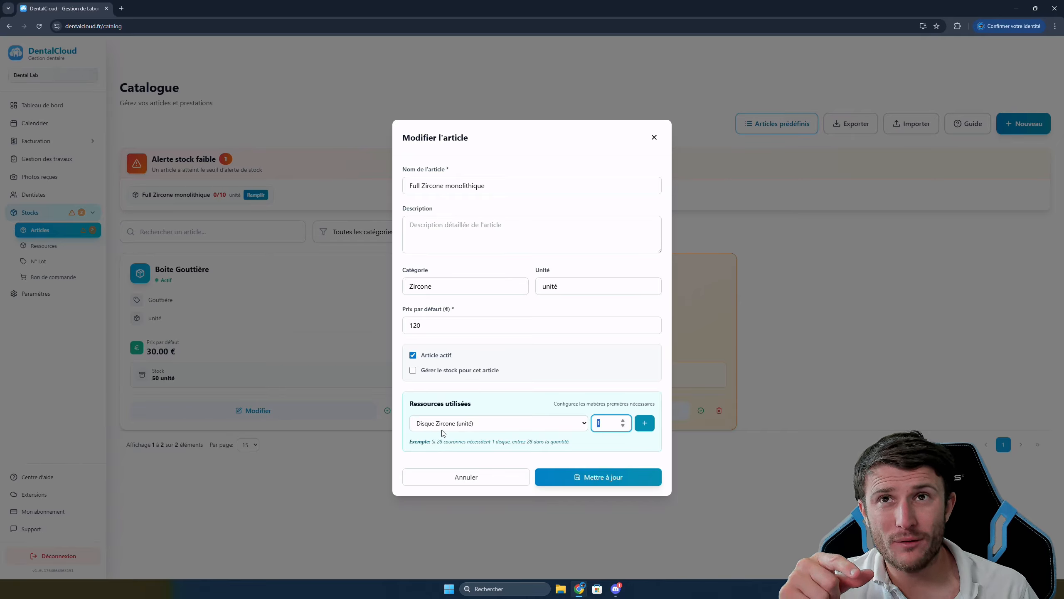
{"action": "type", "text": "28"}
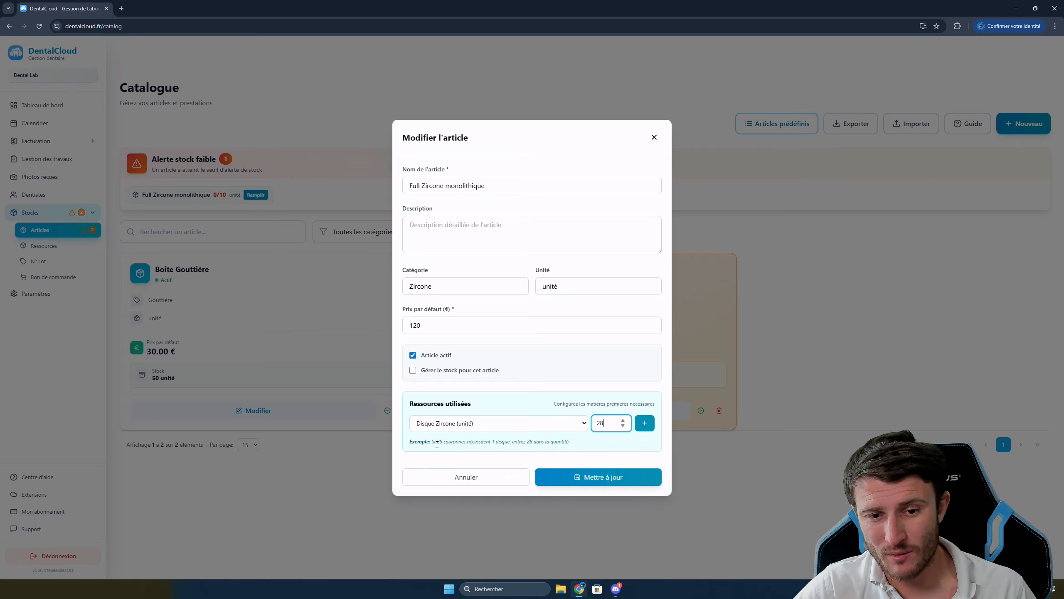
{"action": "left_click_drag", "start_coordinate": [456, 443], "coordinate": [490, 443]}
{"action": "left_click", "coordinate": [514, 443]}
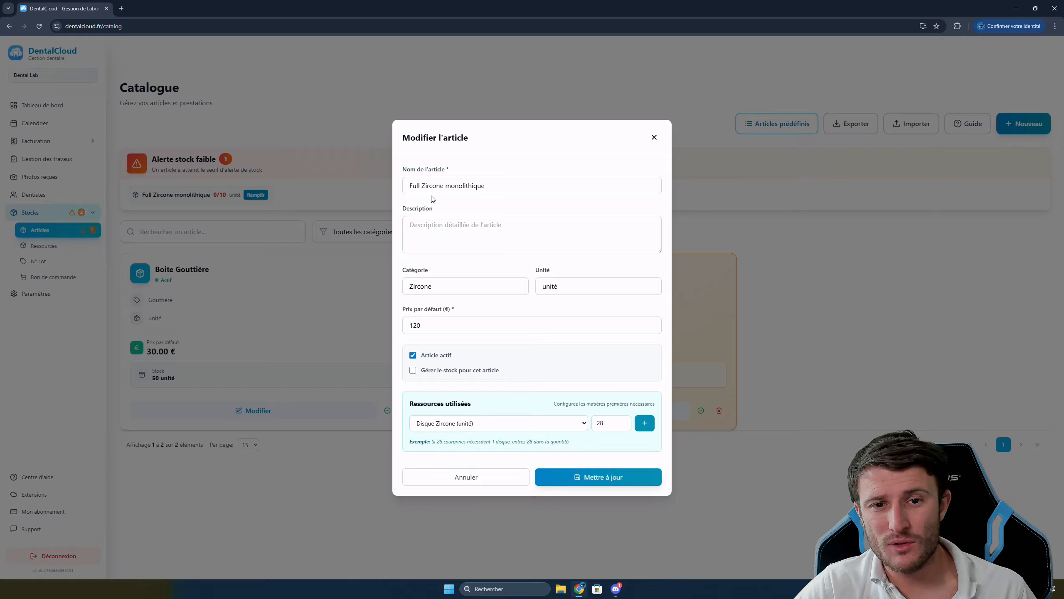
{"action": "left_click", "coordinate": [644, 423]}
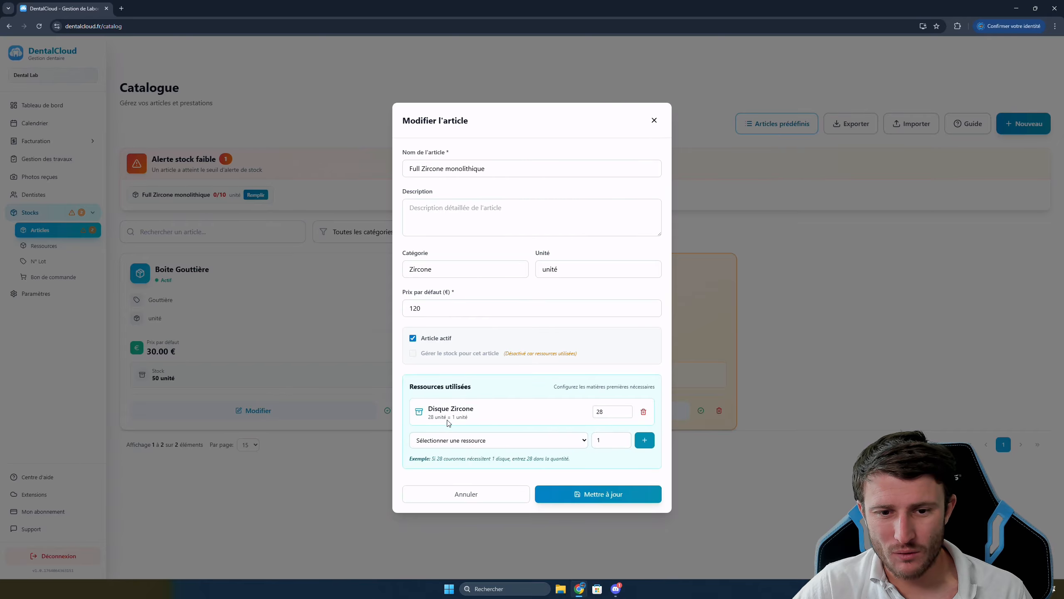
{"action": "left_click", "coordinate": [596, 496]}
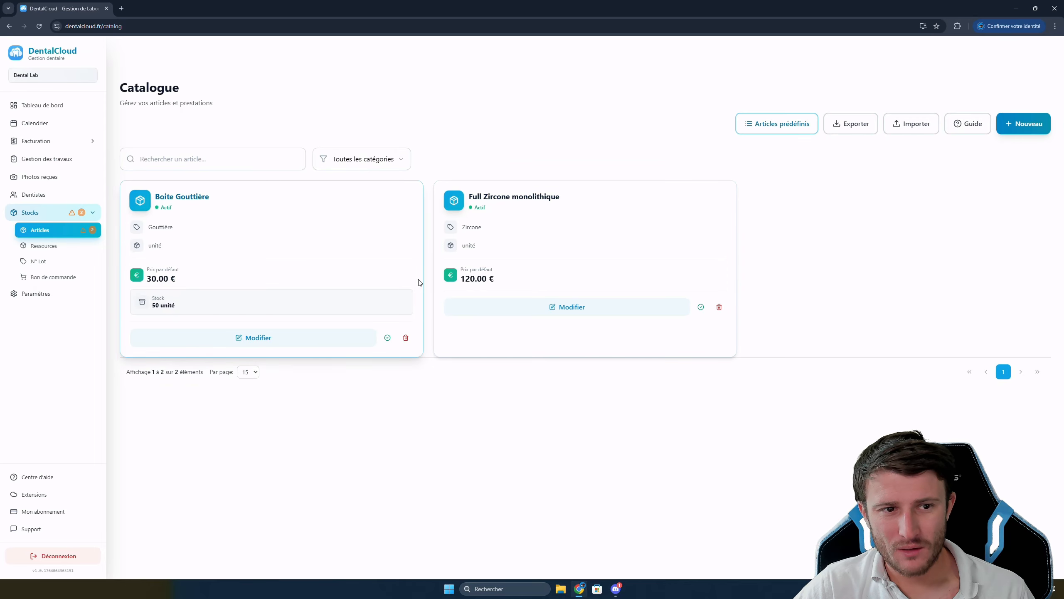
Create a 16mm variant A1 for the Disque Zircone resource with 6 in stock
{"action": "left_click", "coordinate": [41, 245]}
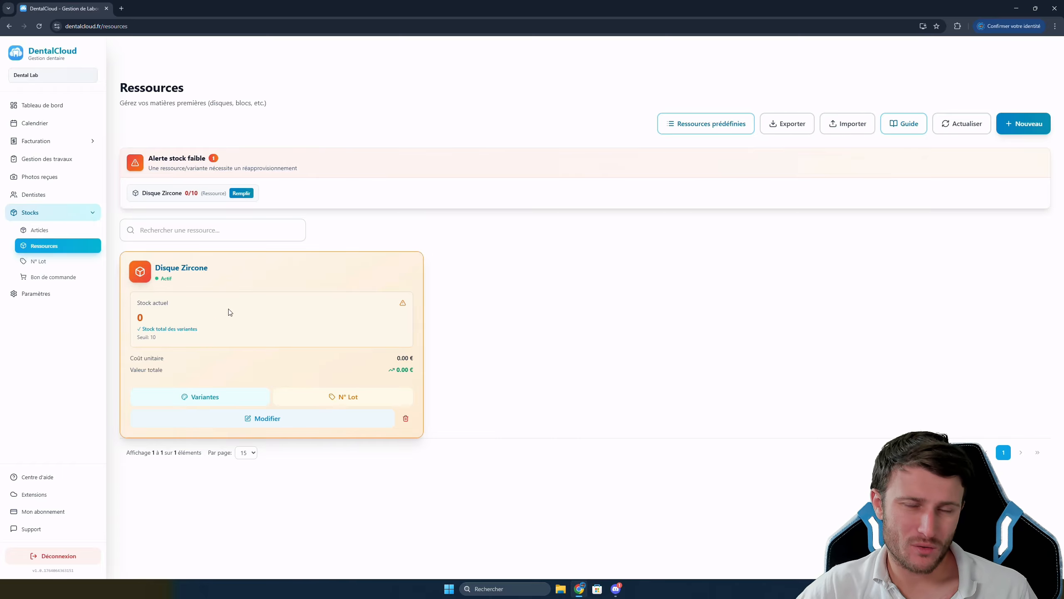
{"action": "left_click", "coordinate": [202, 401]}
{"action": "left_click", "coordinate": [688, 278]}
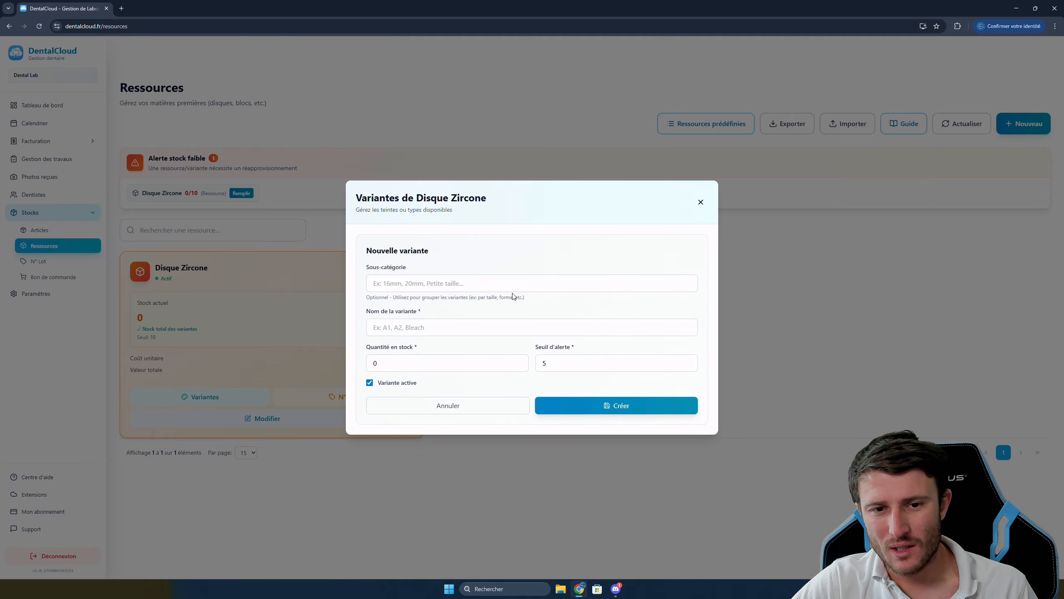
{"action": "left_click", "coordinate": [481, 283]}
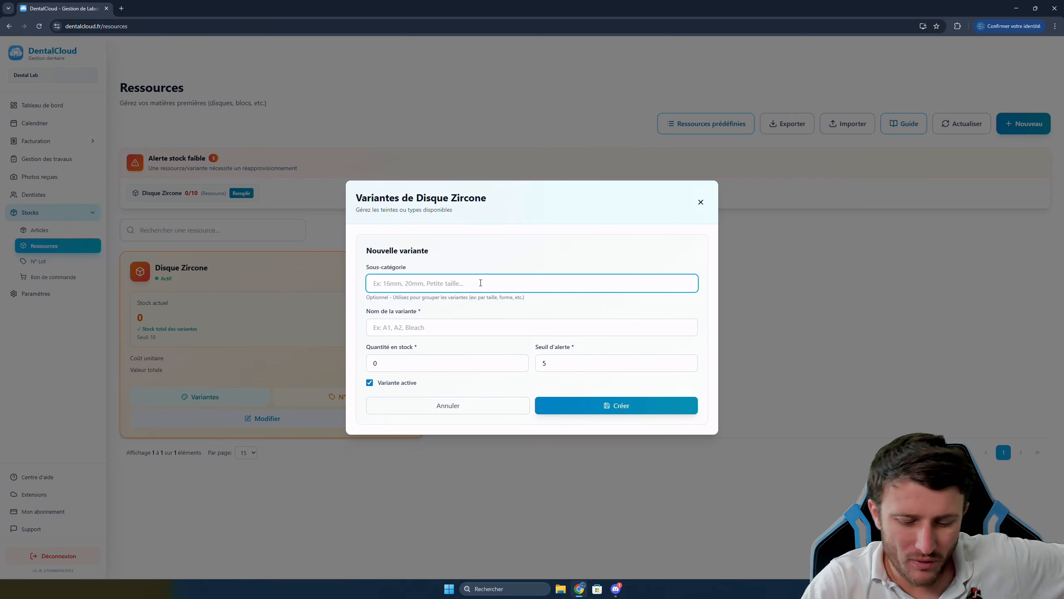
{"action": "type", "text": "16mm"}
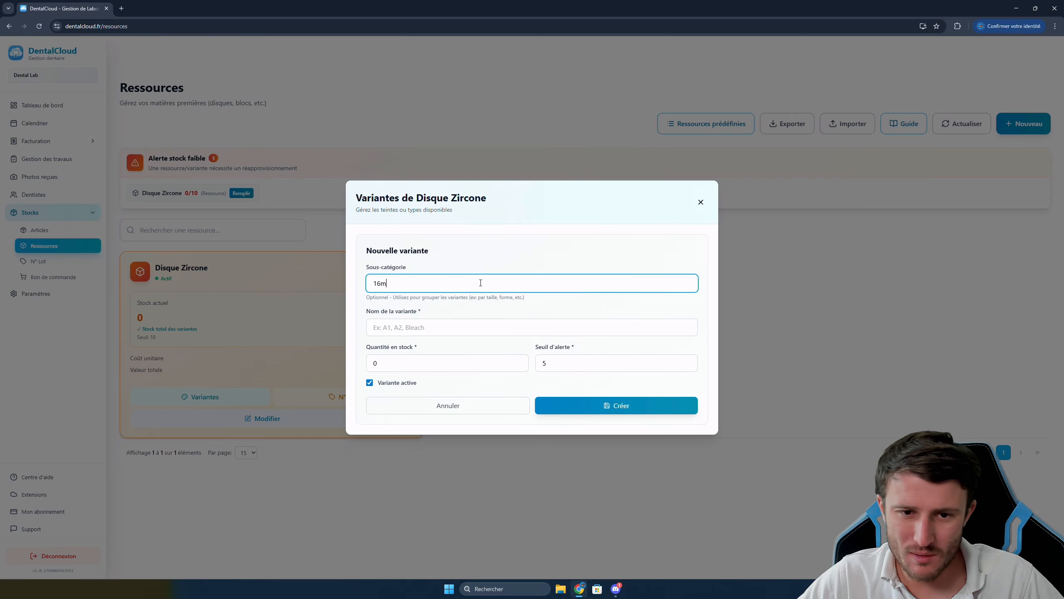
{"action": "left_click", "coordinate": [418, 333]}
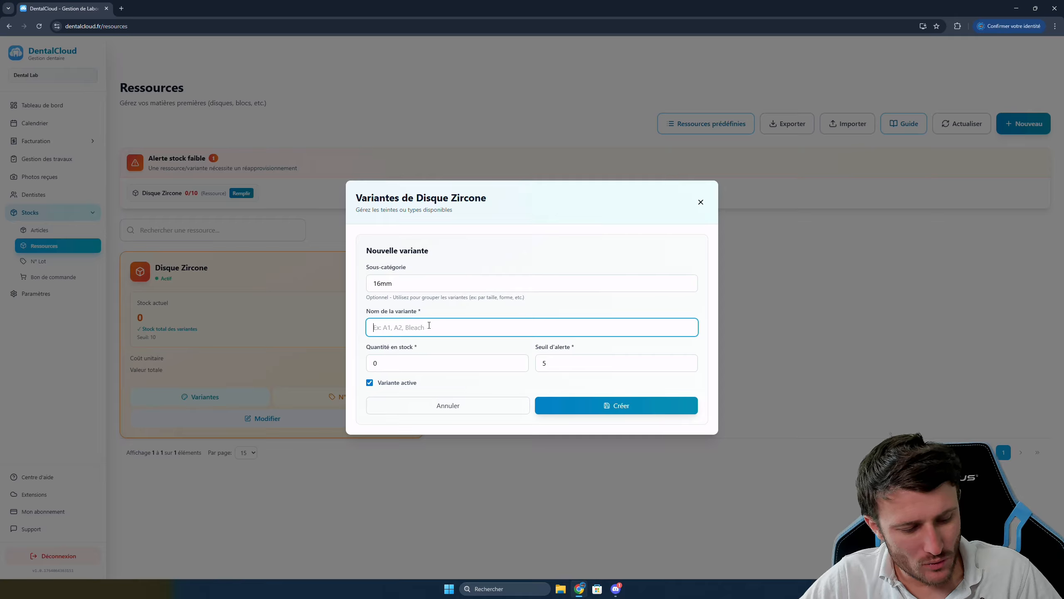
{"action": "type", "text": "A1"}
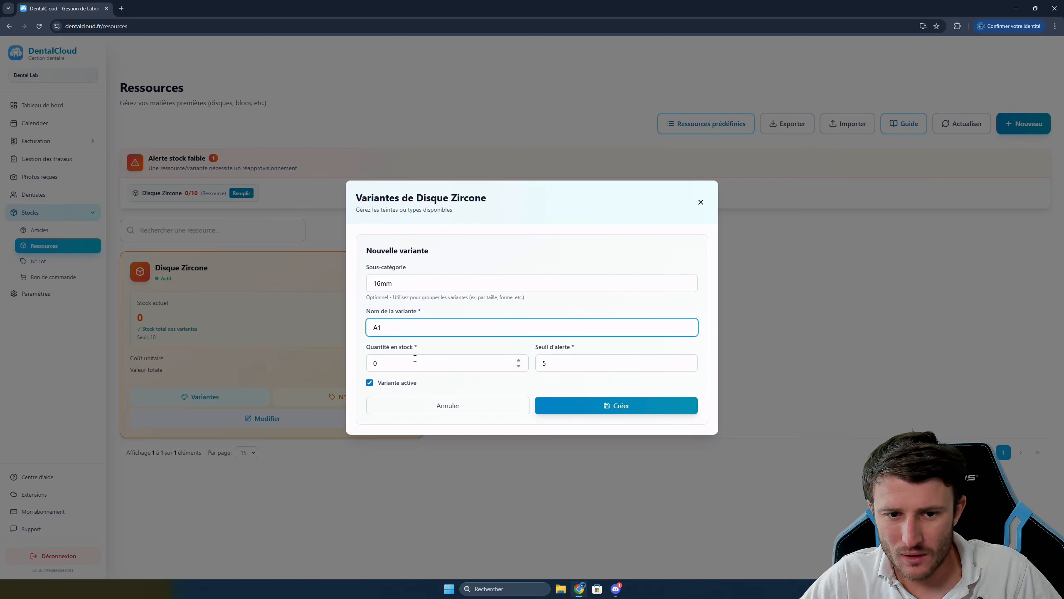
{"action": "key", "text": "Tab"}
{"action": "left_click", "coordinate": [598, 364]}
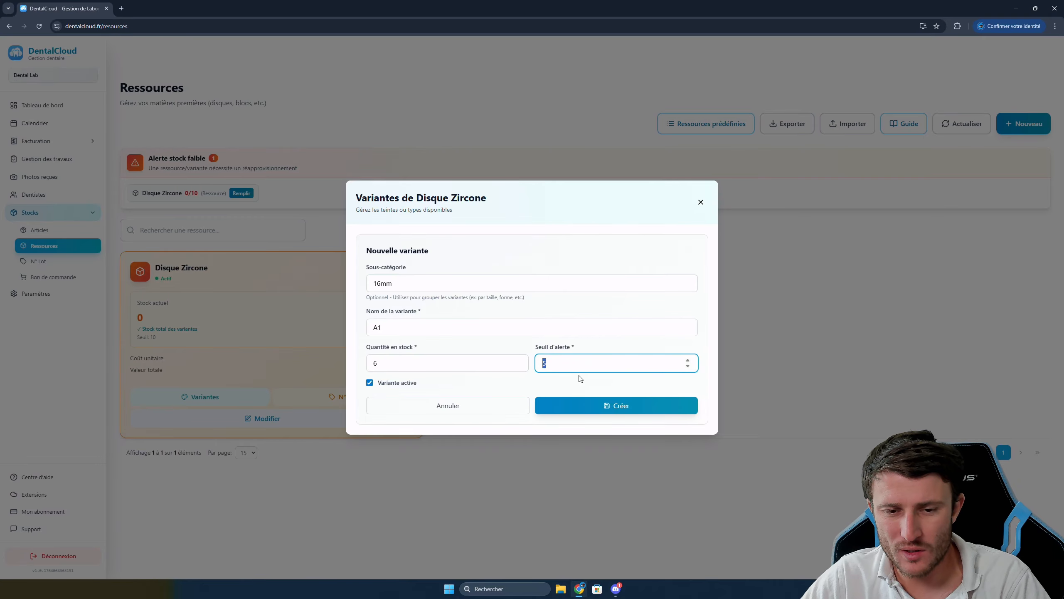
{"action": "left_click", "coordinate": [599, 406]}
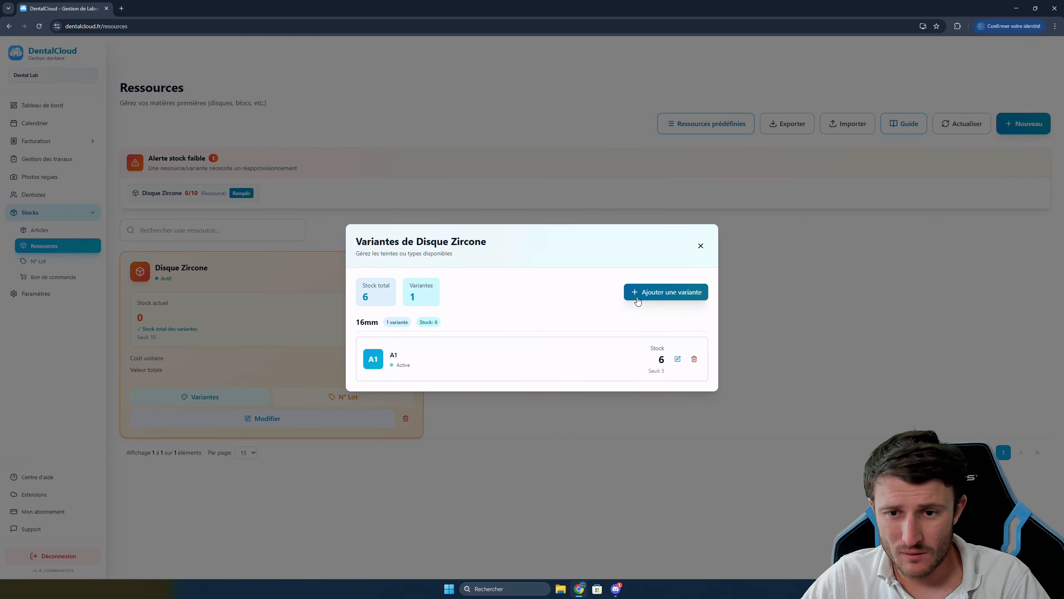
Add a second 16mm variant A2 with stock 6, then close the variants list
{"action": "left_click", "coordinate": [637, 297]}
{"action": "left_click", "coordinate": [430, 284]}
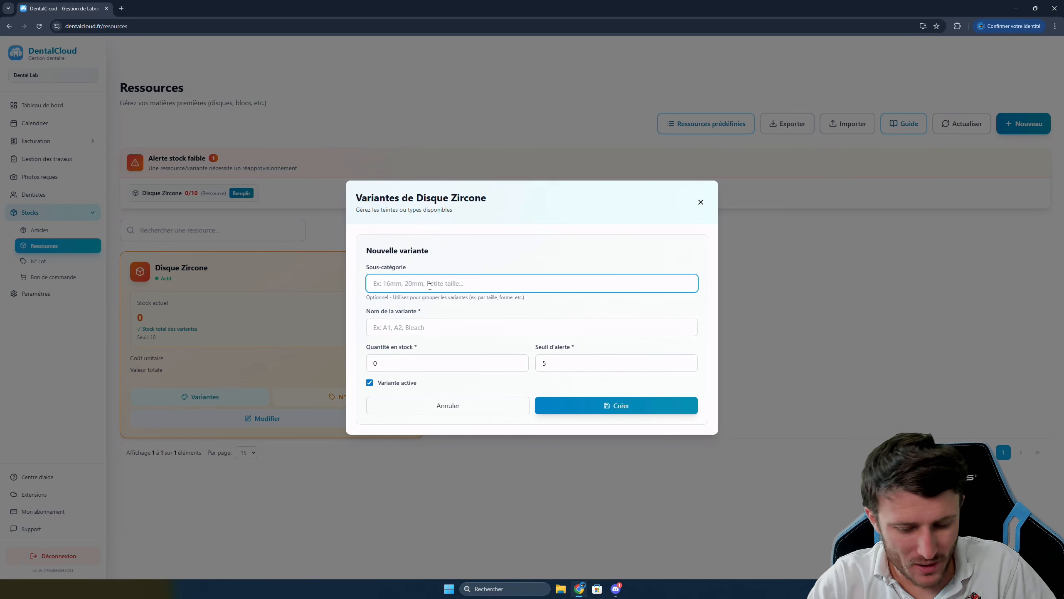
{"action": "type", "text": "16mm"}
{"action": "left_click", "coordinate": [410, 327]}
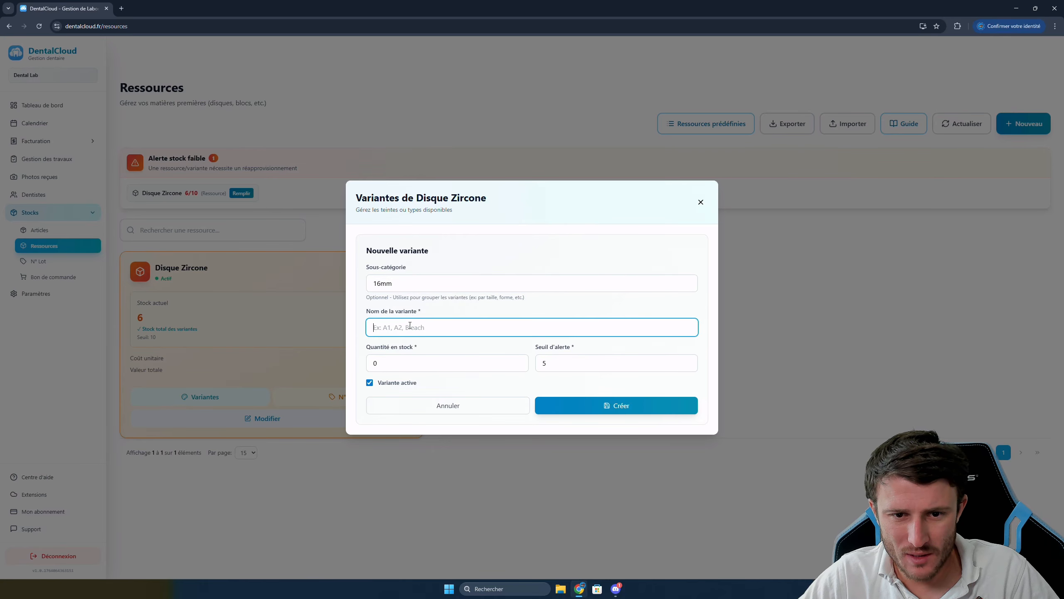
{"action": "type", "text": "A2"}
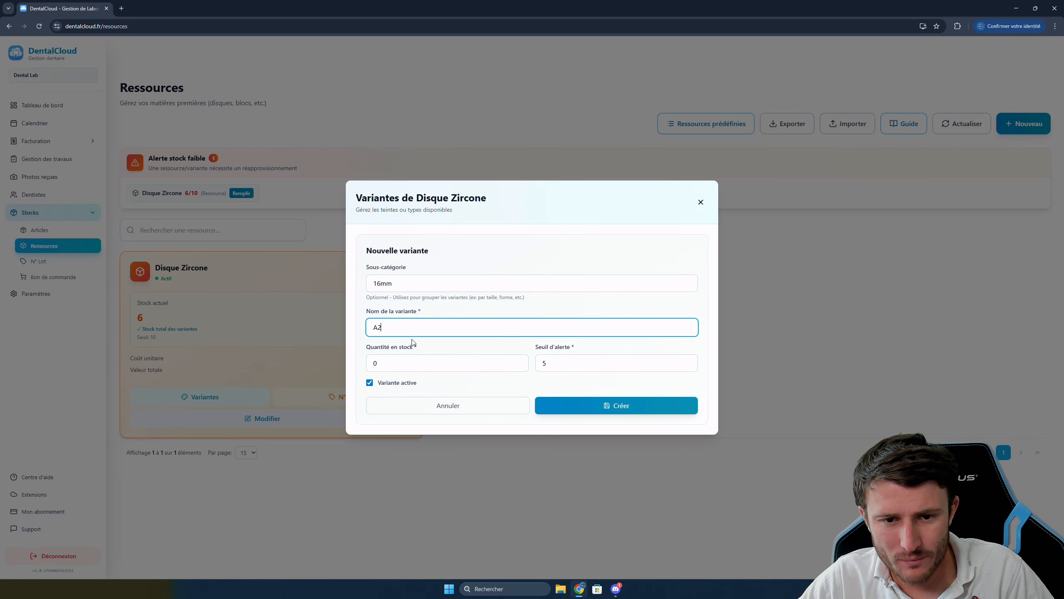
{"action": "left_click", "coordinate": [428, 360]}
{"action": "type", "text": "6"}
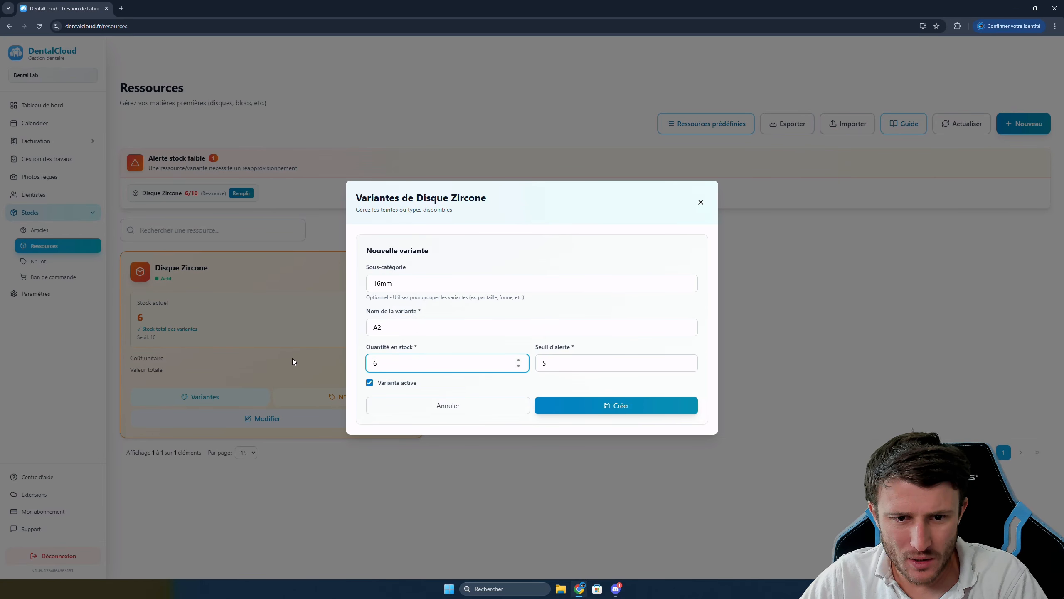
{"action": "left_click", "coordinate": [565, 361]}
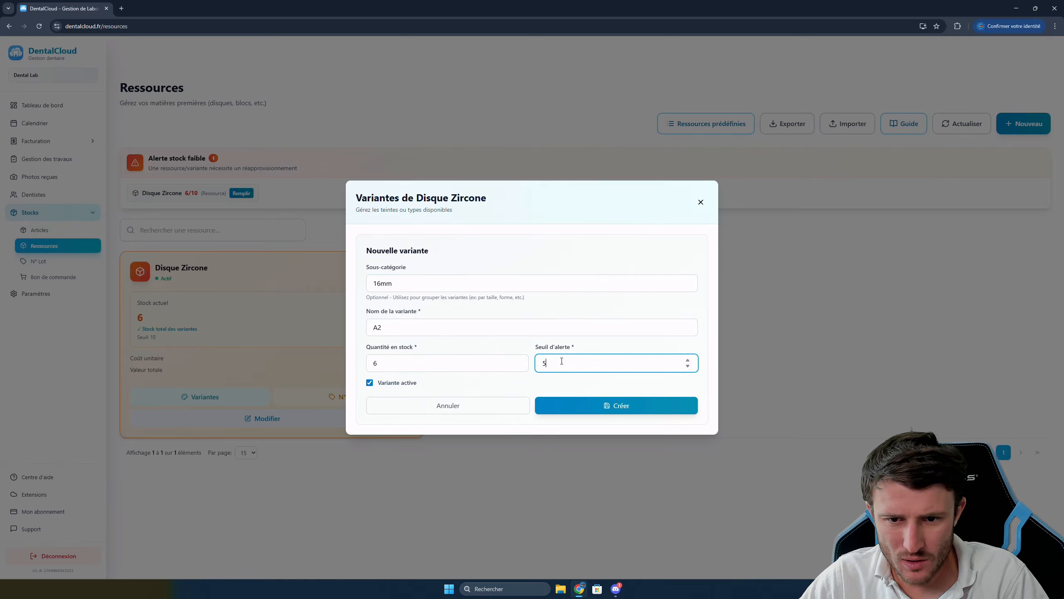
{"action": "left_click", "coordinate": [582, 405]}
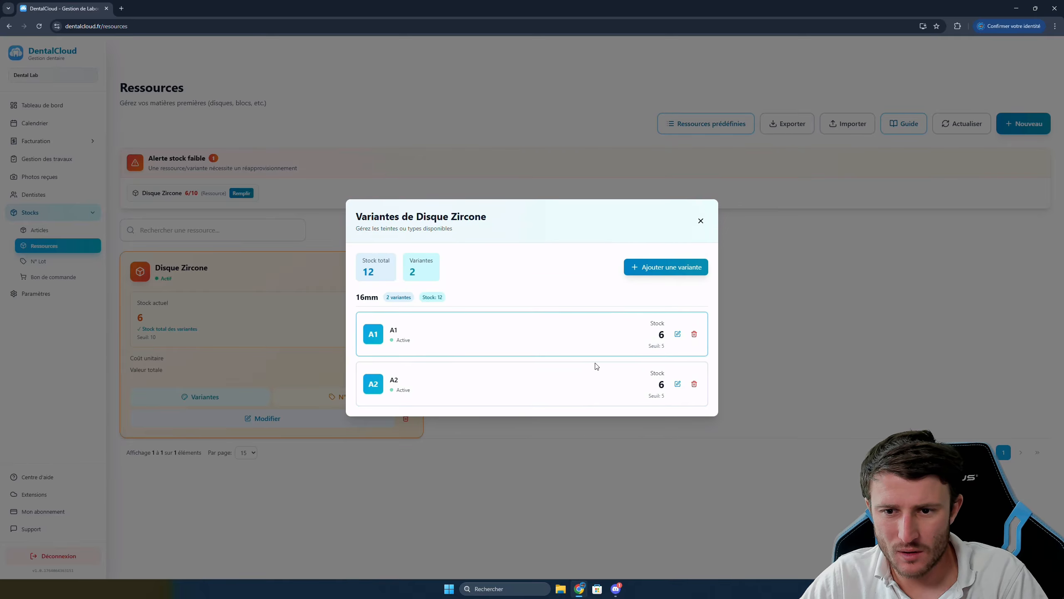
{"action": "left_click", "coordinate": [701, 221]}
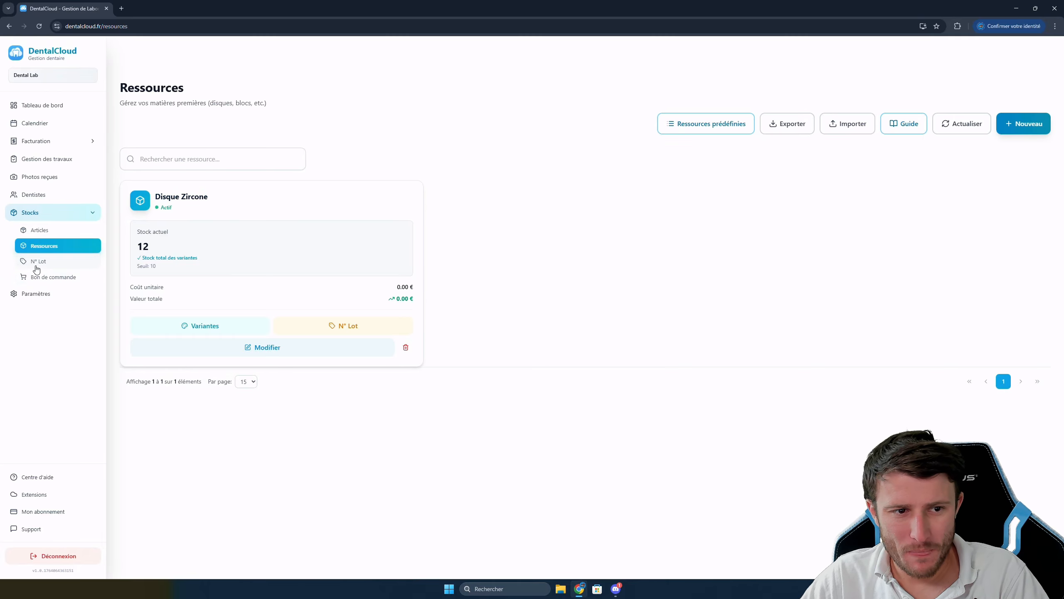
Create the brand Ivoclar on the N° Lot page
{"action": "left_click", "coordinate": [39, 261]}
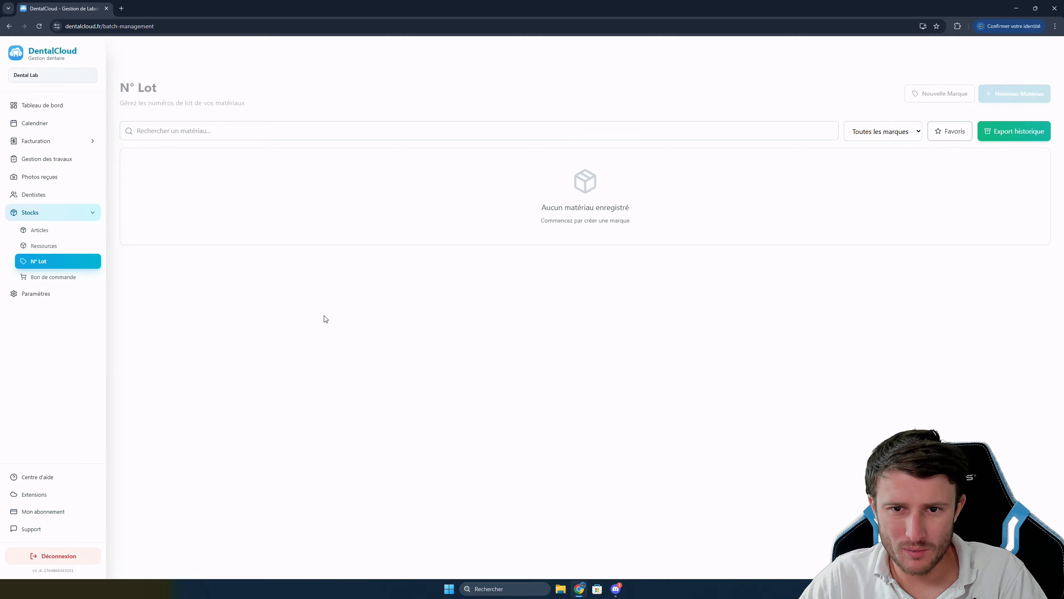
{"action": "left_click", "coordinate": [922, 98]}
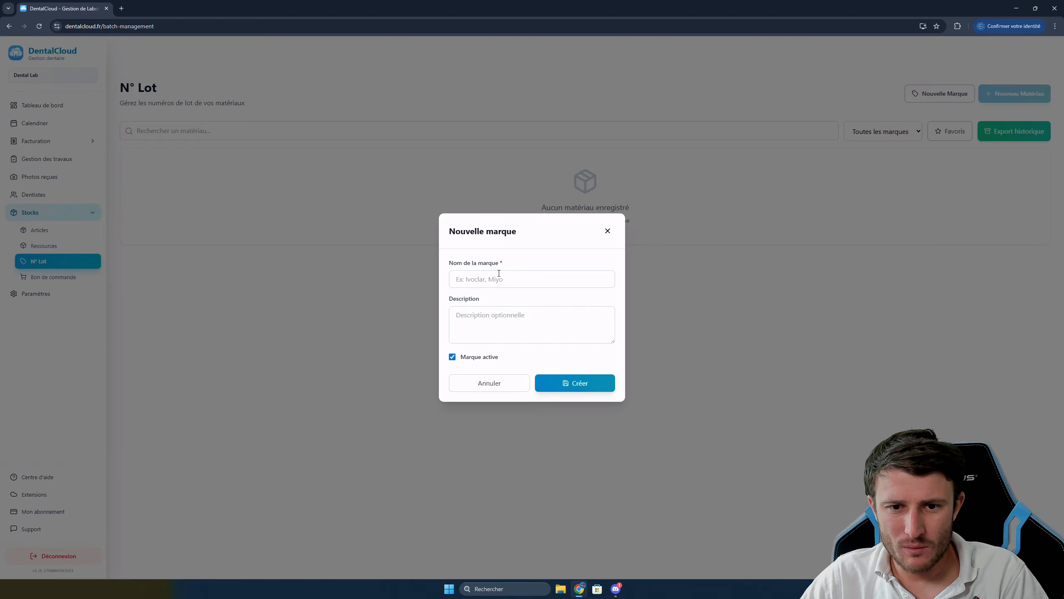
{"action": "left_click", "coordinate": [499, 274]}
{"action": "type", "text": "Ivoclar"}
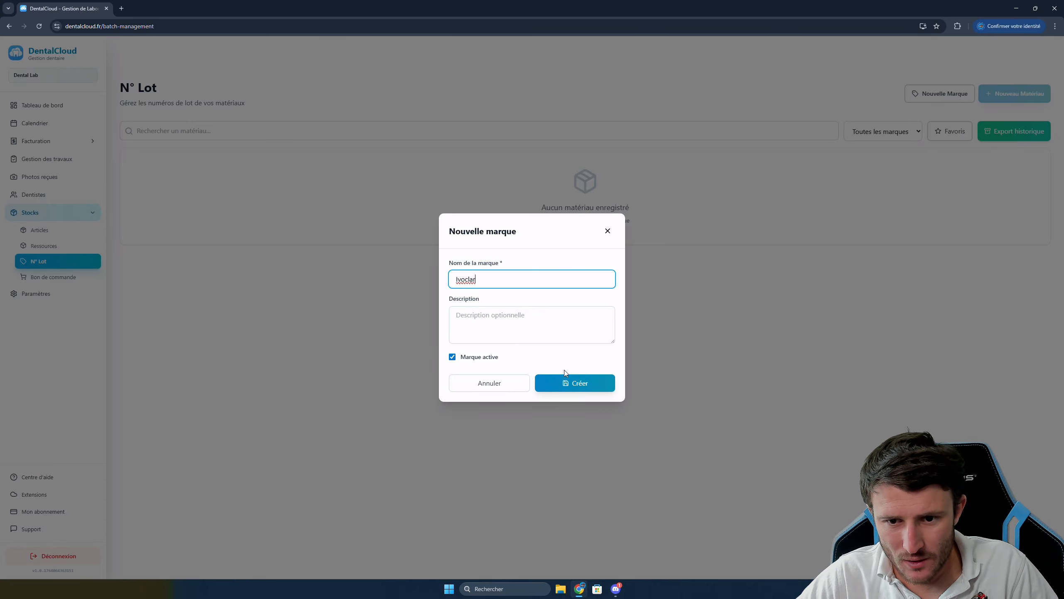
{"action": "left_click", "coordinate": [582, 383]}
Add the Ivoclar disc material Zircone Prime A1
{"action": "left_click", "coordinate": [1034, 98]}
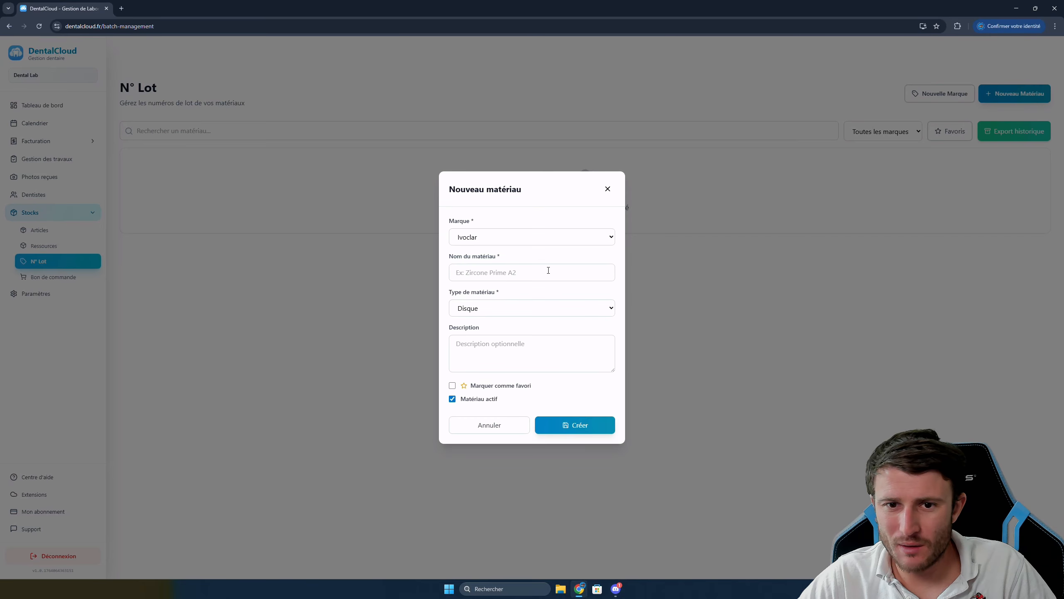
{"action": "left_click", "coordinate": [487, 237]}
{"action": "left_click", "coordinate": [484, 239]}
{"action": "left_click", "coordinate": [485, 242]}
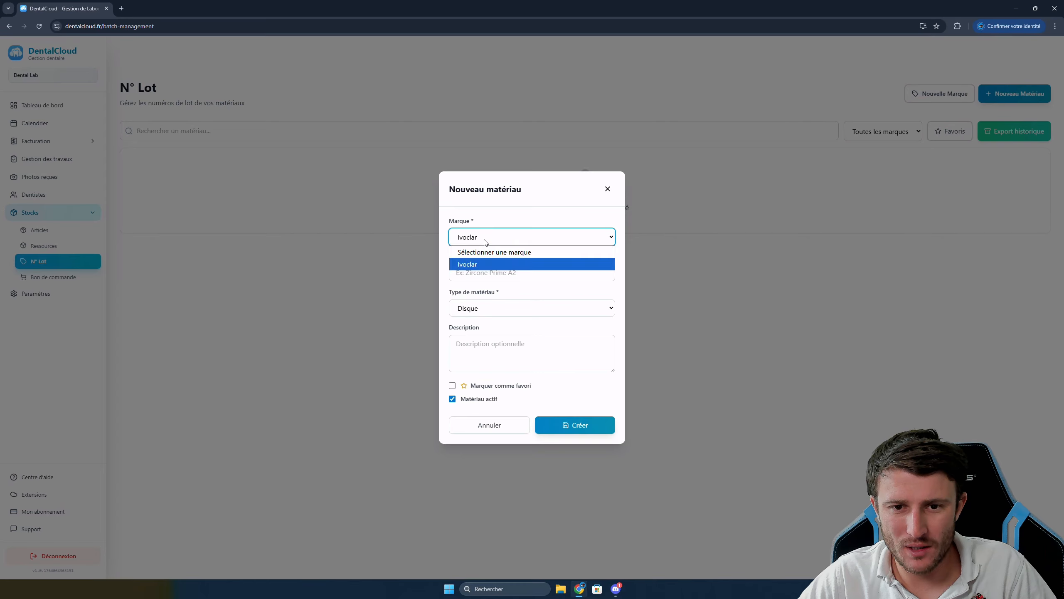
{"action": "left_click", "coordinate": [474, 280]}
{"action": "type", "text": "Zi"}
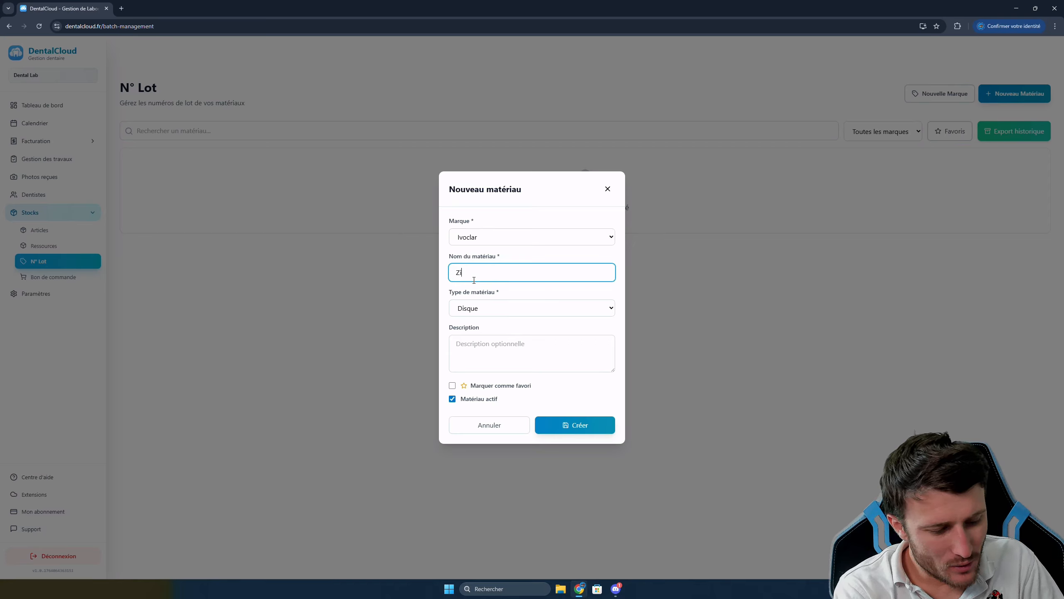
{"action": "type", "text": "rocn"}
{"action": "key", "text": "BackSpace"}
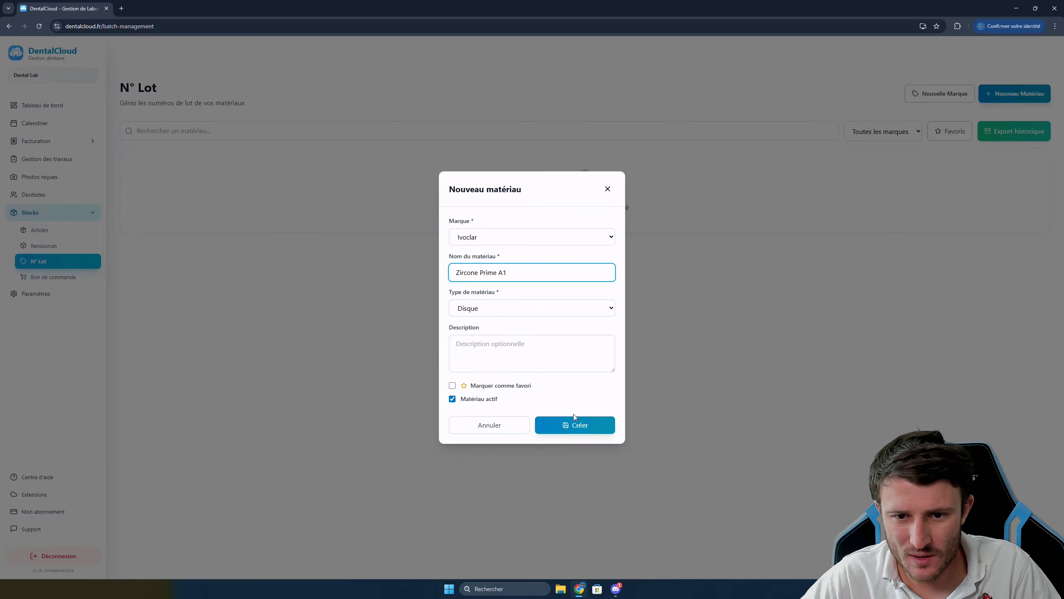
{"action": "left_click", "coordinate": [576, 429]}
{"action": "left_click", "coordinate": [997, 100]}
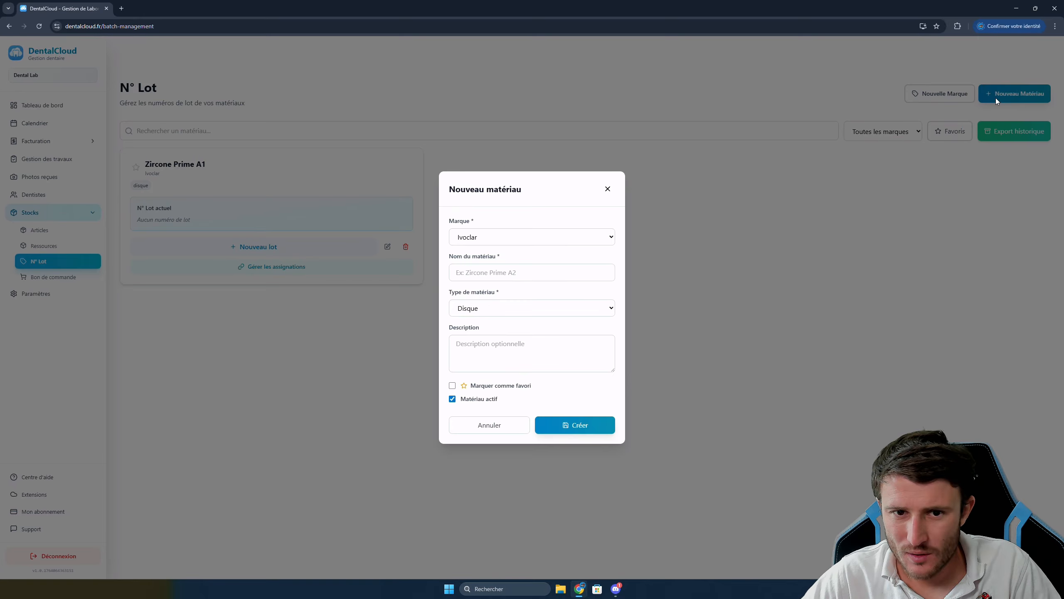
{"action": "left_click", "coordinate": [636, 194]}
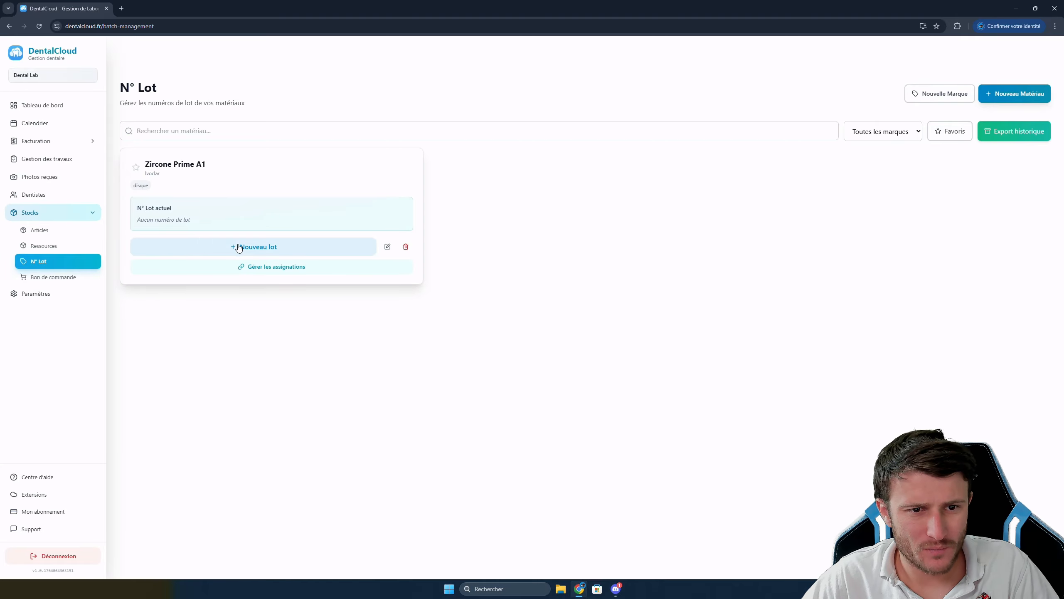
Record lot 598656, then lot 265689 as the new current lot for Zircone Prime A1
{"action": "left_click", "coordinate": [257, 247]}
{"action": "left_click", "coordinate": [477, 306]}
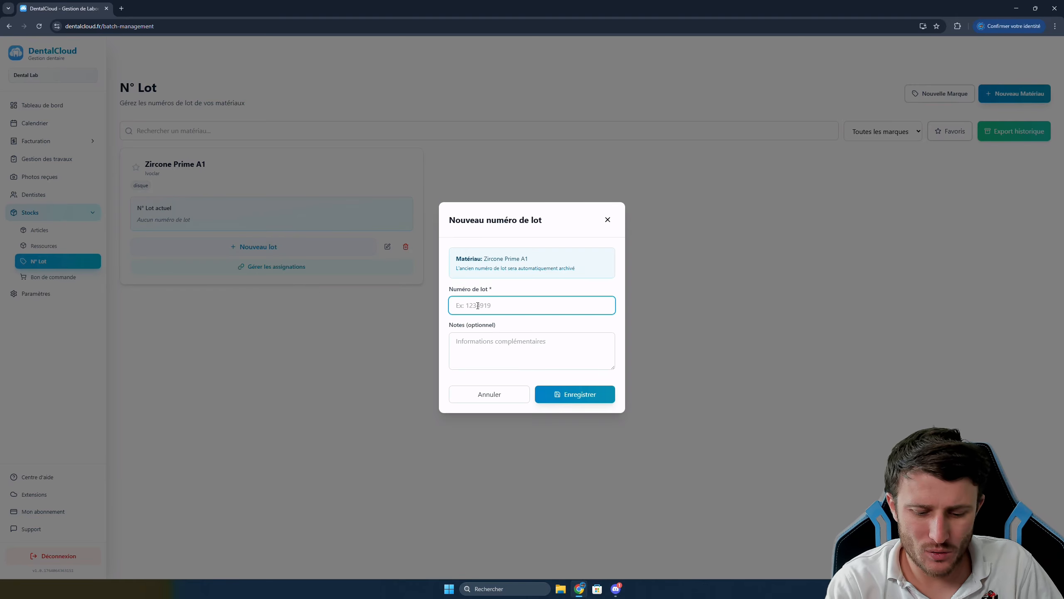
{"action": "type", "text": "598656"}
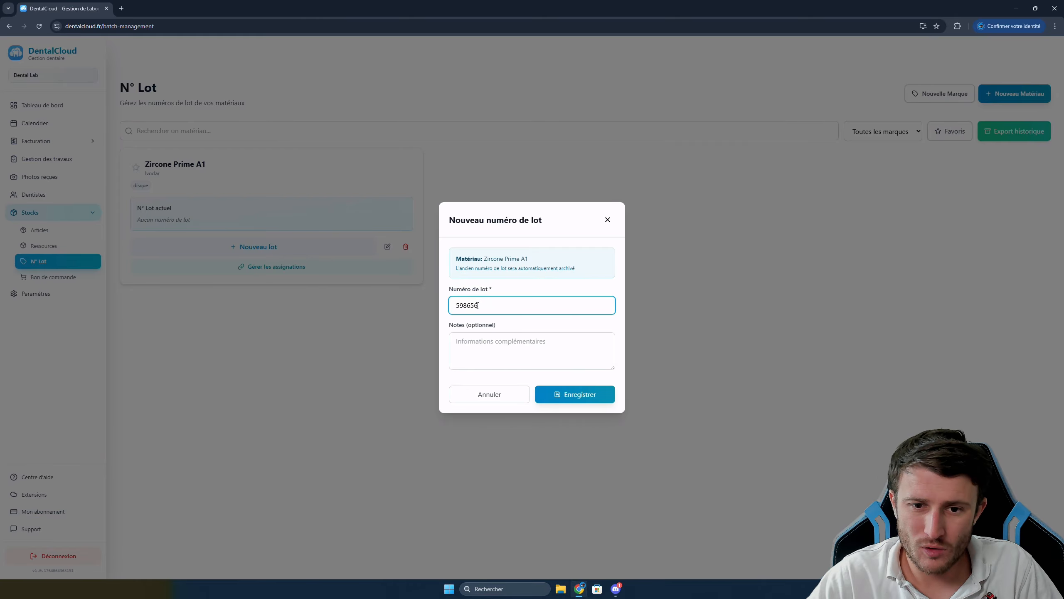
{"action": "left_click", "coordinate": [574, 394]}
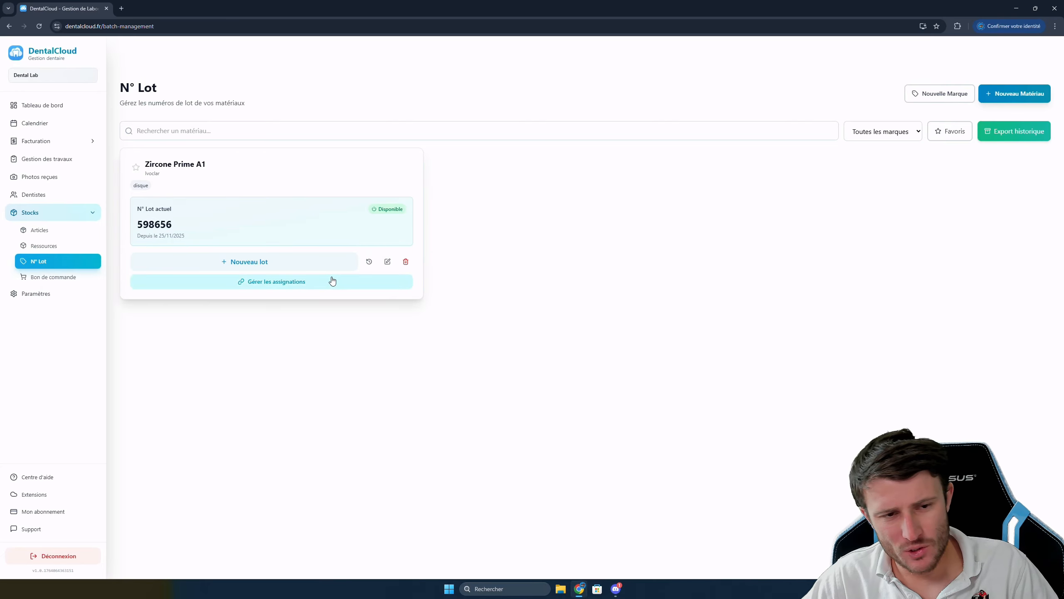
{"action": "left_click", "coordinate": [300, 263]}
{"action": "type", "text": "26"}
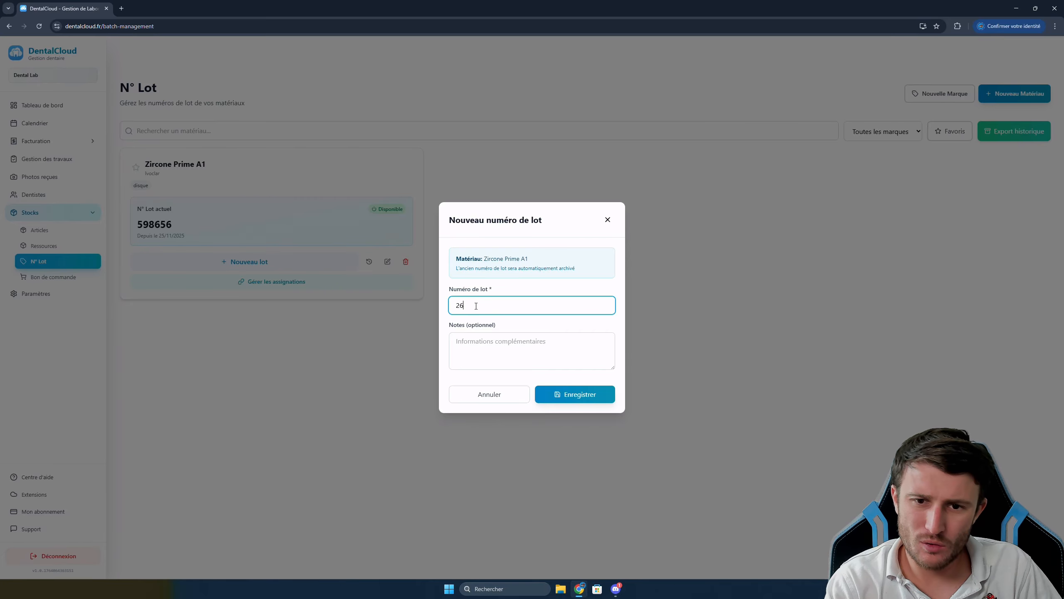
{"action": "type", "text": "5689"}
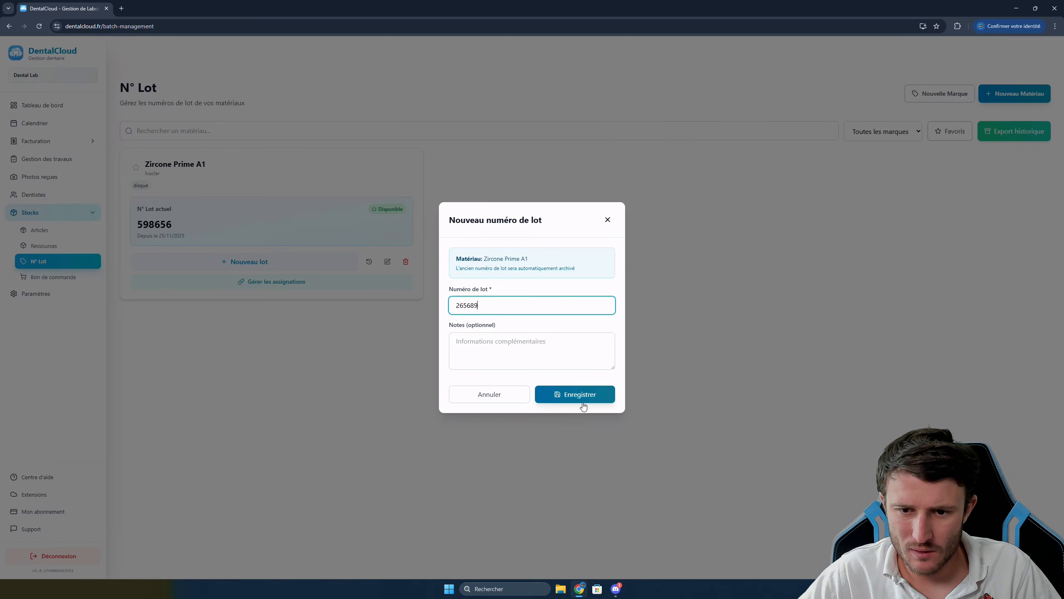
{"action": "left_click", "coordinate": [580, 398]}
In the lot history, mark lot 598656 unavailable then available again, and go to Ressources
{"action": "left_click", "coordinate": [370, 261]}
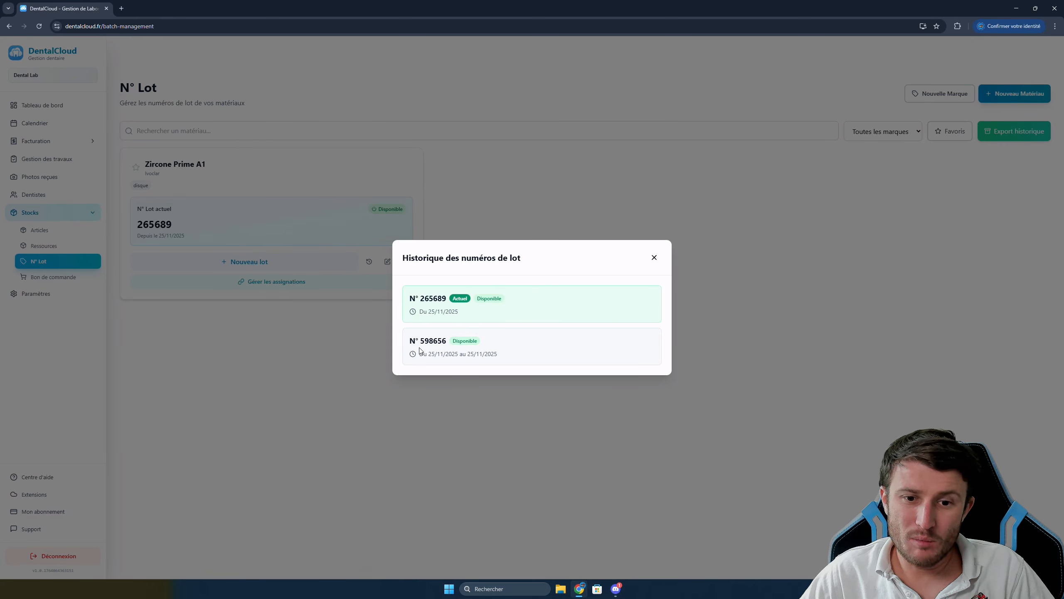
{"action": "left_click", "coordinate": [461, 341]}
{"action": "left_click", "coordinate": [654, 257]}
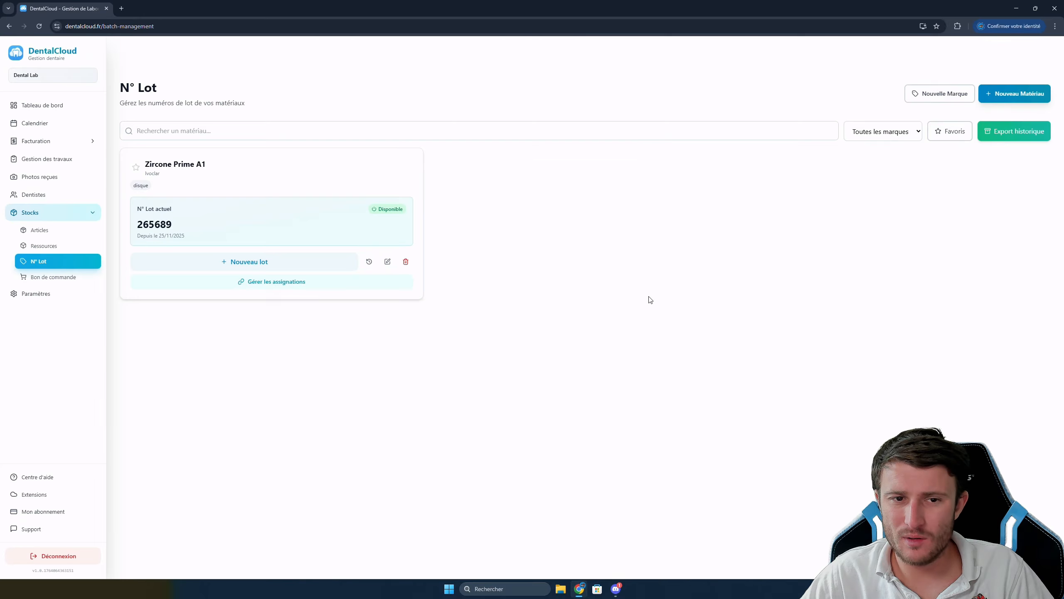
{"action": "left_click", "coordinate": [369, 261]}
{"action": "left_click", "coordinate": [470, 340]}
{"action": "left_click", "coordinate": [654, 257]}
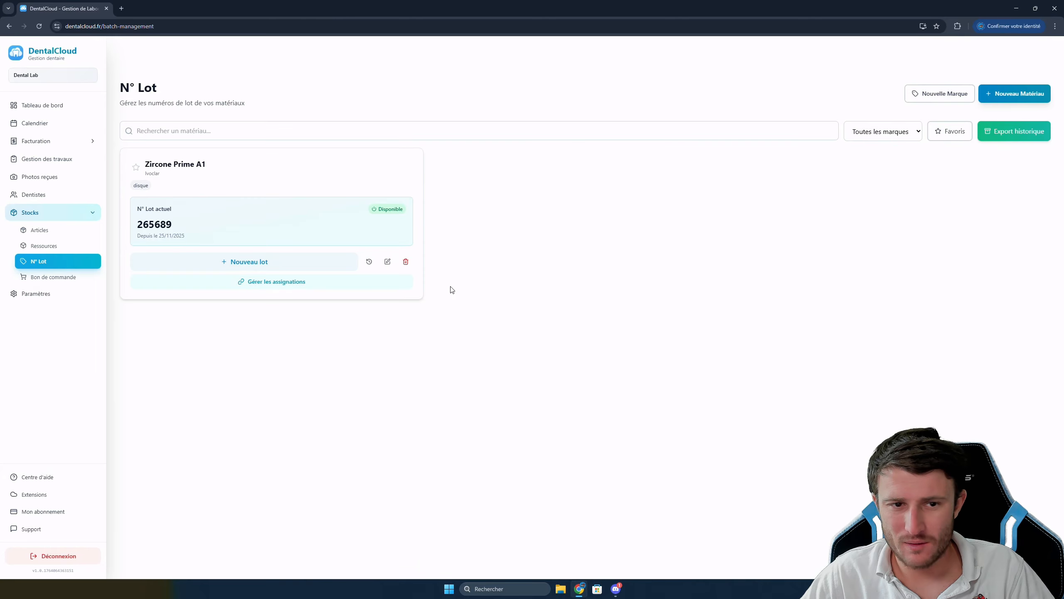
{"action": "left_click", "coordinate": [43, 246]}
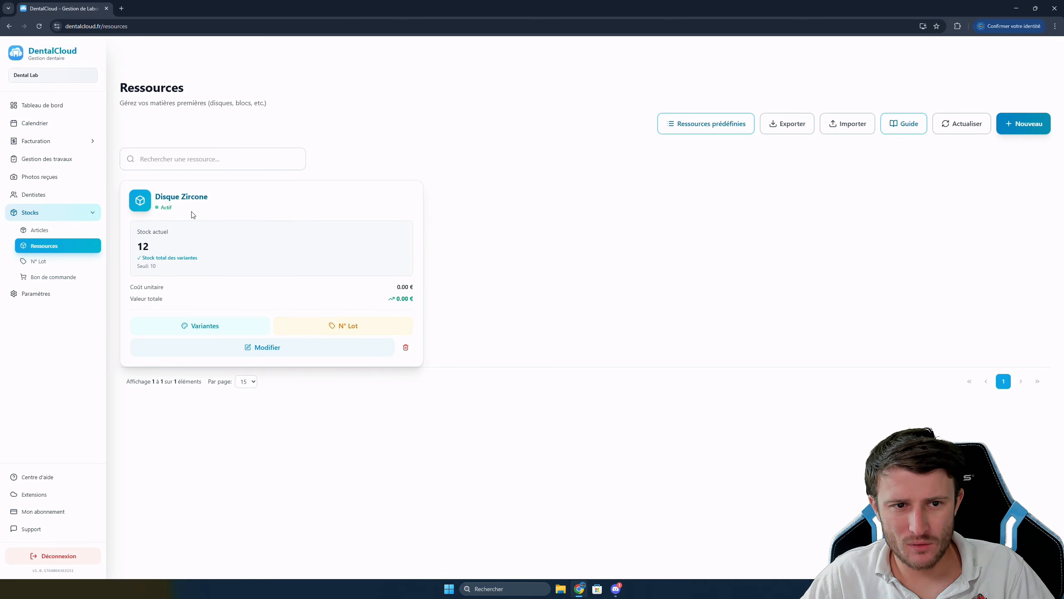
Link Ivoclar - Zircone Prime A1 (disque) to Disque Zircone, ticking N° de lot obligatoire
{"action": "left_click", "coordinate": [346, 332]}
{"action": "left_click", "coordinate": [466, 353]}
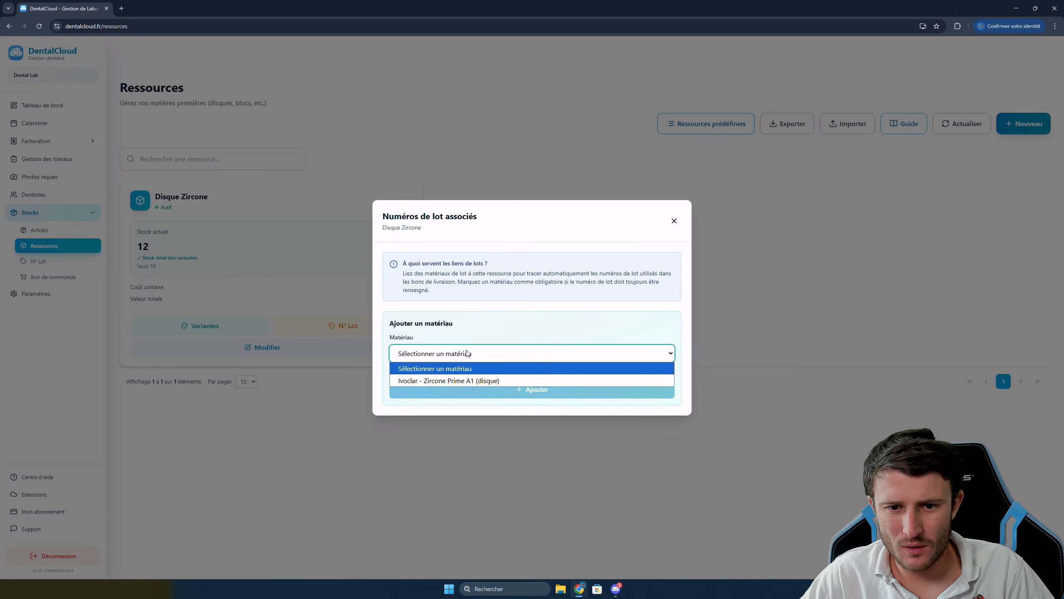
{"action": "left_click", "coordinate": [450, 381]}
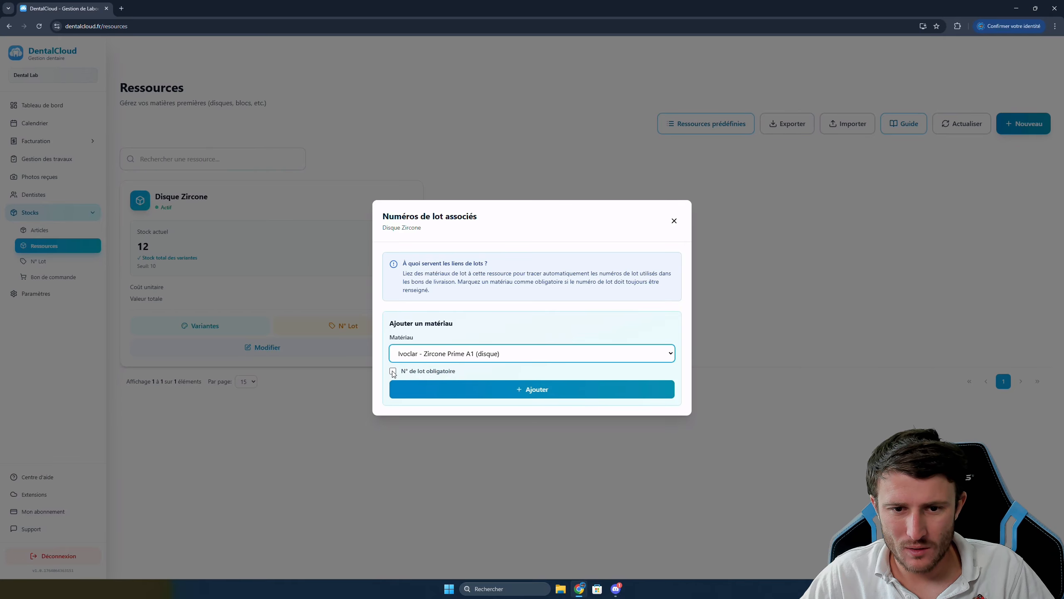
{"action": "left_click", "coordinate": [392, 371]}
{"action": "left_click", "coordinate": [525, 397]}
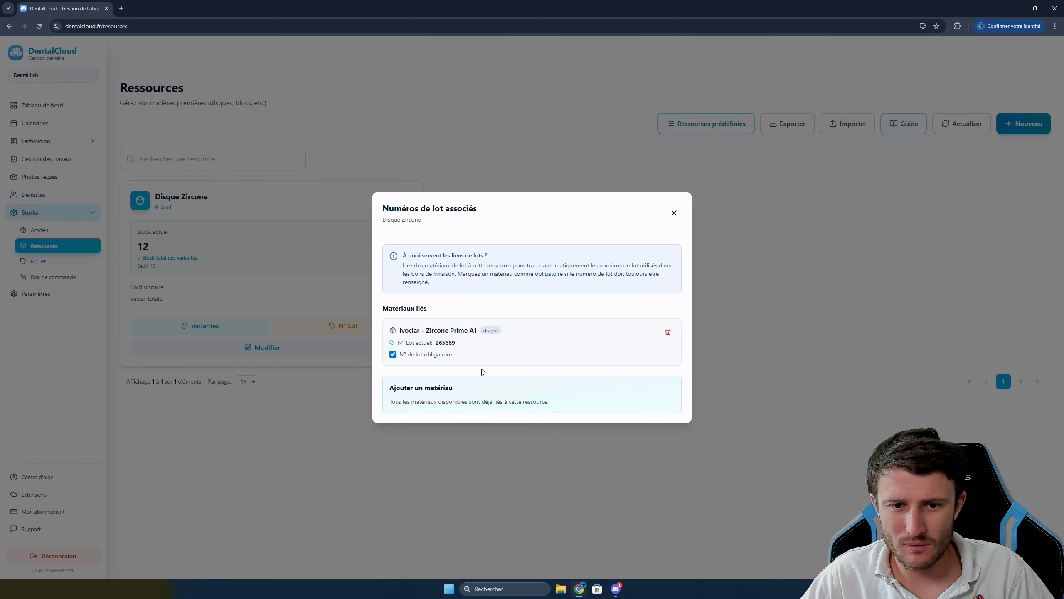
{"action": "left_click", "coordinate": [674, 214]}
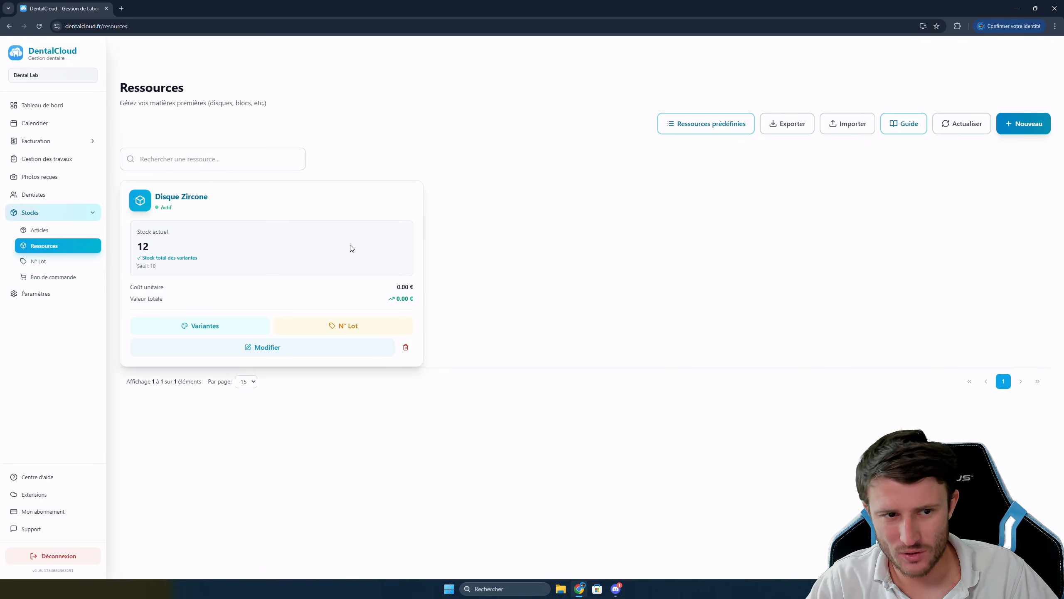
Check that all stocks are fine on Bon de commande, then go to Facturation > Dentistes
{"action": "left_click", "coordinate": [55, 278]}
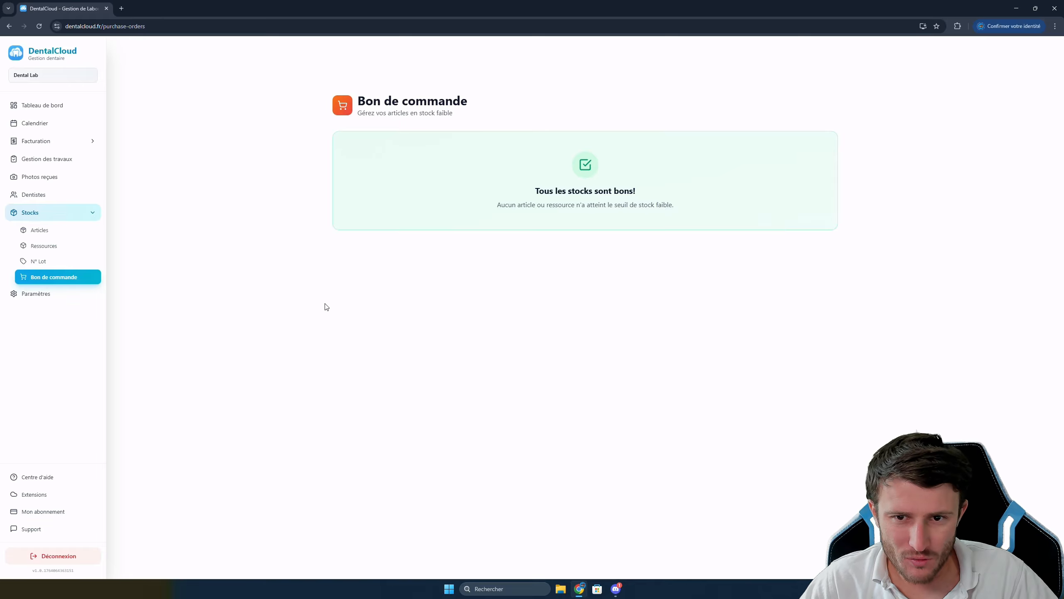
{"action": "left_click", "coordinate": [40, 144]}
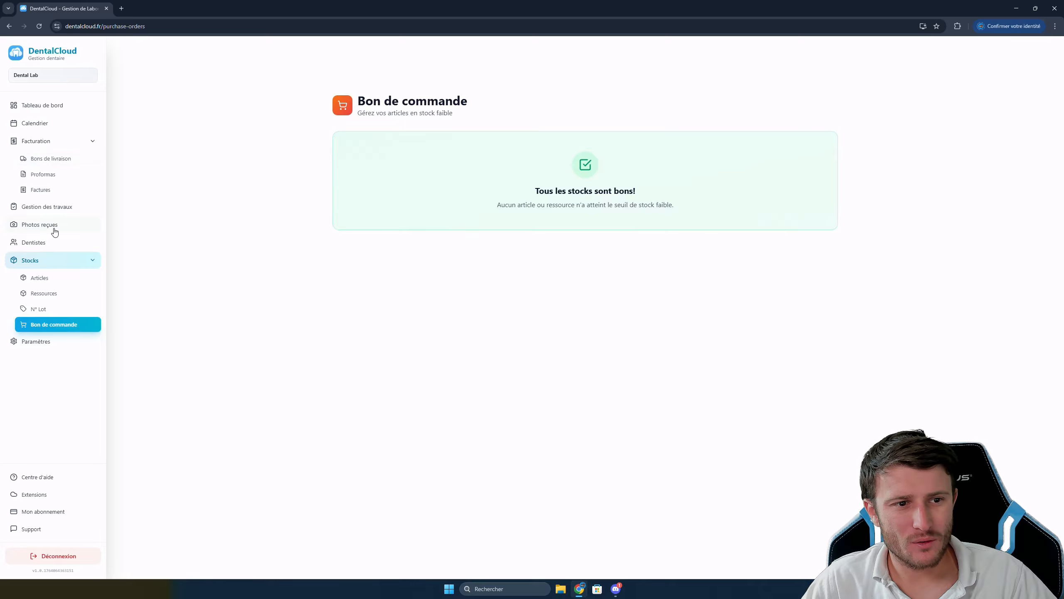
{"action": "left_click", "coordinate": [41, 242]}
Add a new dentist with the dentist's name and e-mail, then open Bons de livraison
{"action": "left_click", "coordinate": [1035, 94]}
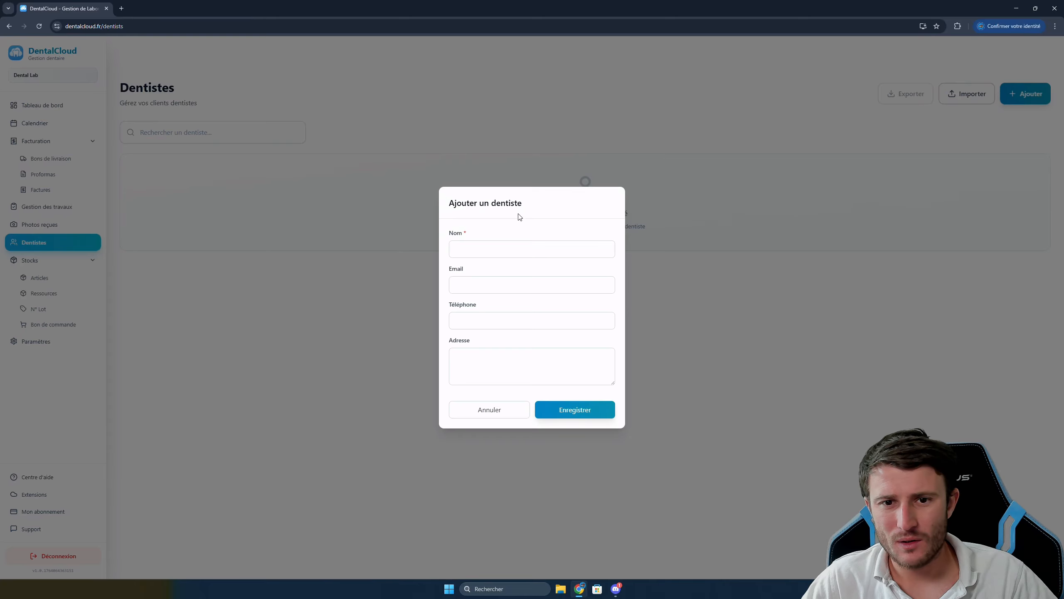
{"action": "left_click", "coordinate": [501, 246]}
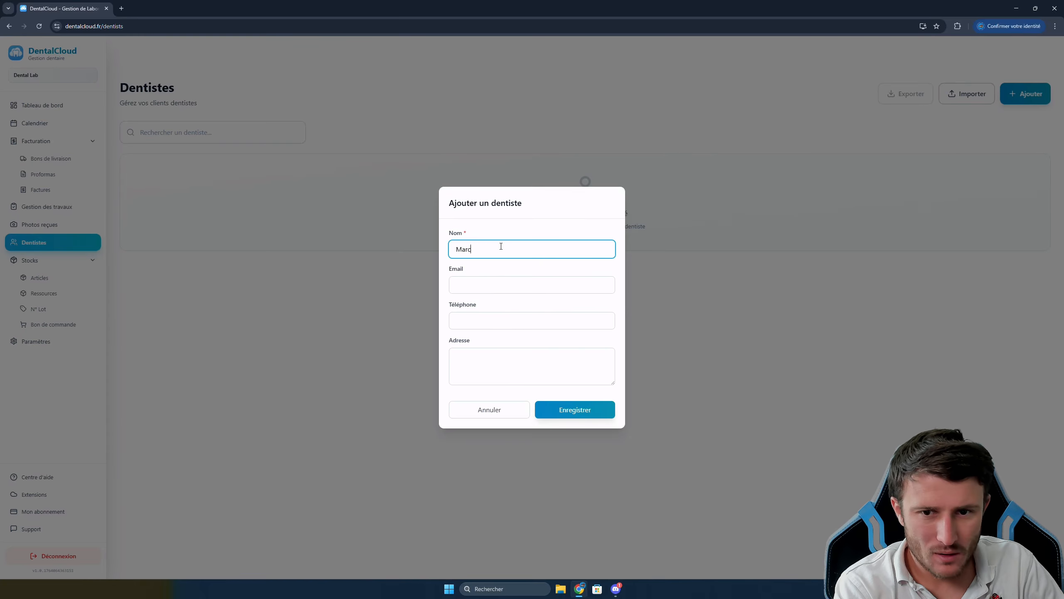
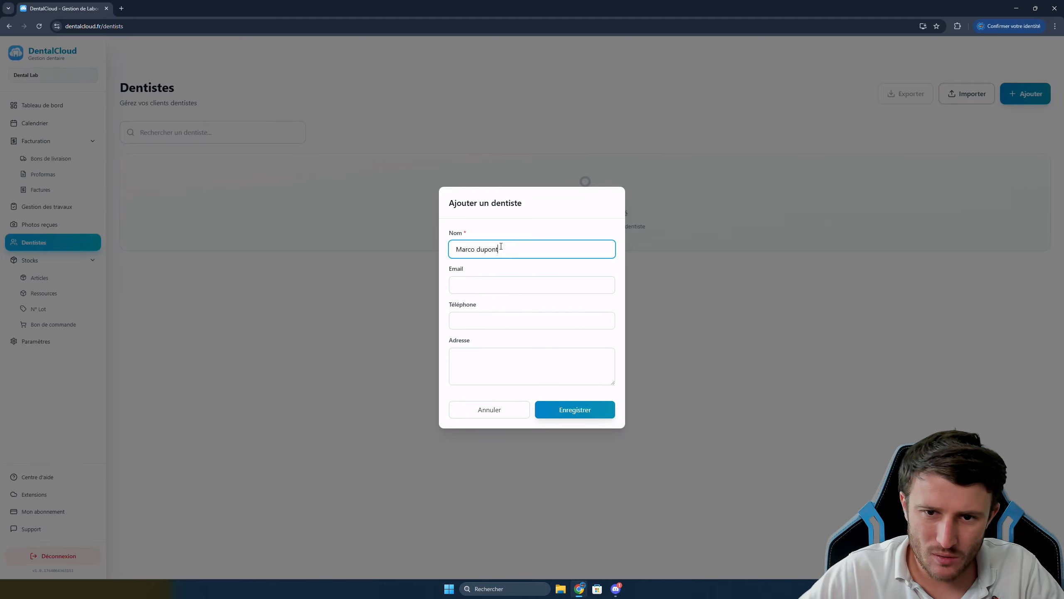
{"action": "left_click", "coordinate": [504, 288]}
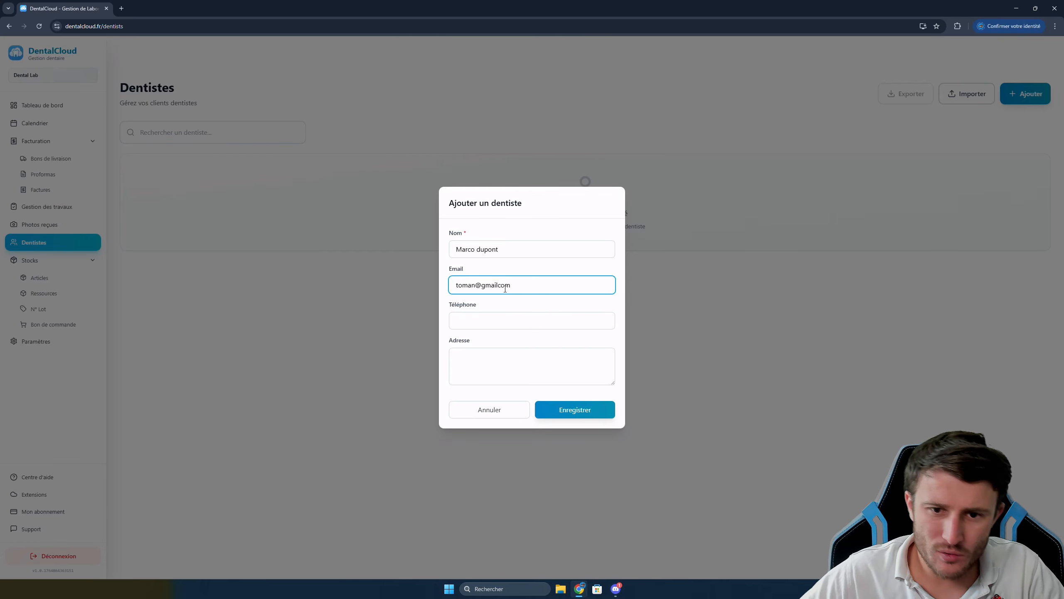
{"action": "left_click", "coordinate": [566, 409]}
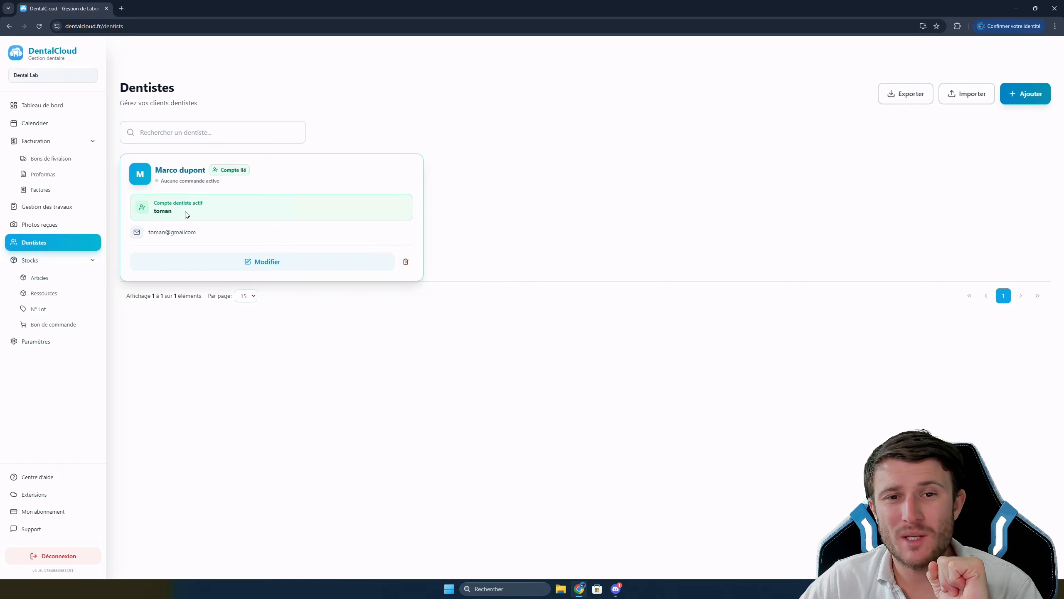
{"action": "left_click", "coordinate": [45, 159]}
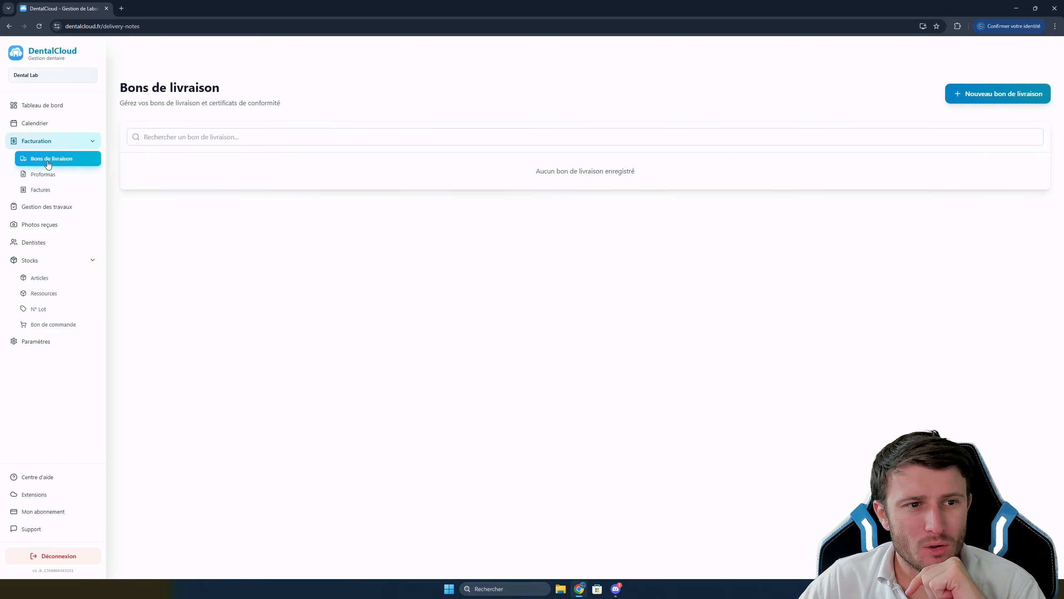
Start a new delivery note for the new dentist with a patient and delivery date 26 novembre 2025
{"action": "left_click", "coordinate": [998, 94]}
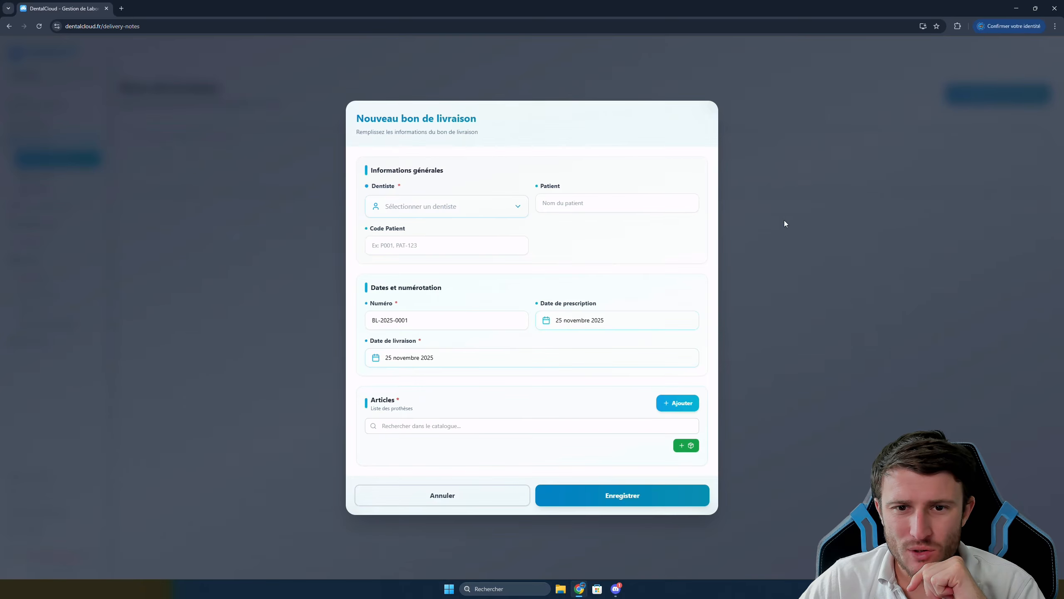
{"action": "left_click", "coordinate": [423, 206]}
{"action": "left_click", "coordinate": [411, 268]}
{"action": "left_click", "coordinate": [554, 207]}
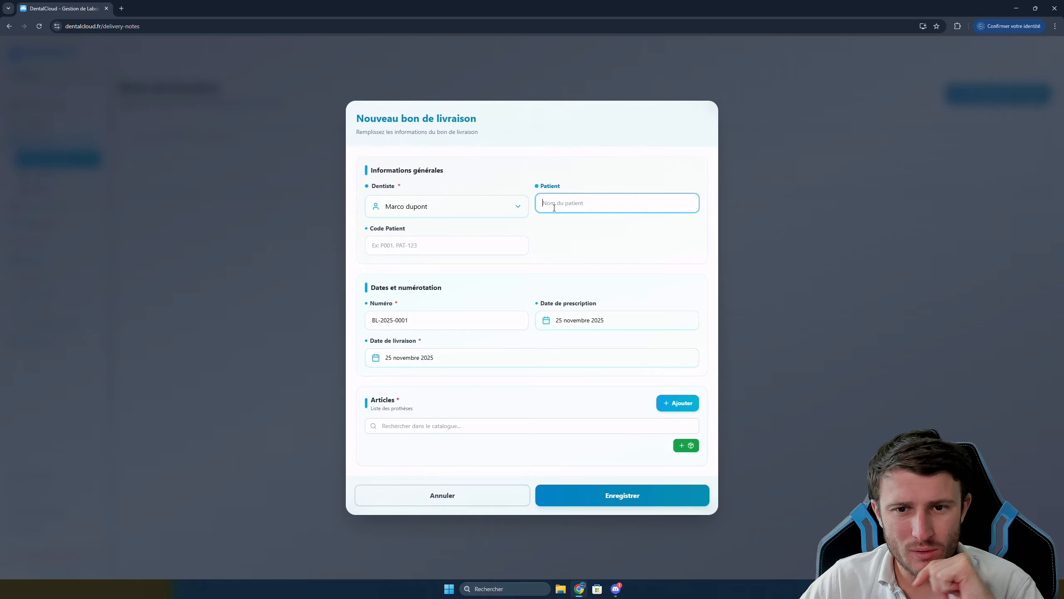
{"action": "type", "text": "Arthur T"}
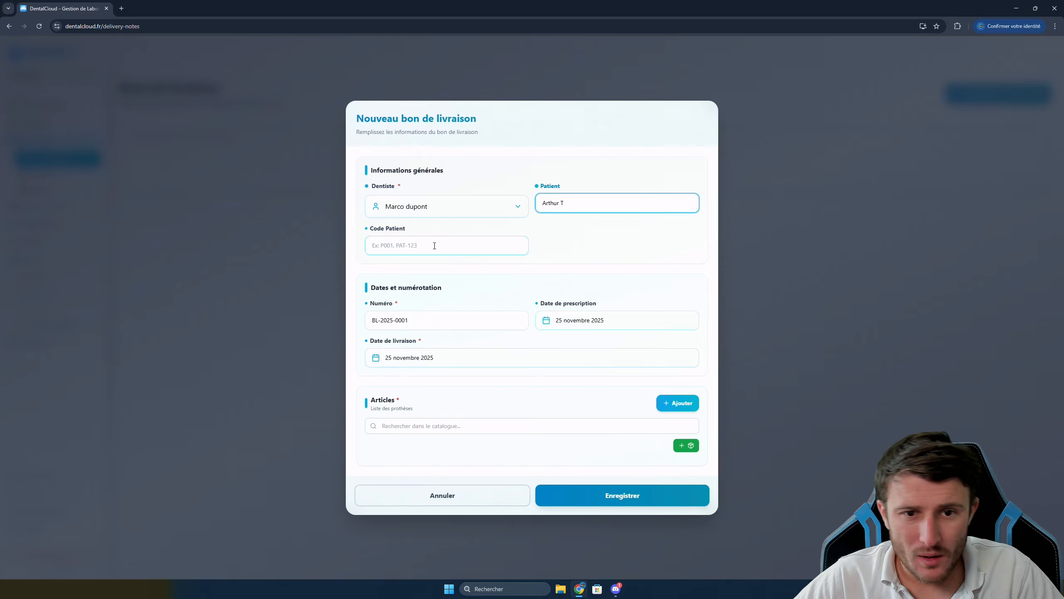
{"action": "left_click", "coordinate": [450, 245]}
{"action": "left_click", "coordinate": [459, 360]}
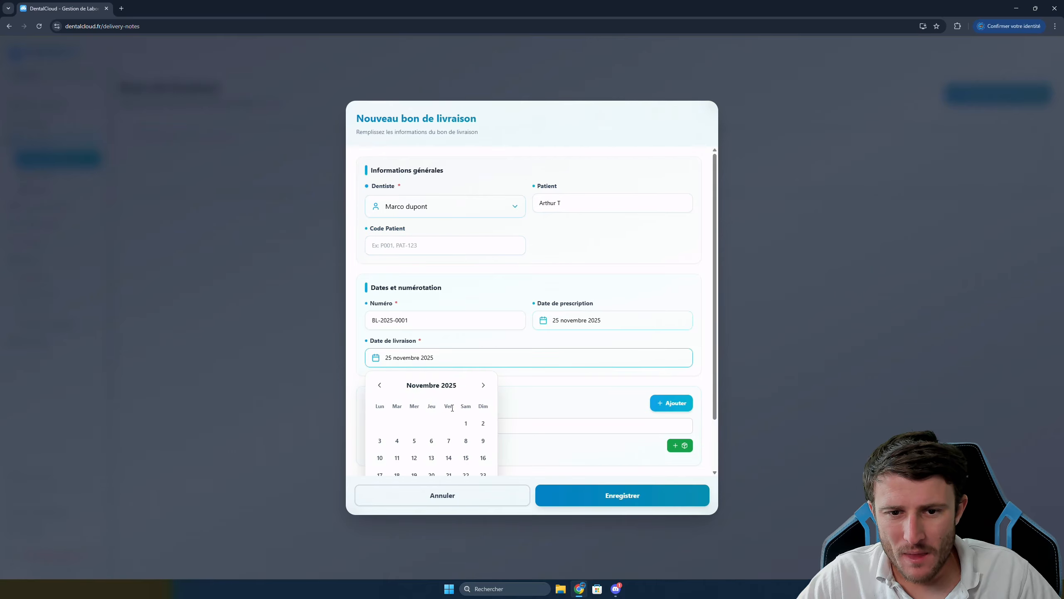
{"action": "left_click", "coordinate": [414, 433]}
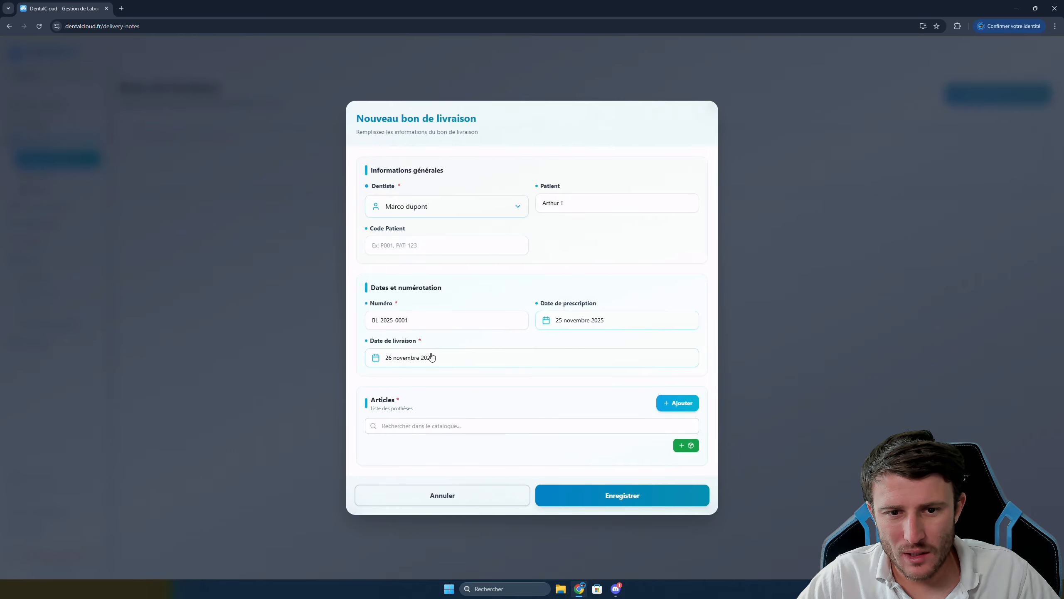
Add Full Zircone monolithique at 120 € from the catalogue and assign it to tooth 12
{"action": "left_click", "coordinate": [456, 427]}
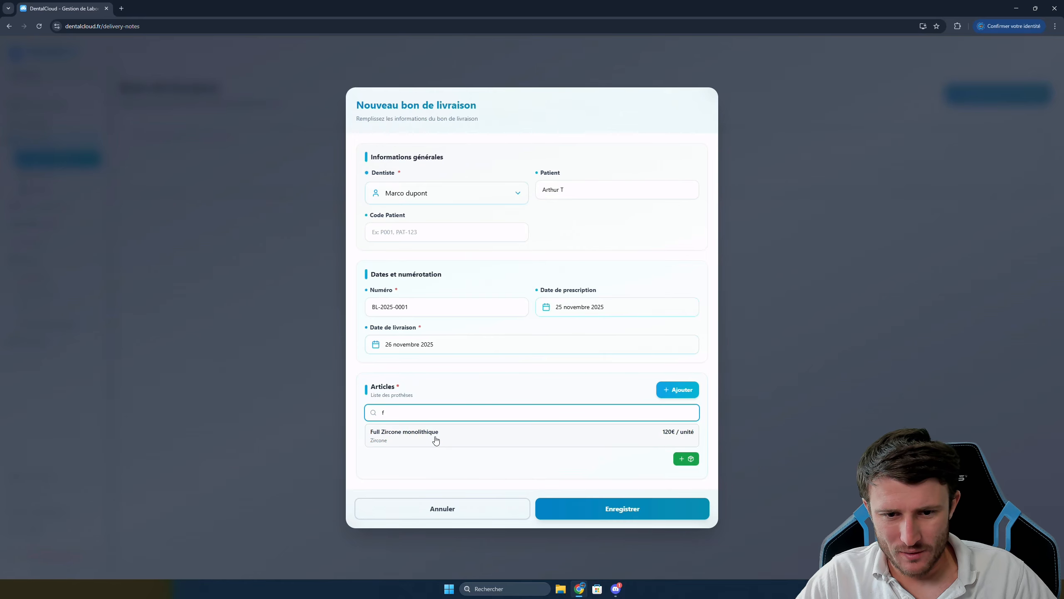
{"action": "left_click", "coordinate": [436, 439]}
{"action": "scroll", "coordinate": [503, 398], "scroll_direction": "down", "scroll_amount": 4}
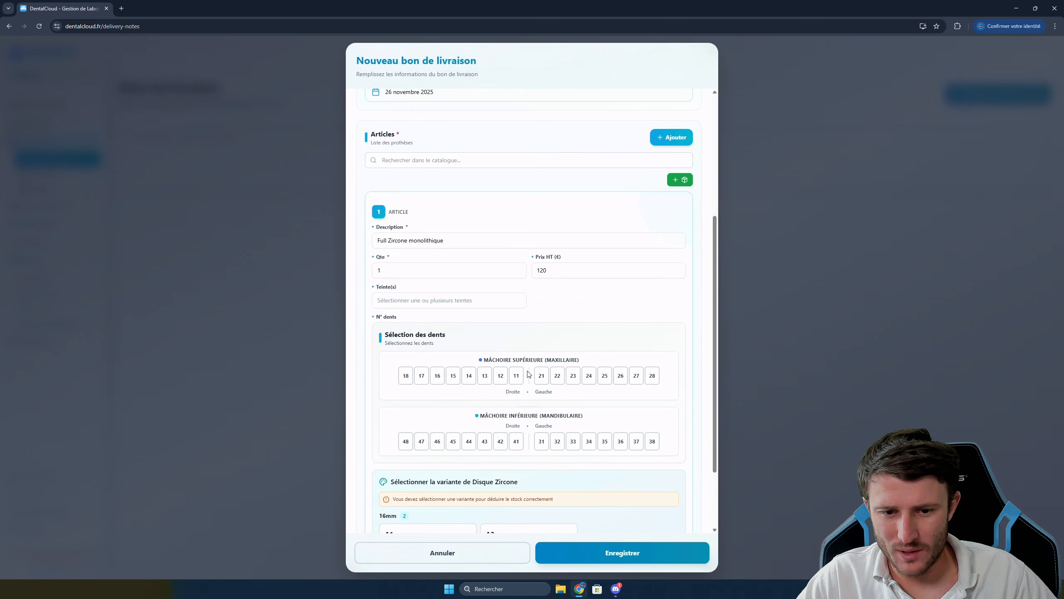
{"action": "scroll", "coordinate": [457, 378], "scroll_direction": "down", "scroll_amount": 2}
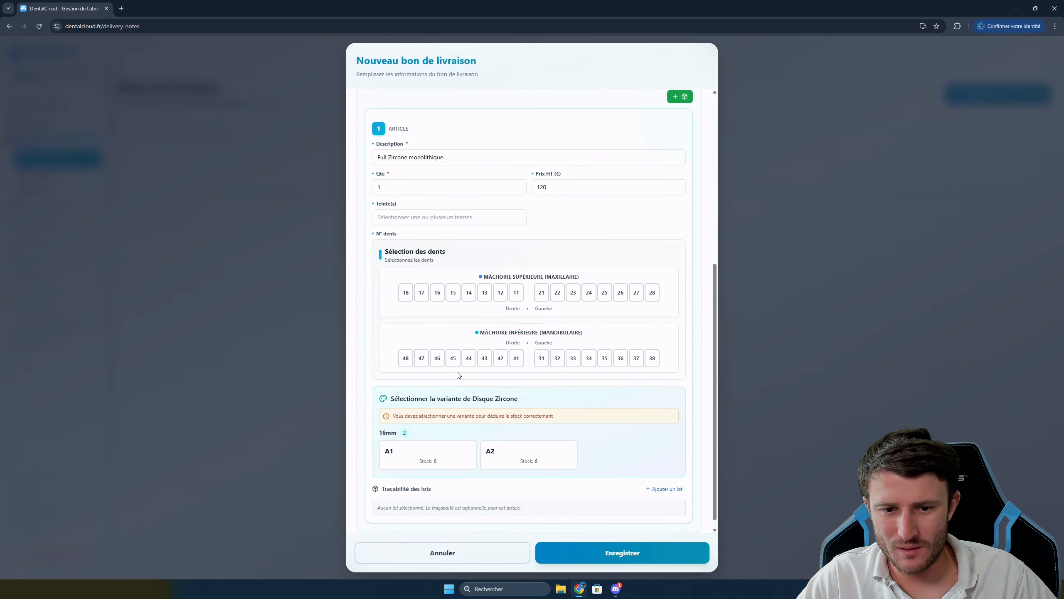
{"action": "left_click", "coordinate": [500, 294]}
{"action": "scroll", "coordinate": [545, 258], "scroll_direction": "down", "scroll_amount": 1}
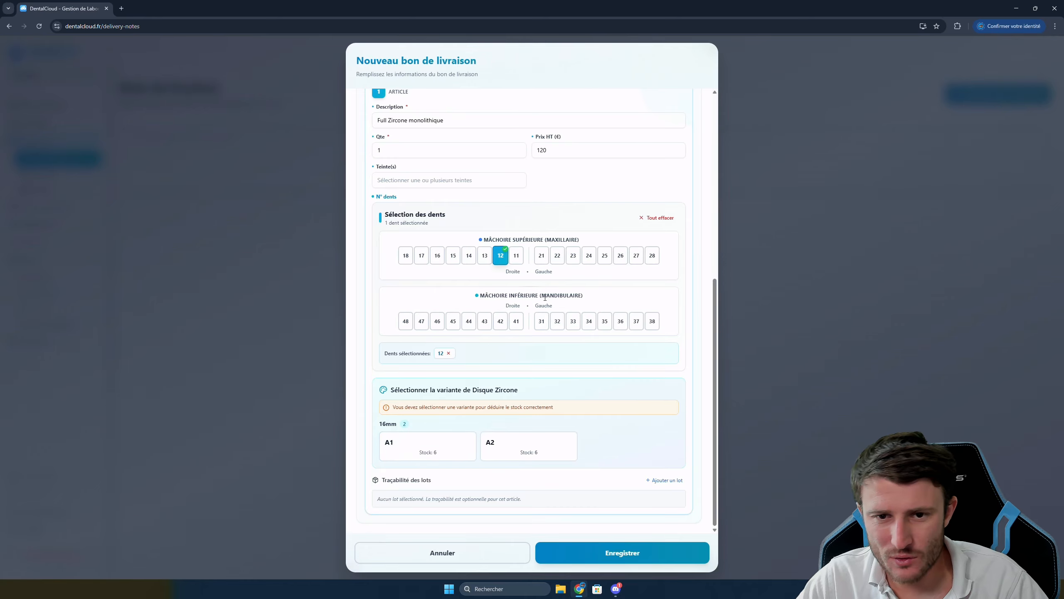
Add teeth 13–18, 48–41, 11 and 21 to the Full Zircone monolithique item
{"action": "left_click", "coordinate": [485, 256]}
{"action": "left_click", "coordinate": [469, 256]}
{"action": "left_click", "coordinate": [454, 257]}
{"action": "left_click", "coordinate": [436, 256]}
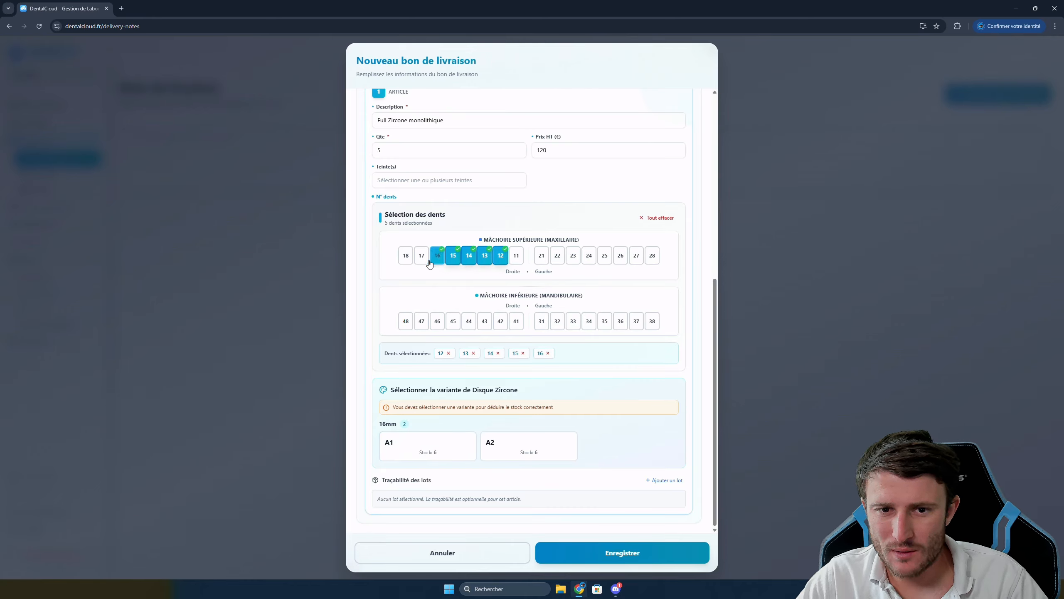
{"action": "left_click", "coordinate": [421, 256]}
{"action": "left_click", "coordinate": [406, 256]}
{"action": "left_click", "coordinate": [406, 322]}
{"action": "left_click", "coordinate": [422, 322]}
{"action": "left_click", "coordinate": [437, 322]}
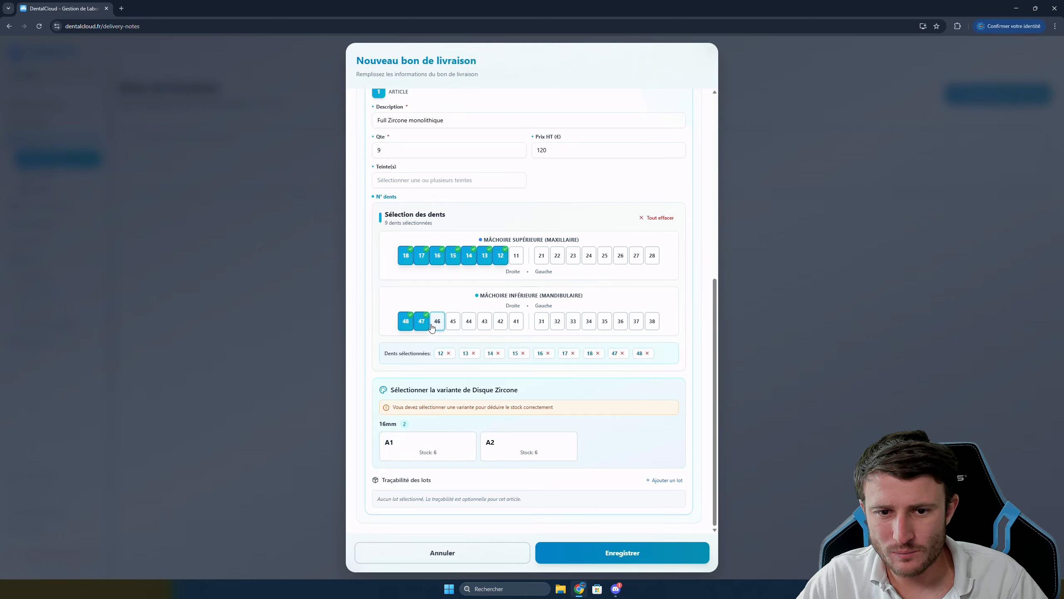
{"action": "left_click", "coordinate": [453, 322]}
{"action": "left_click", "coordinate": [469, 322]}
{"action": "left_click", "coordinate": [485, 321]}
{"action": "left_click", "coordinate": [500, 322]}
{"action": "left_click", "coordinate": [516, 322]}
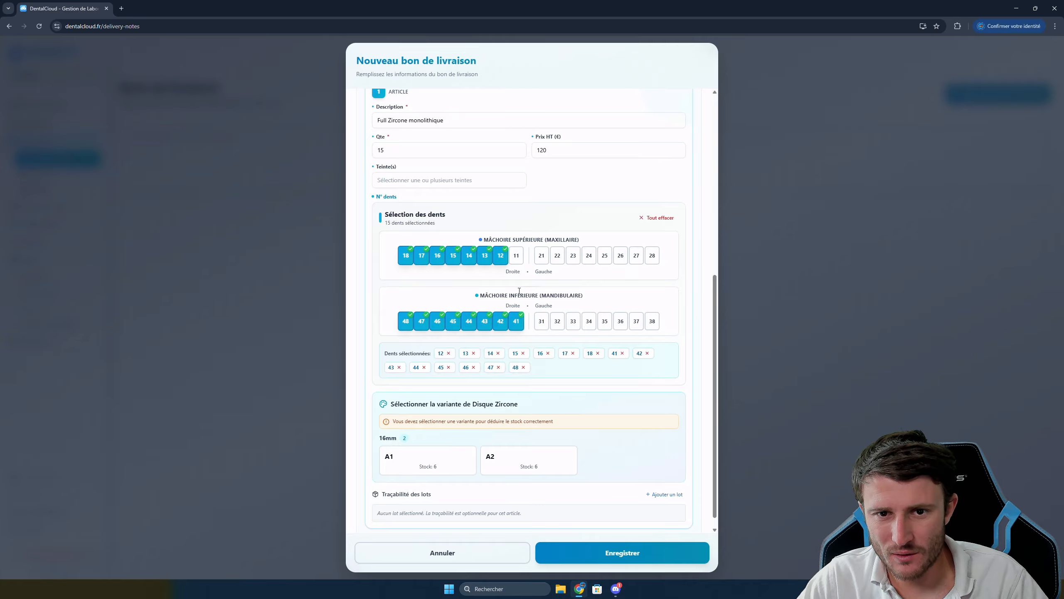
{"action": "left_click", "coordinate": [516, 256]}
{"action": "left_click", "coordinate": [541, 256]}
Add teeth 31–38 and 22–24, bringing the item's quantity to 28
{"action": "left_click", "coordinate": [541, 322]}
{"action": "left_click", "coordinate": [557, 322]}
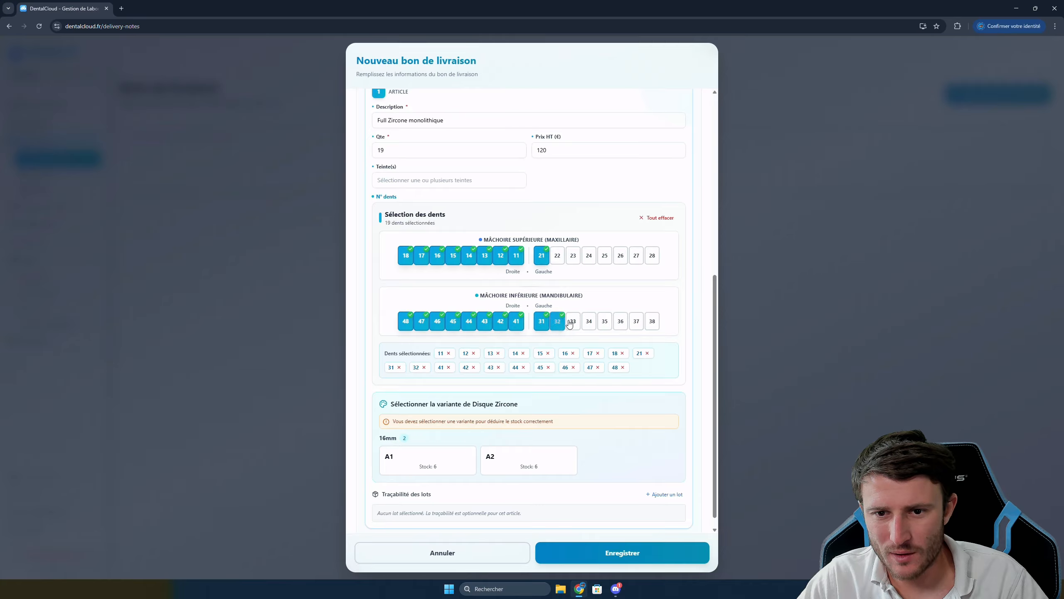
{"action": "left_click", "coordinate": [573, 322]}
{"action": "left_click", "coordinate": [589, 322]}
{"action": "left_click", "coordinate": [605, 322]}
{"action": "left_click", "coordinate": [620, 322]}
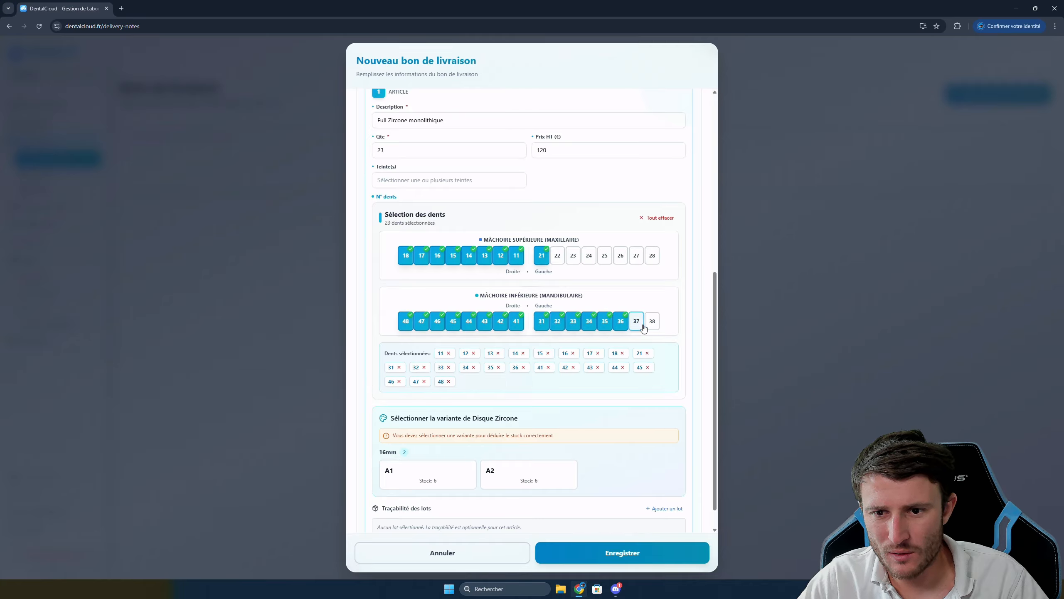
{"action": "left_click", "coordinate": [636, 322]}
{"action": "left_click", "coordinate": [652, 321]}
{"action": "left_click", "coordinate": [557, 257]}
{"action": "left_click", "coordinate": [574, 256]}
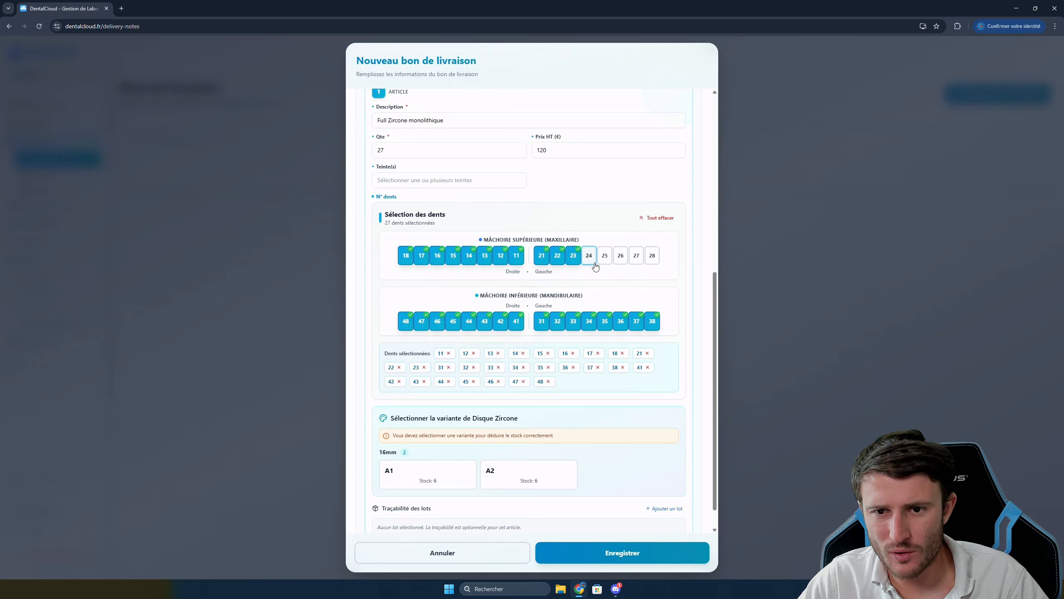
{"action": "left_click", "coordinate": [588, 256]}
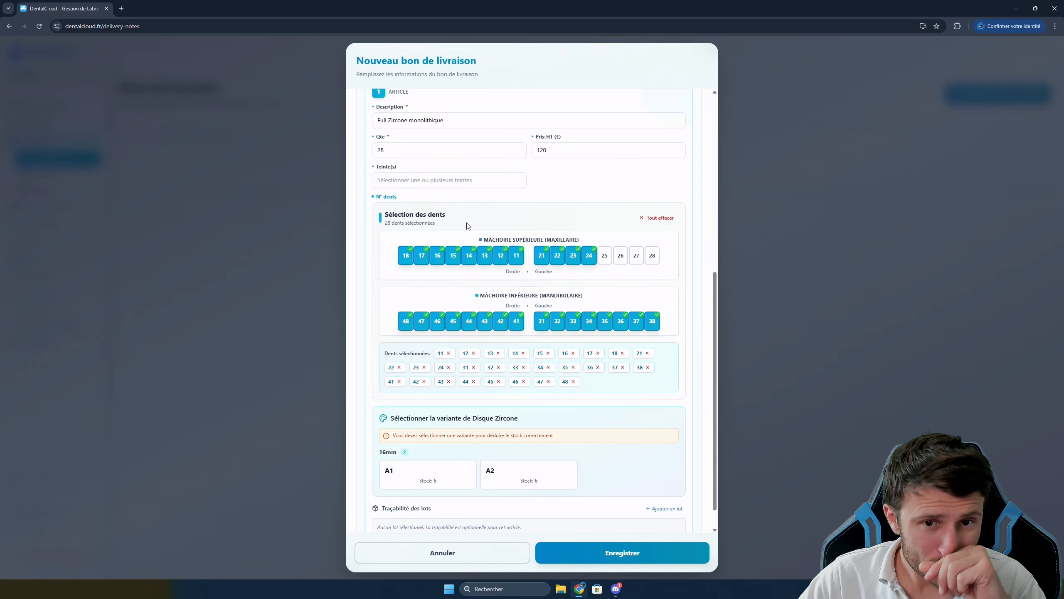
{"action": "left_click", "coordinate": [419, 183]}
Choose shade A1 and the A1 zirconia disc variant for the item
{"action": "left_click", "coordinate": [388, 231]}
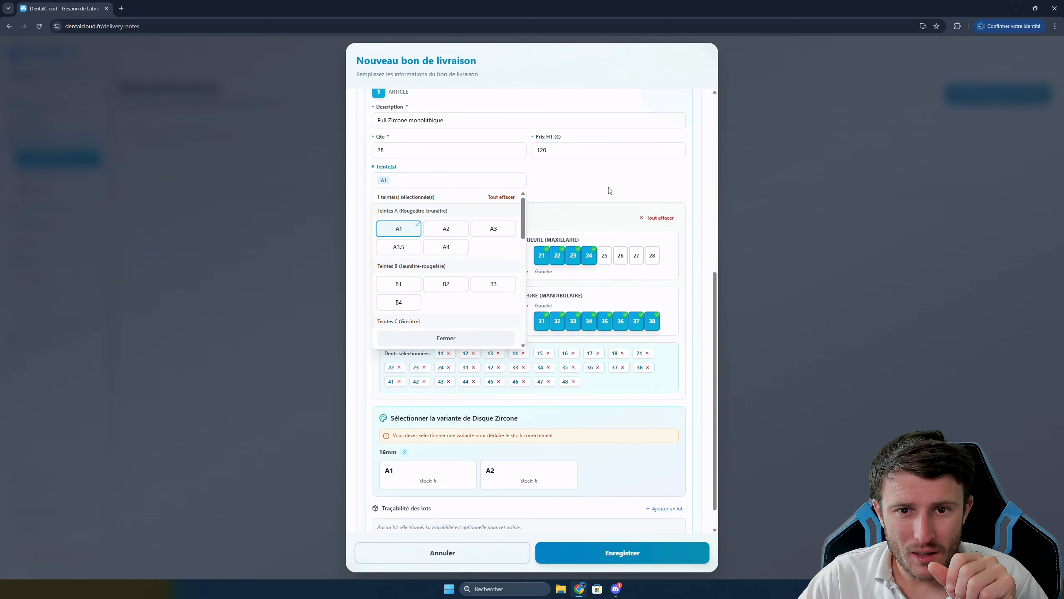
{"action": "left_click", "coordinate": [496, 183]}
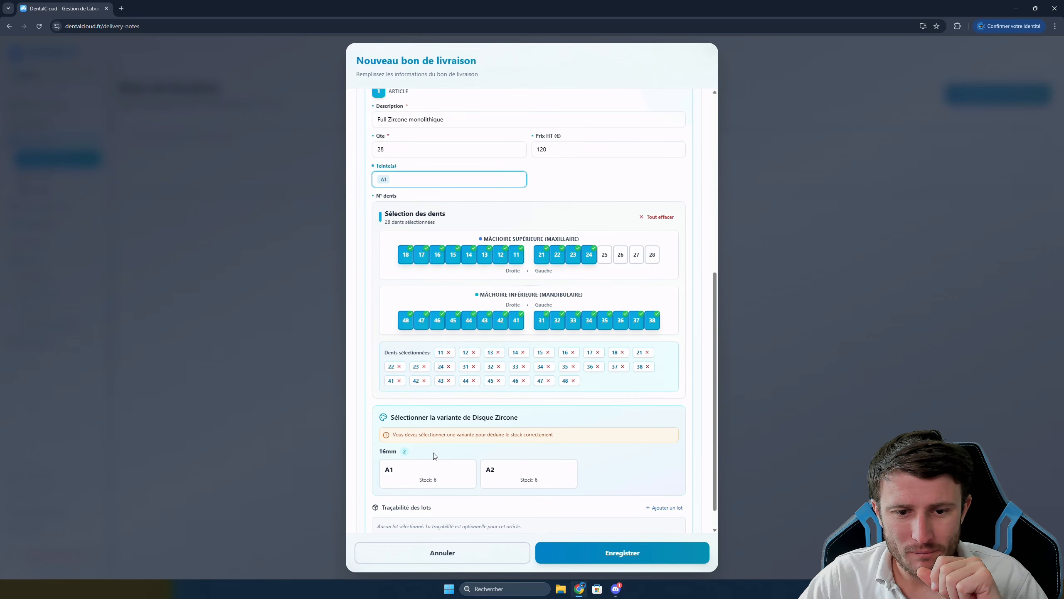
{"action": "left_click", "coordinate": [421, 469]}
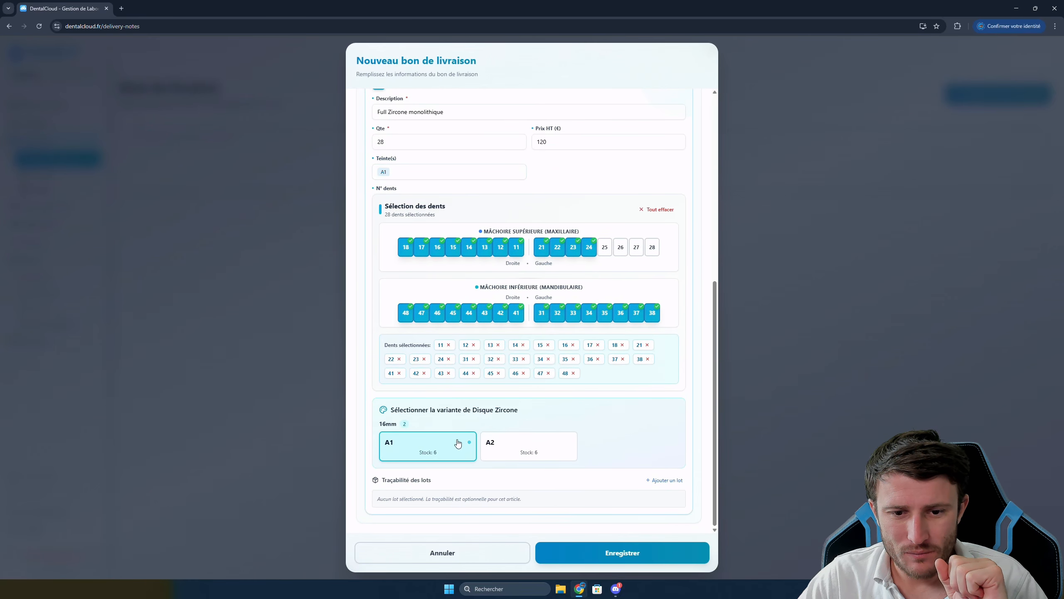
Add lot 265689 - Zircone Prime A1 and save delivery note BL-2025-0001
{"action": "left_click", "coordinate": [664, 480]}
{"action": "left_click", "coordinate": [446, 499]}
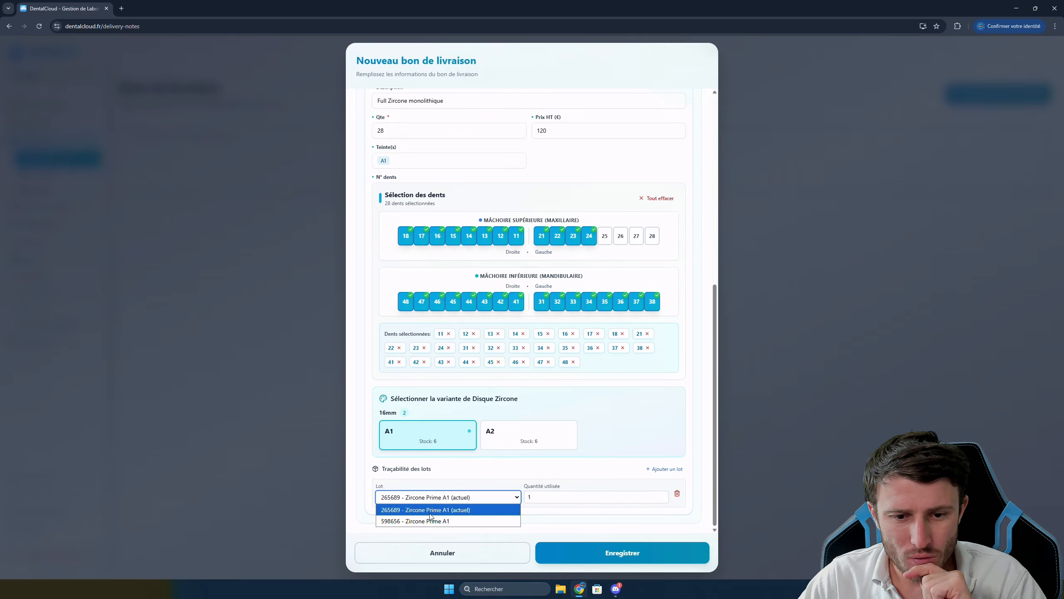
{"action": "left_click", "coordinate": [426, 514]}
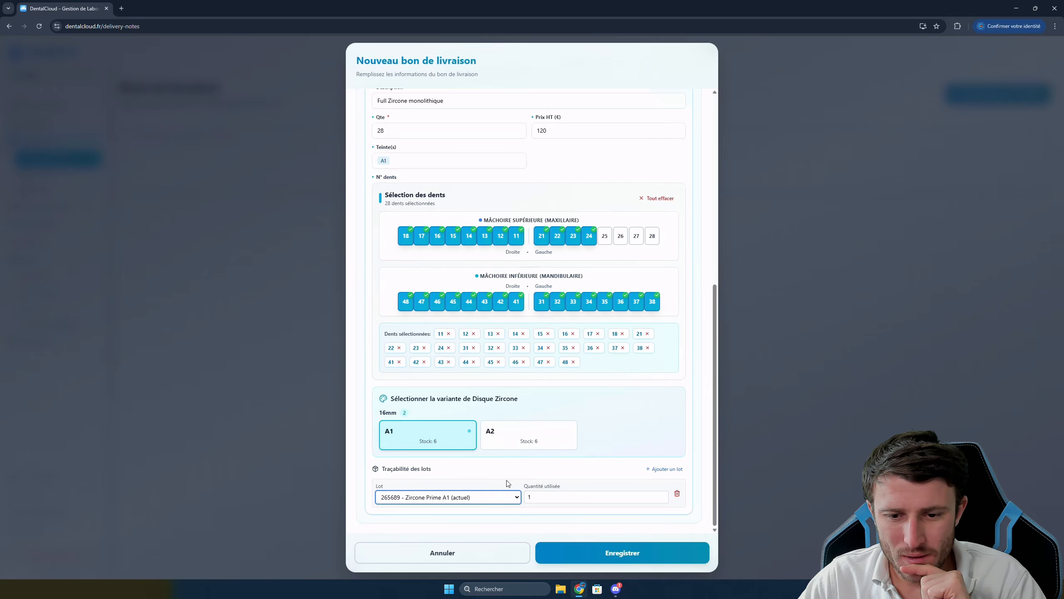
{"action": "left_click", "coordinate": [629, 554]}
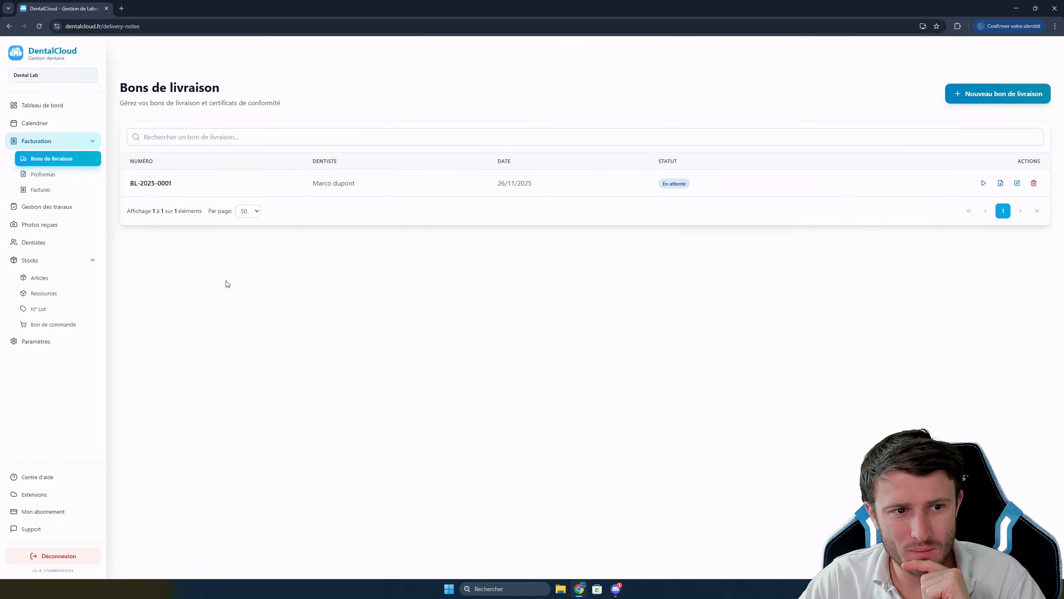
On Ressources, preview refilling the low A1 16mm Disque Zircone by 3, then cancel
{"action": "left_click", "coordinate": [47, 298]}
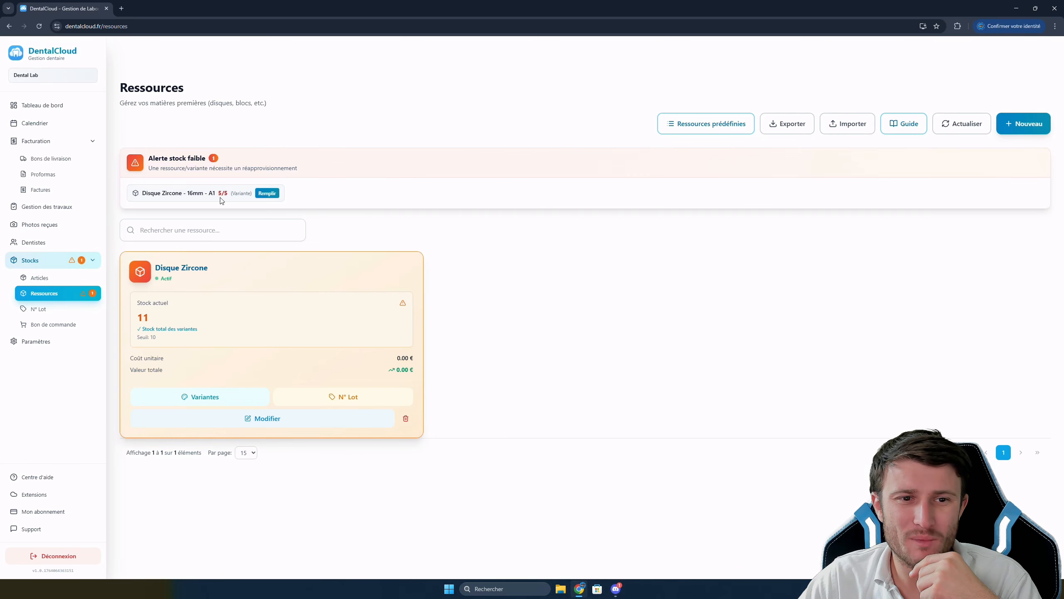
{"action": "left_click", "coordinate": [266, 193]}
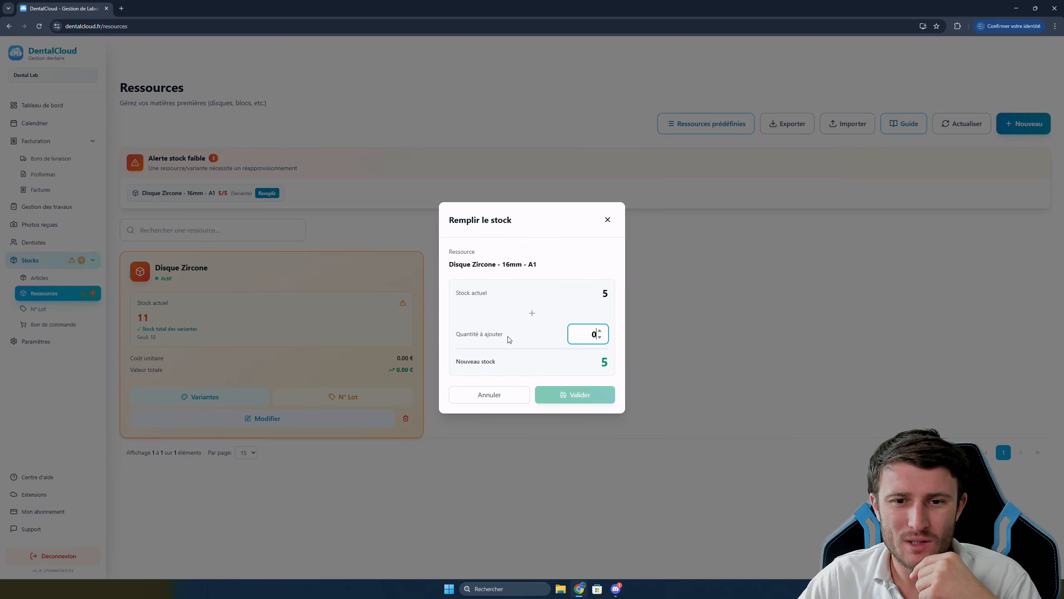
{"action": "left_click", "coordinate": [600, 331]}
{"action": "left_click", "coordinate": [599, 330]}
{"action": "left_click", "coordinate": [599, 331]}
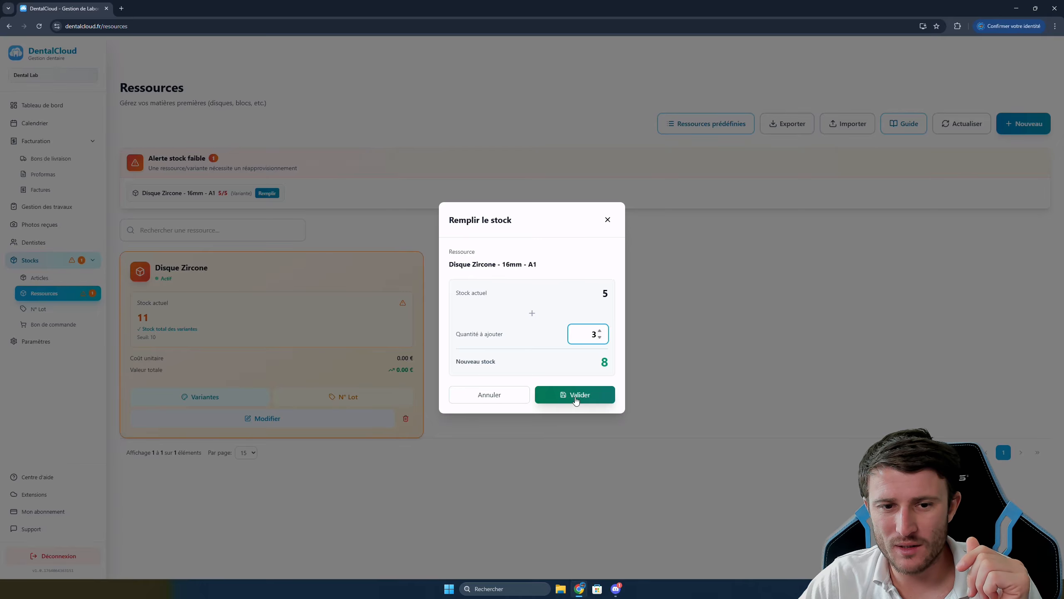
{"action": "left_click", "coordinate": [486, 396]}
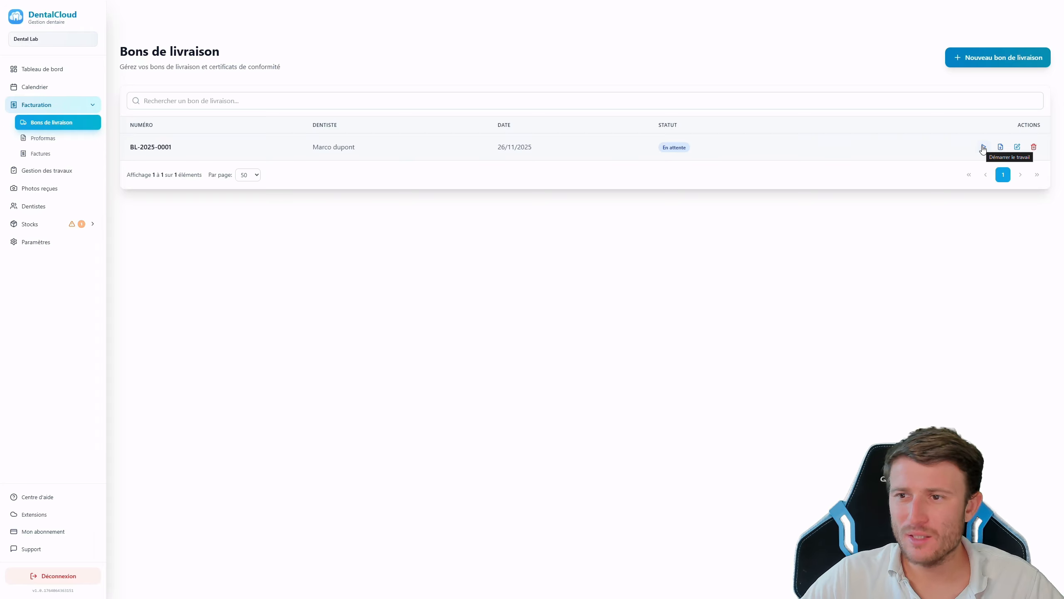
View the 27 November delivery's details in Calendrier, then show the Tableau de bord
{"action": "left_click", "coordinate": [41, 89]}
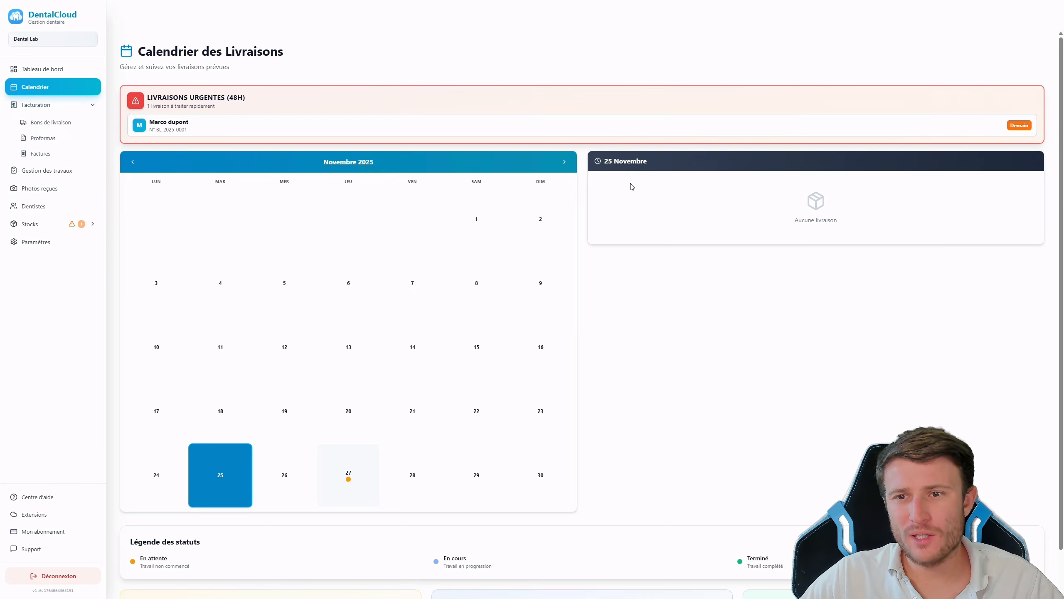
{"action": "left_click", "coordinate": [350, 480]}
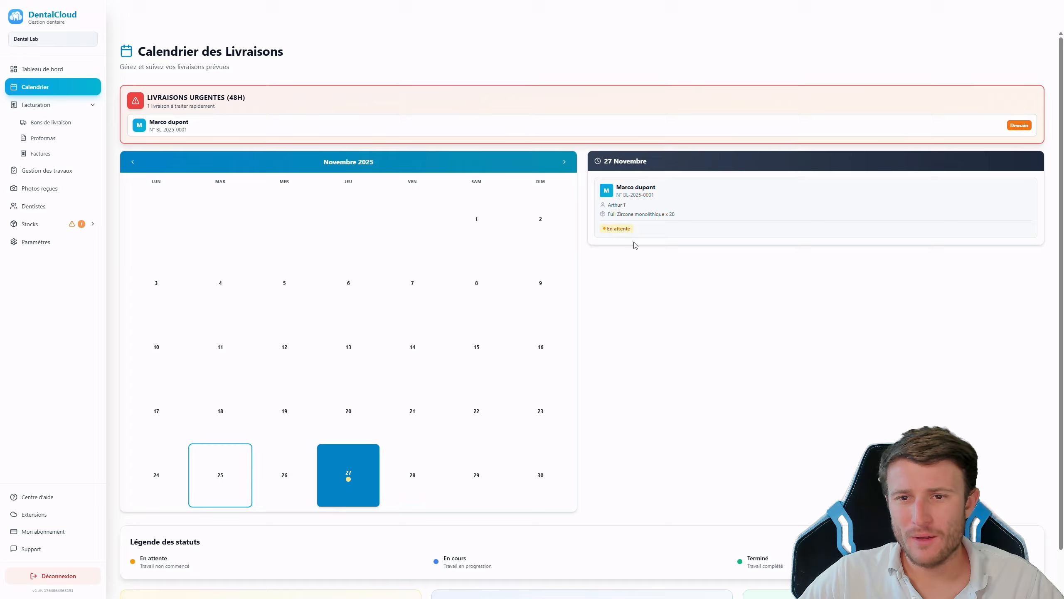
{"action": "left_click", "coordinate": [651, 203]}
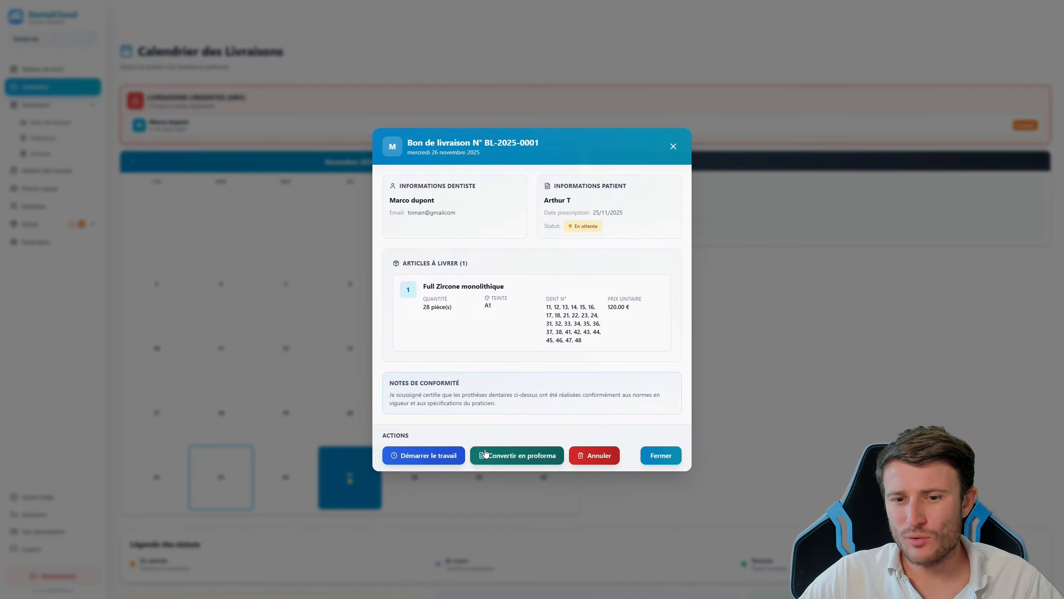
{"action": "left_click", "coordinate": [660, 455]}
{"action": "left_click", "coordinate": [53, 67]}
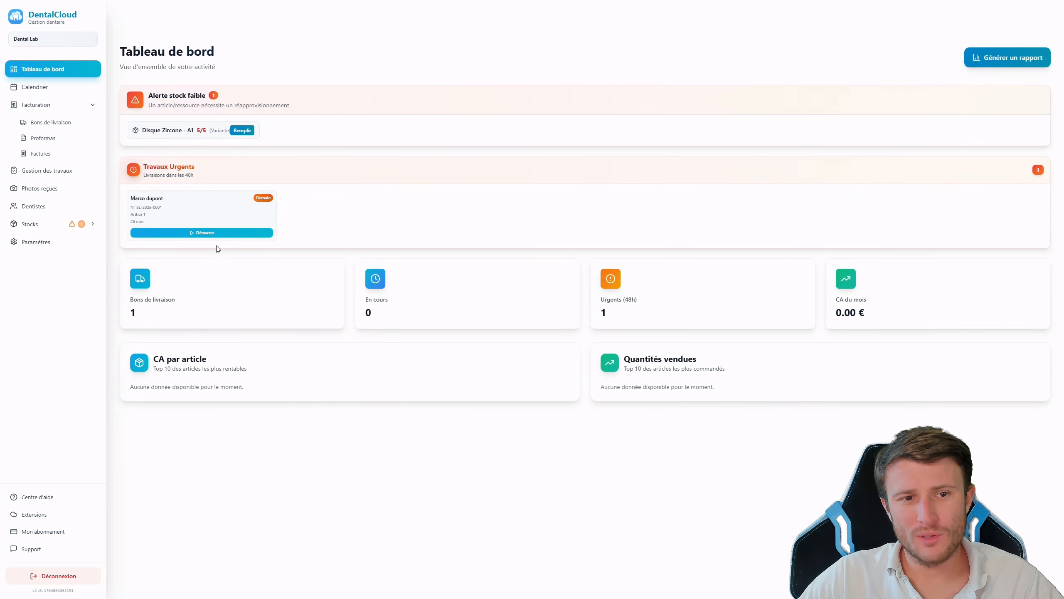
On Proformas, start a new proforma for the dentist and discard it unsaved
{"action": "left_click", "coordinate": [44, 124]}
{"action": "left_click", "coordinate": [46, 142]}
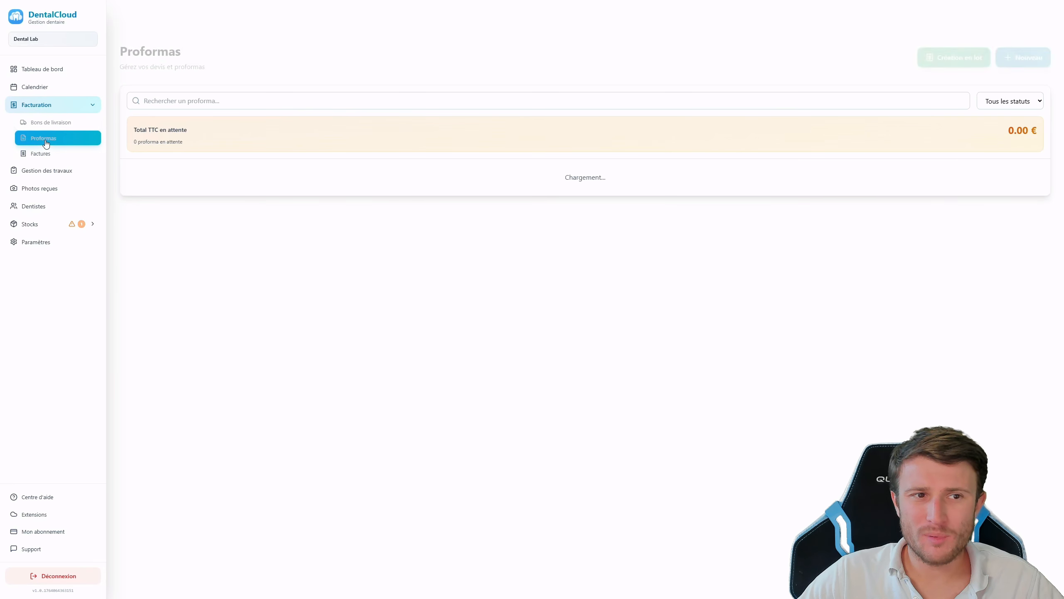
{"action": "left_click", "coordinate": [968, 60]}
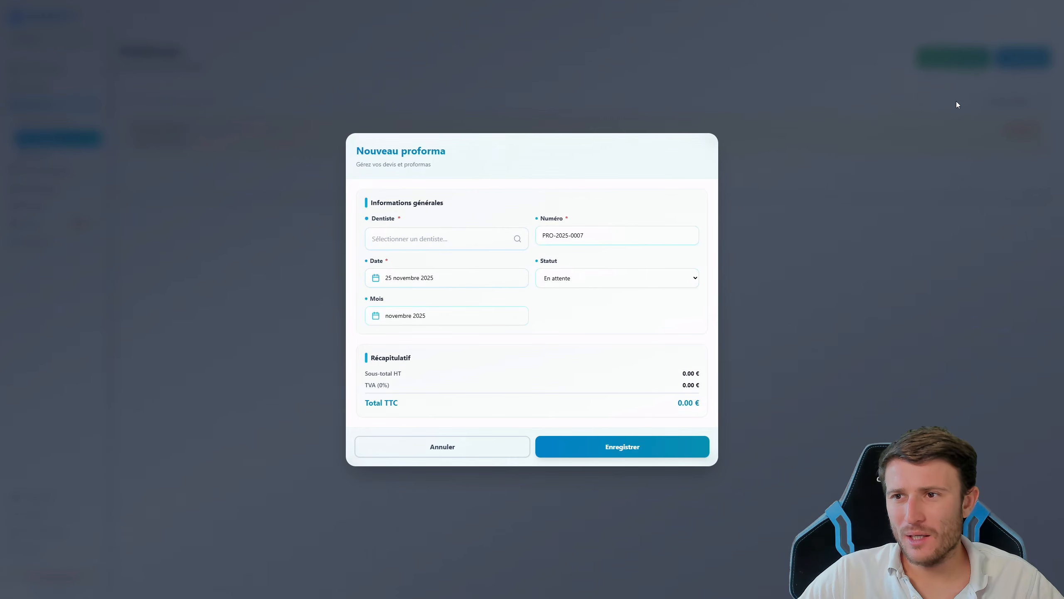
{"action": "left_click", "coordinate": [431, 248]}
{"action": "left_click", "coordinate": [433, 288]}
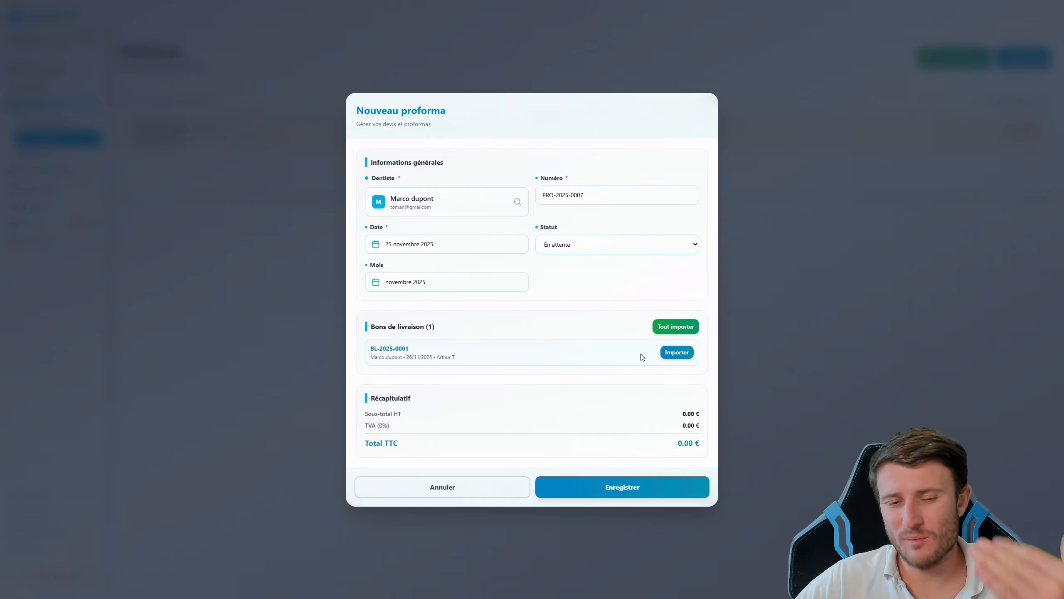
{"action": "left_click", "coordinate": [473, 497]}
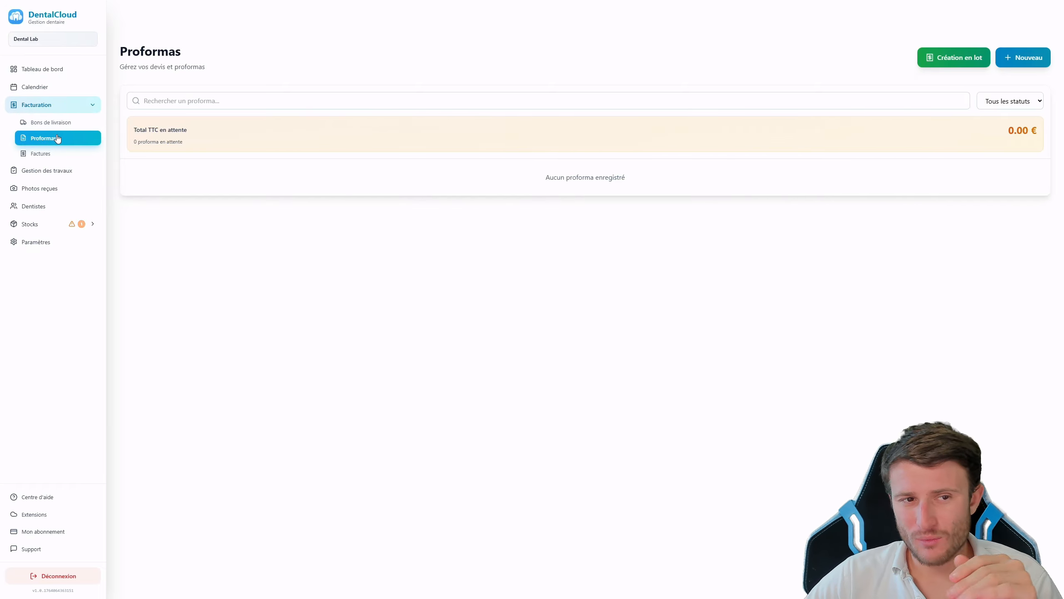
Start work on delivery note BL-2025-0001, setting its status to En cours
{"action": "left_click", "coordinate": [51, 122]}
{"action": "left_click", "coordinate": [983, 147]}
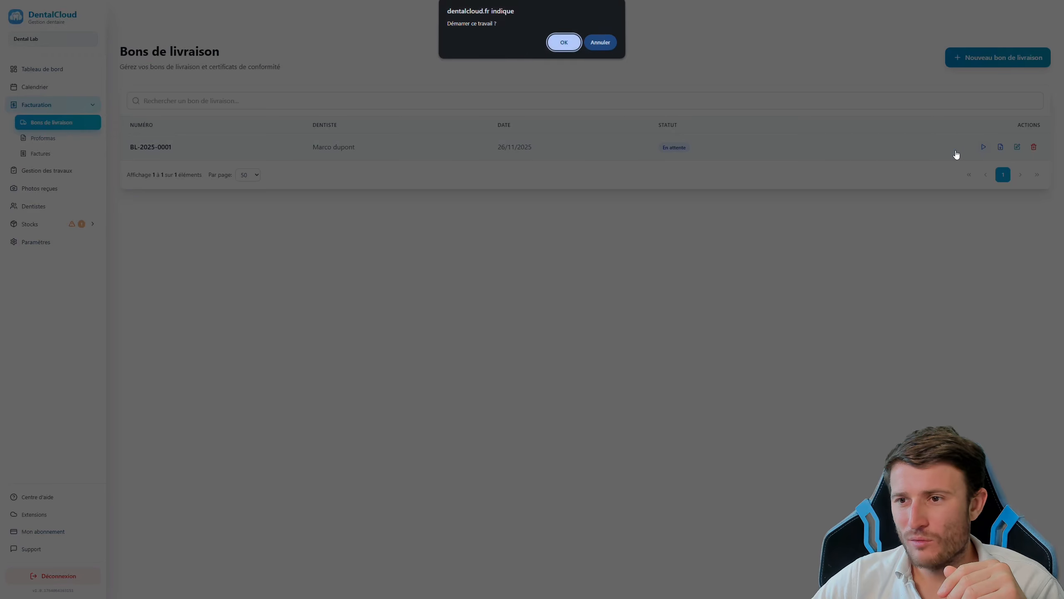
{"action": "left_click", "coordinate": [578, 49]}
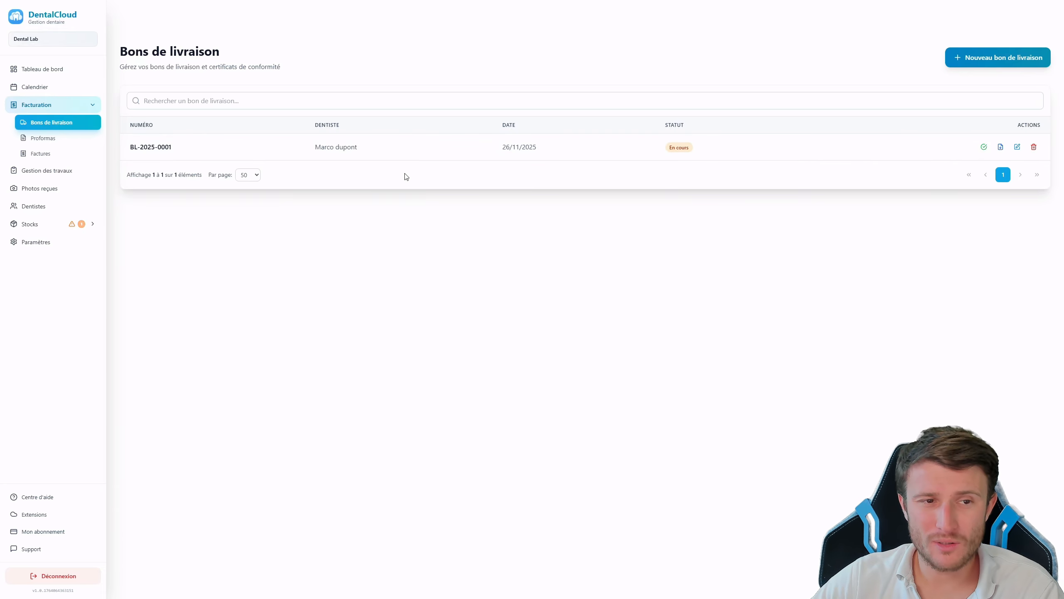
Preview a November batch proforma creation and cancel it, then begin a new proforma
{"action": "left_click", "coordinate": [41, 139]}
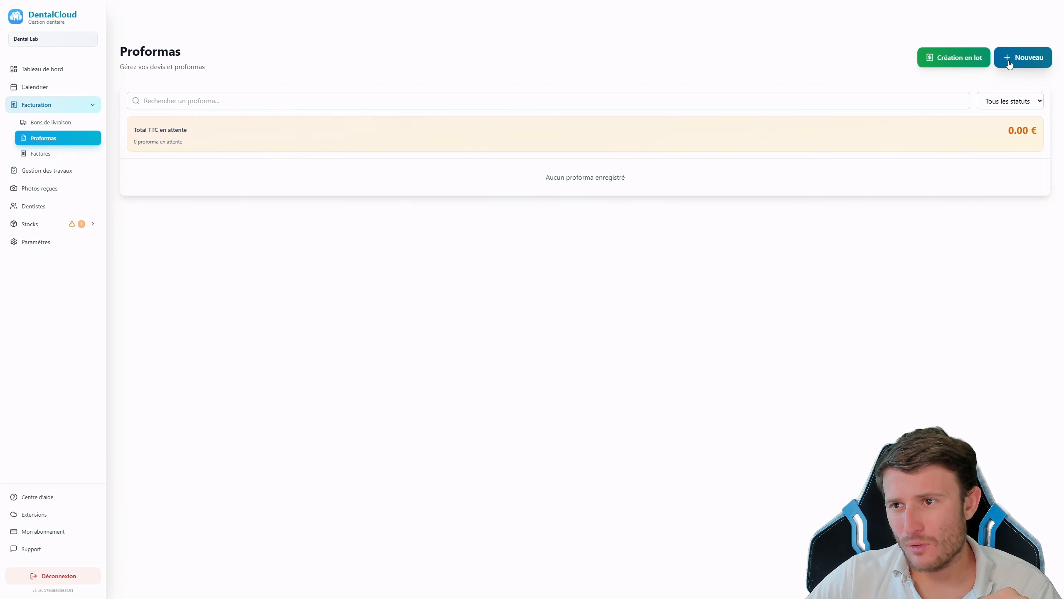
{"action": "left_click", "coordinate": [937, 64]}
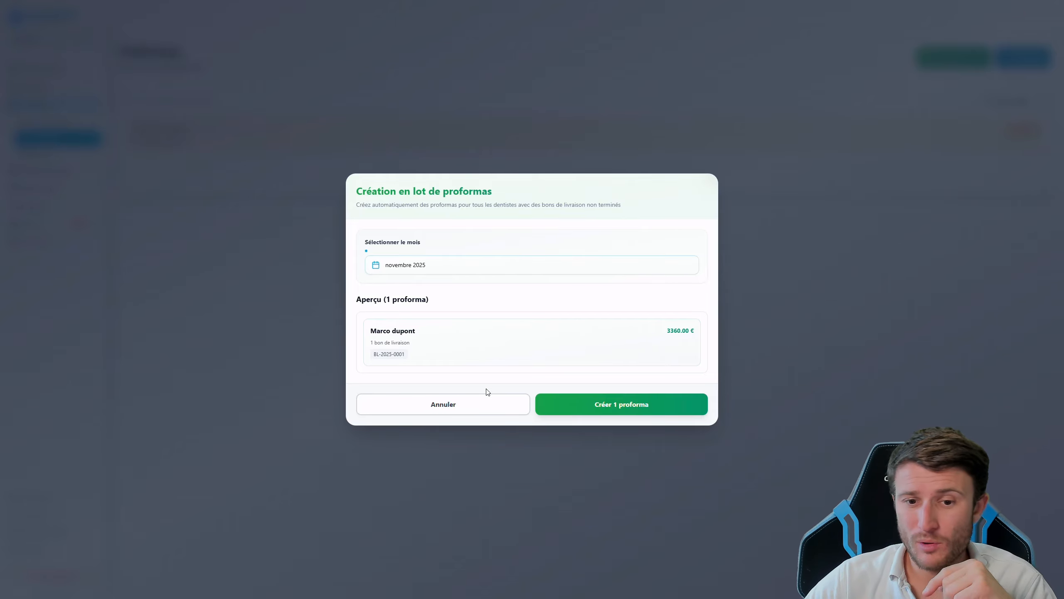
{"action": "left_click", "coordinate": [496, 402]}
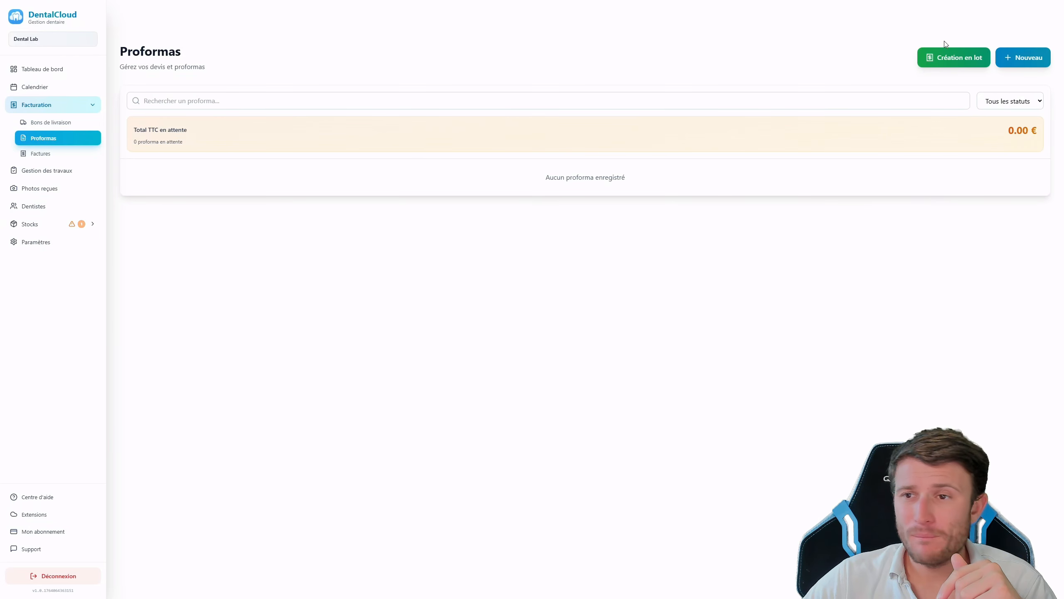
{"action": "left_click", "coordinate": [1018, 58]}
Save proforma PRO-2025-0007 for the dentist with the imported delivery note
{"action": "left_click", "coordinate": [454, 239]}
{"action": "left_click", "coordinate": [444, 292]}
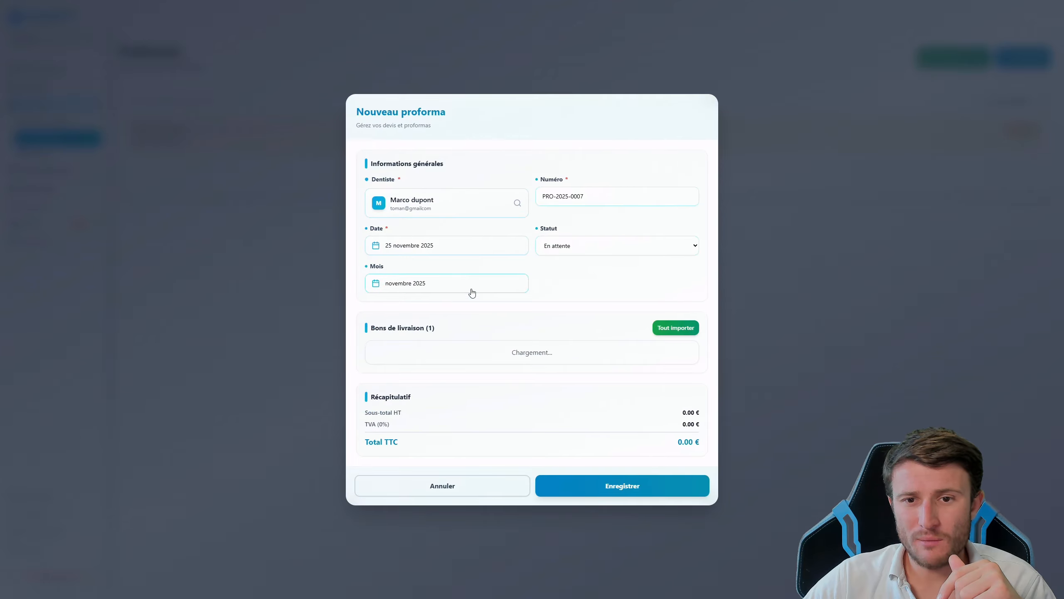
{"action": "left_click", "coordinate": [677, 352]}
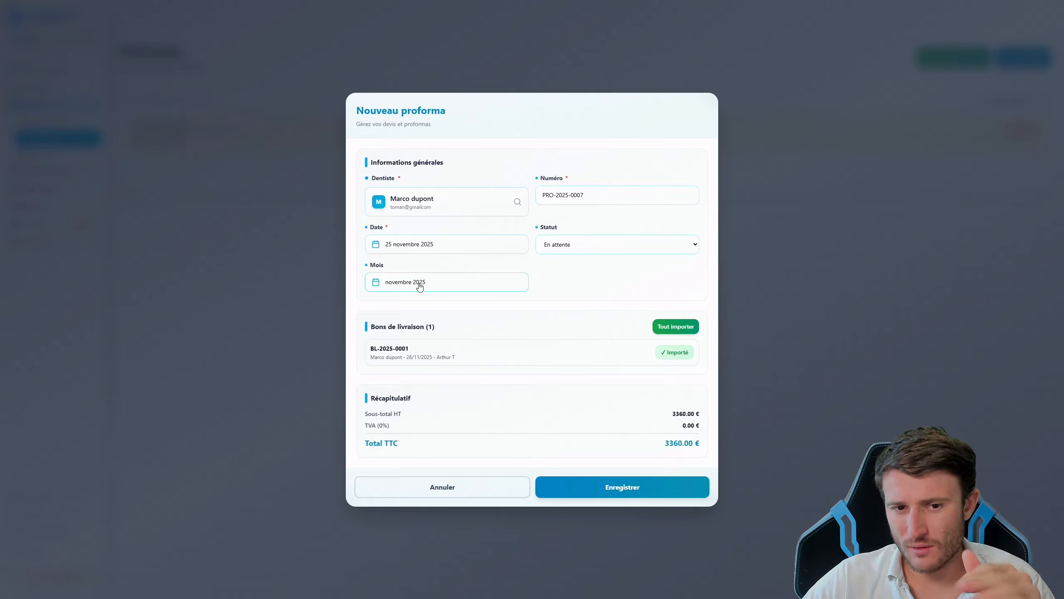
{"action": "left_click", "coordinate": [603, 488]}
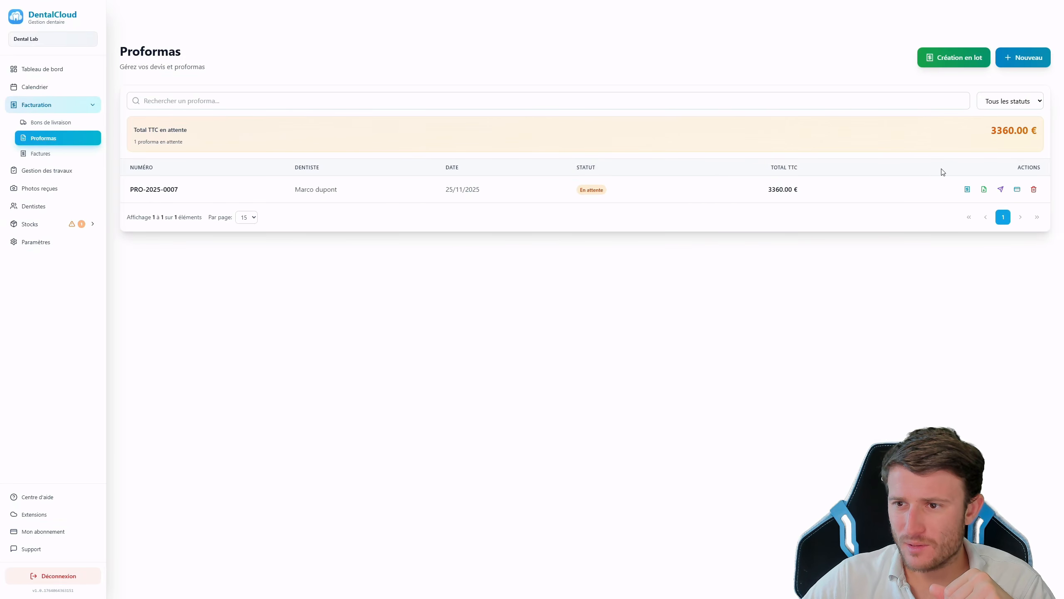
Convert proforma PRO-2025-0007 into invoice INV-2025-0003 for 3360.00 € and view Factures
{"action": "left_click", "coordinate": [967, 194]}
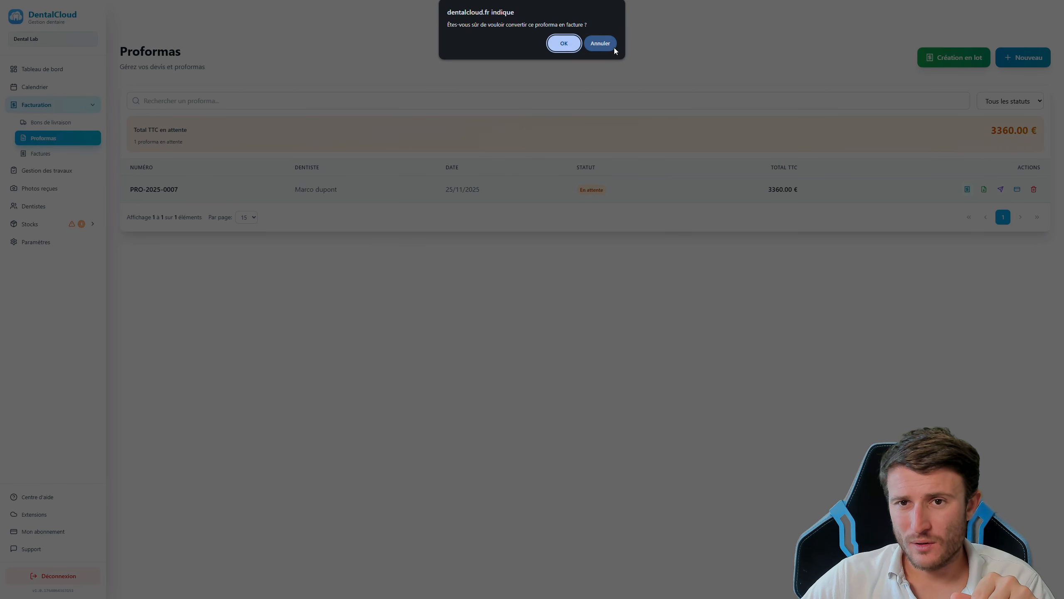
{"action": "left_click", "coordinate": [564, 44]}
{"action": "left_click", "coordinate": [44, 126]}
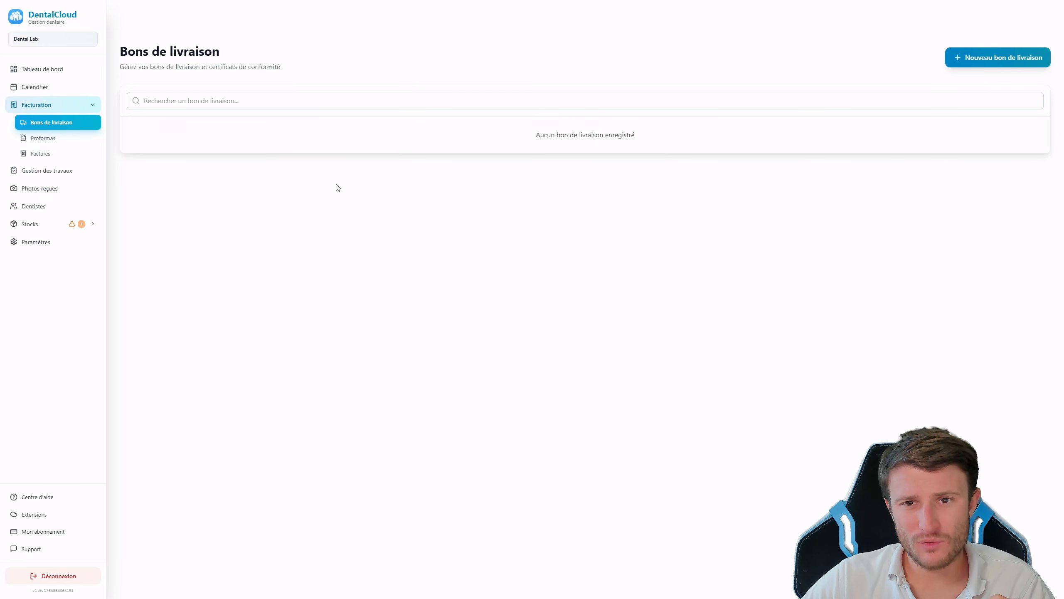
{"action": "left_click", "coordinate": [43, 138]}
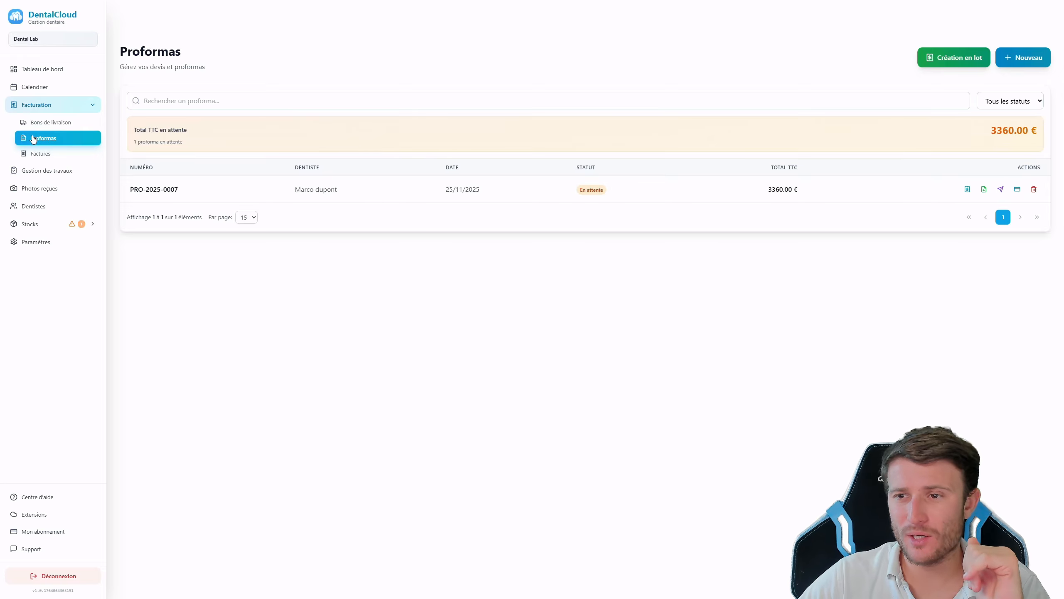
{"action": "left_click", "coordinate": [967, 189]}
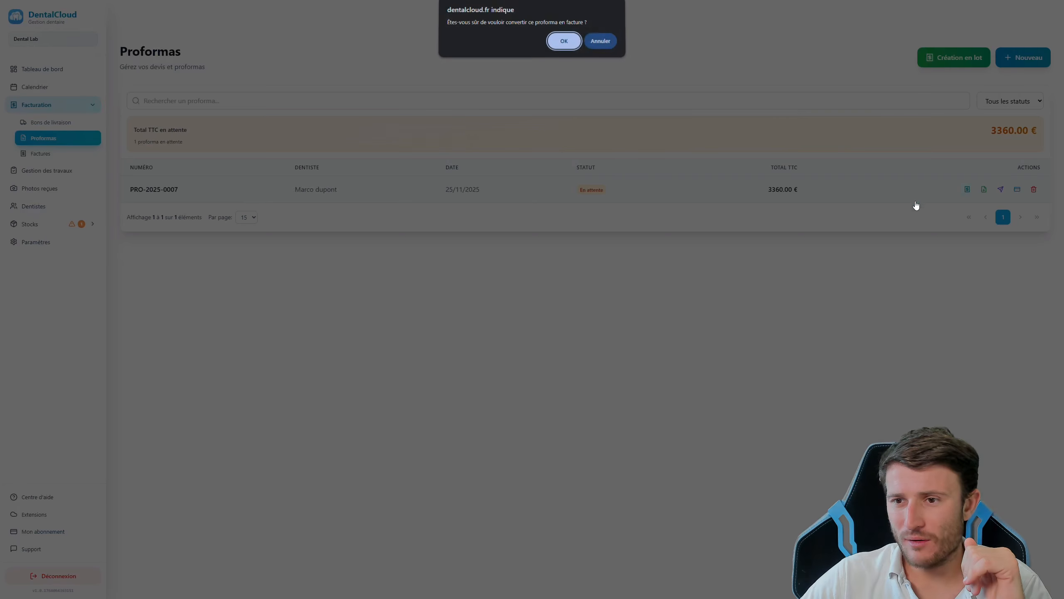
{"action": "left_click", "coordinate": [565, 49]}
{"action": "left_click", "coordinate": [592, 47]}
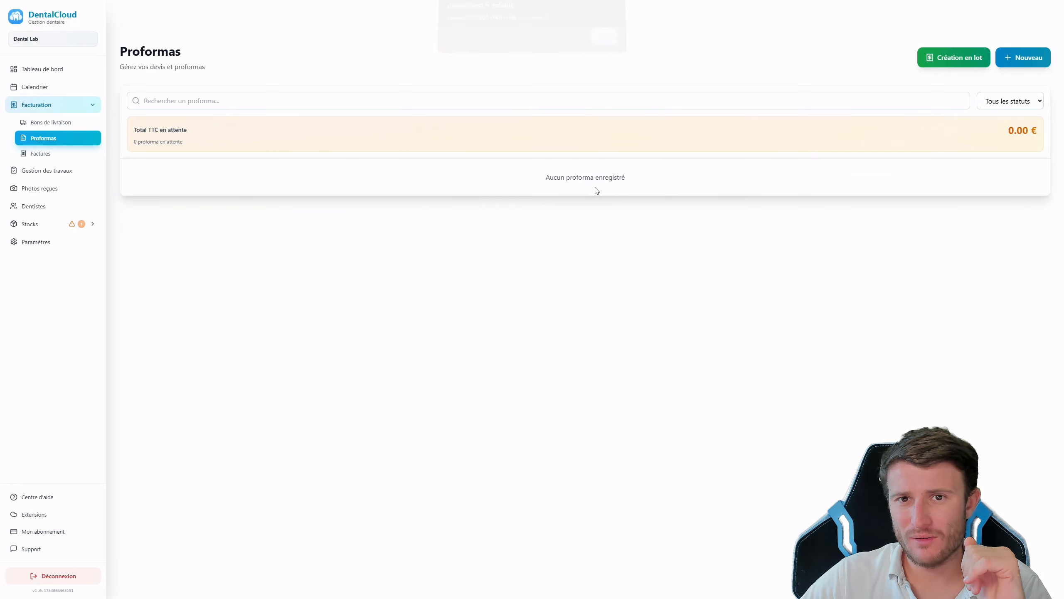
{"action": "left_click", "coordinate": [88, 153]}
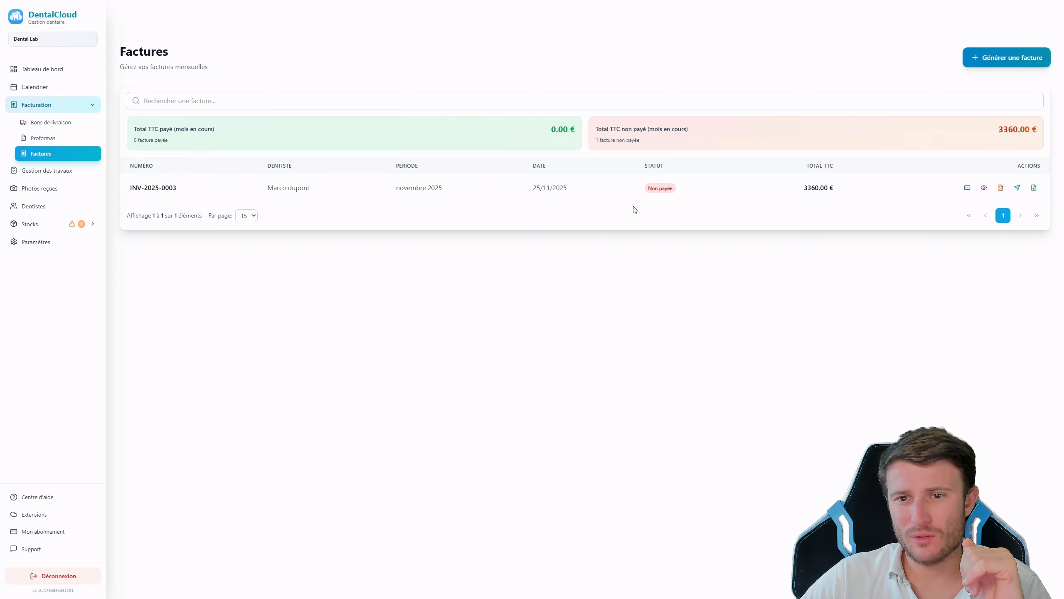
Record a full 3360.00 € Virement (bank transfer) payment on invoice INV-2025-0003
{"action": "left_click", "coordinate": [967, 188]}
{"action": "left_click", "coordinate": [589, 247]}
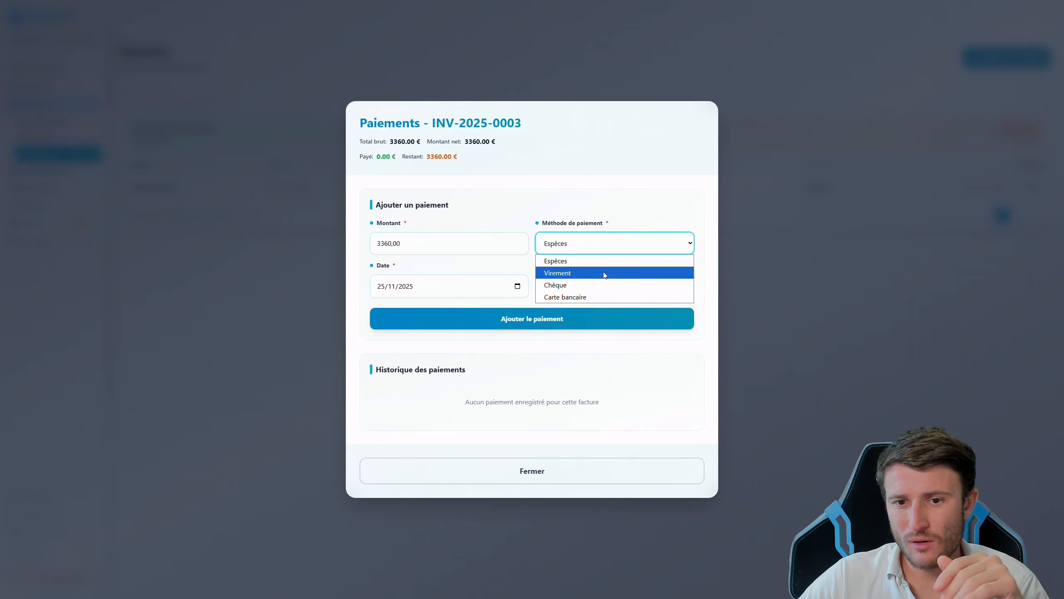
{"action": "left_click", "coordinate": [590, 272]}
{"action": "left_click", "coordinate": [551, 331]}
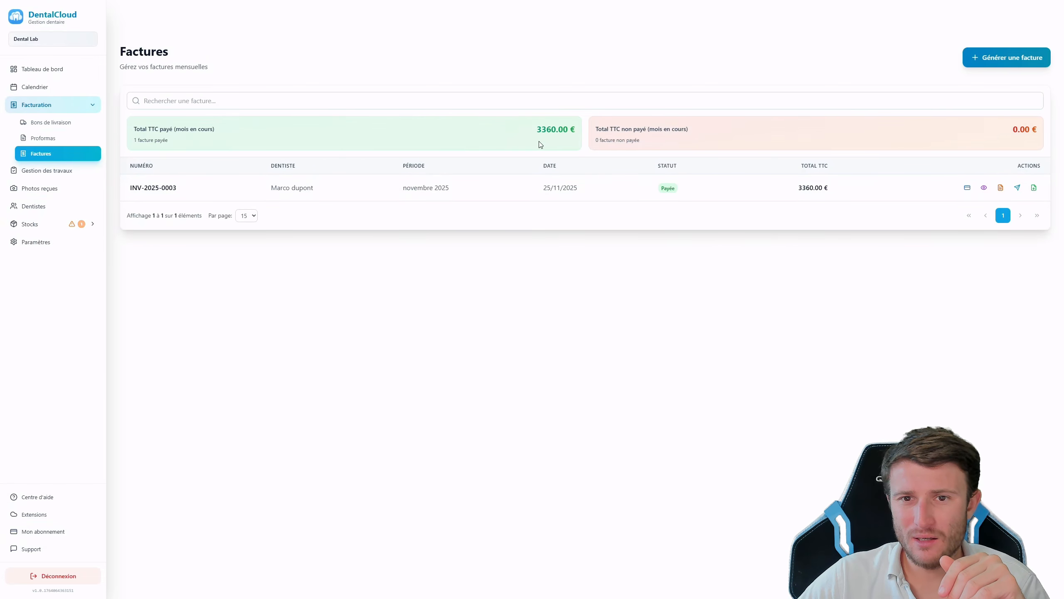
{"action": "left_click_drag", "start_coordinate": [524, 137], "coordinate": [563, 131]}
{"action": "left_click", "coordinate": [541, 132]}
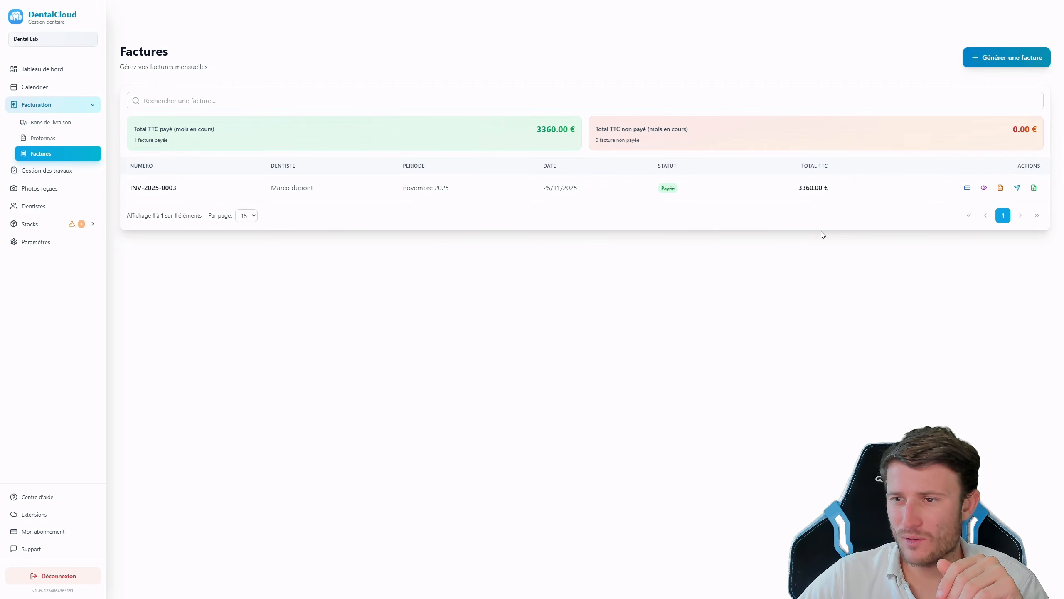
{"action": "left_click", "coordinate": [999, 189]}
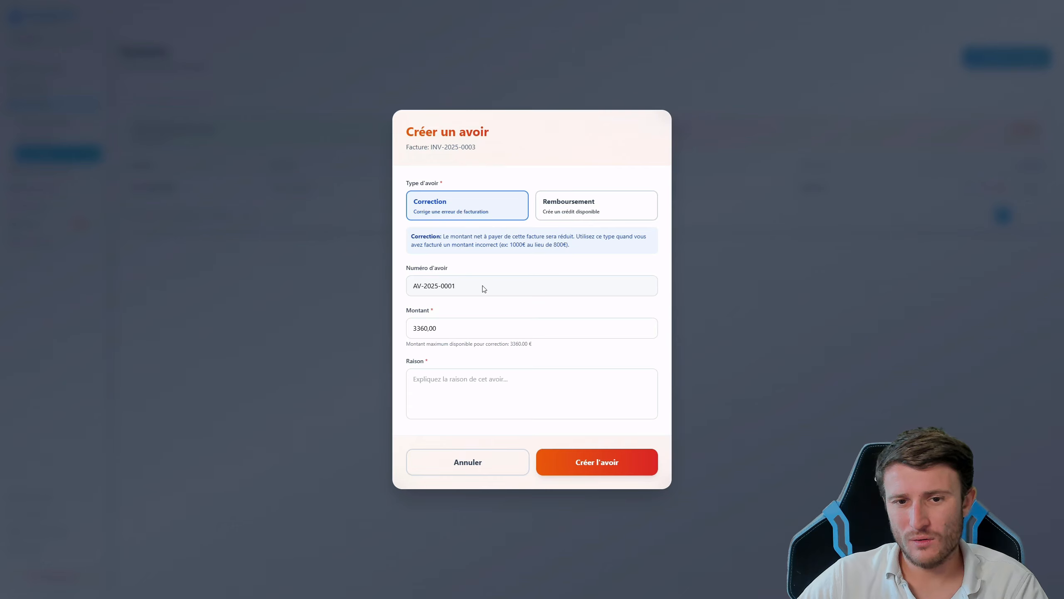
{"action": "left_click_drag", "start_coordinate": [462, 285], "coordinate": [286, 288]}
{"action": "left_click", "coordinate": [459, 334]}
{"action": "left_click_drag", "start_coordinate": [460, 334], "coordinate": [337, 331]}
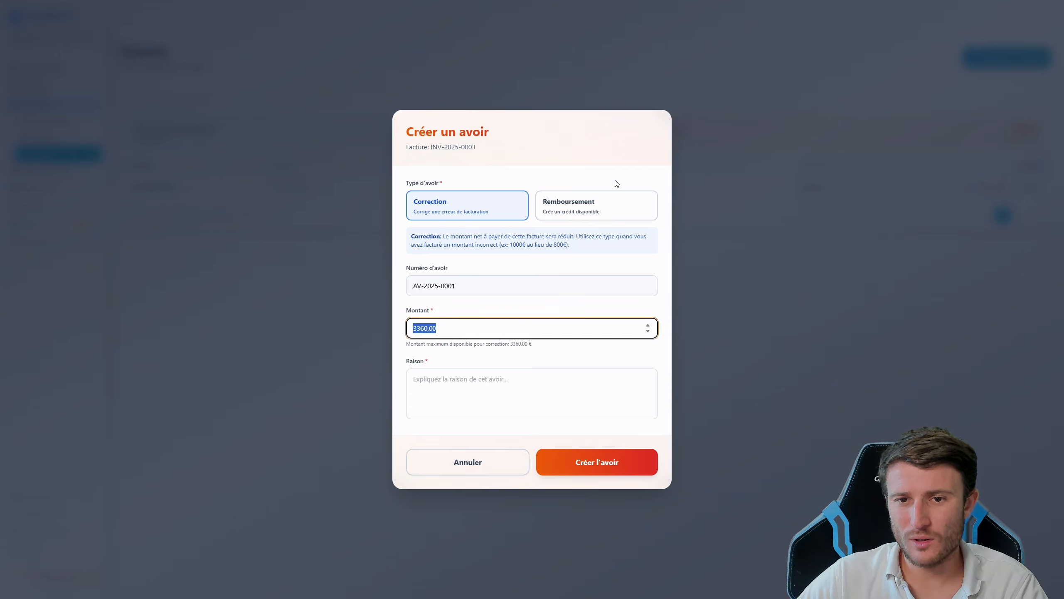
{"action": "left_click", "coordinate": [586, 210]}
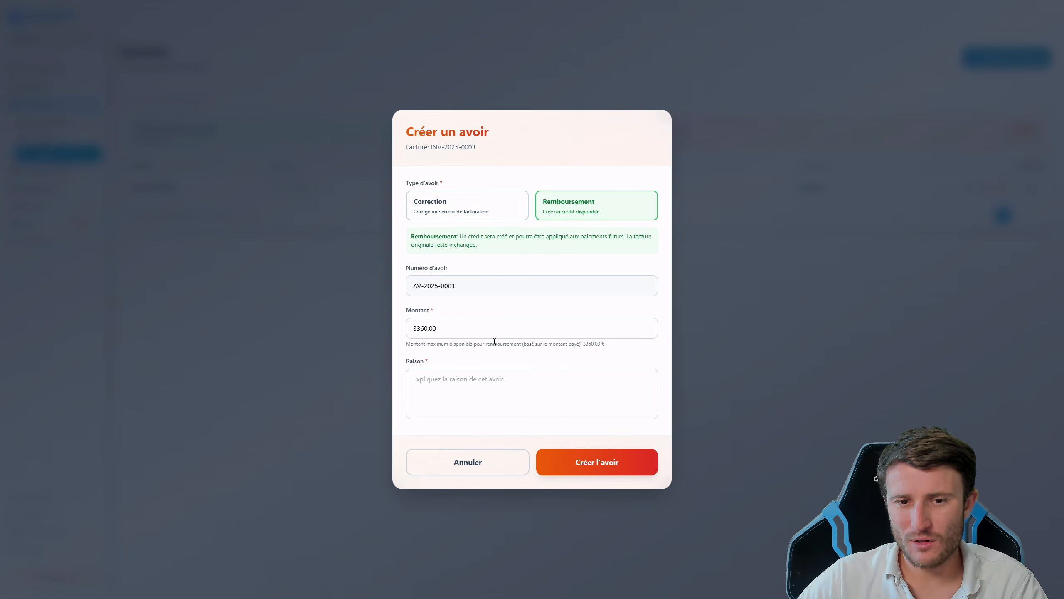
{"action": "left_click", "coordinate": [473, 477]}
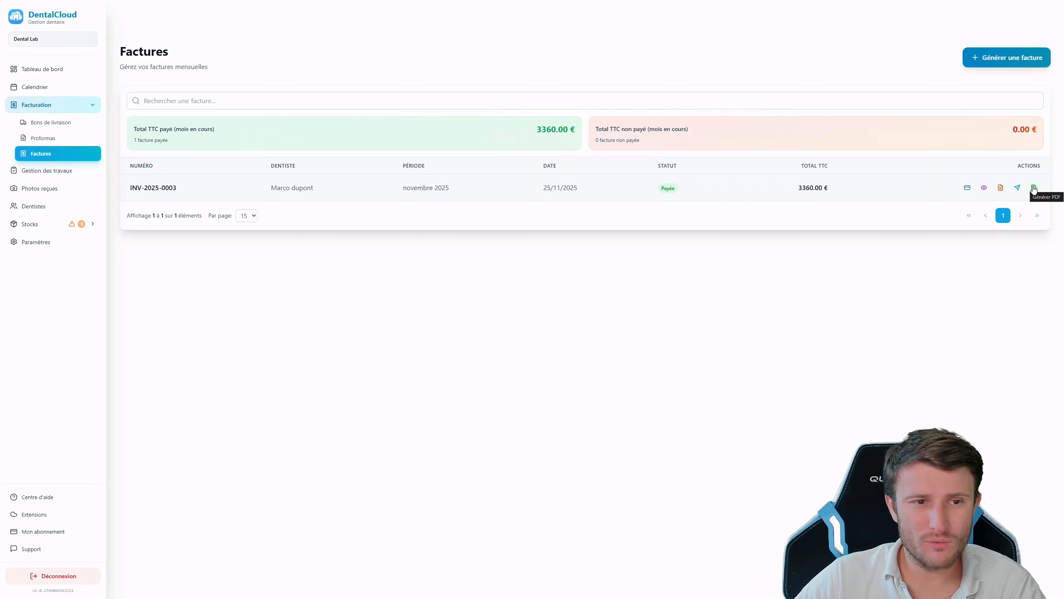
Browse Proformas and Bons de livraison, check the calendar's deliveries for 27 November, then return to the dashboard
{"action": "left_click", "coordinate": [59, 139]}
{"action": "left_click", "coordinate": [61, 125]}
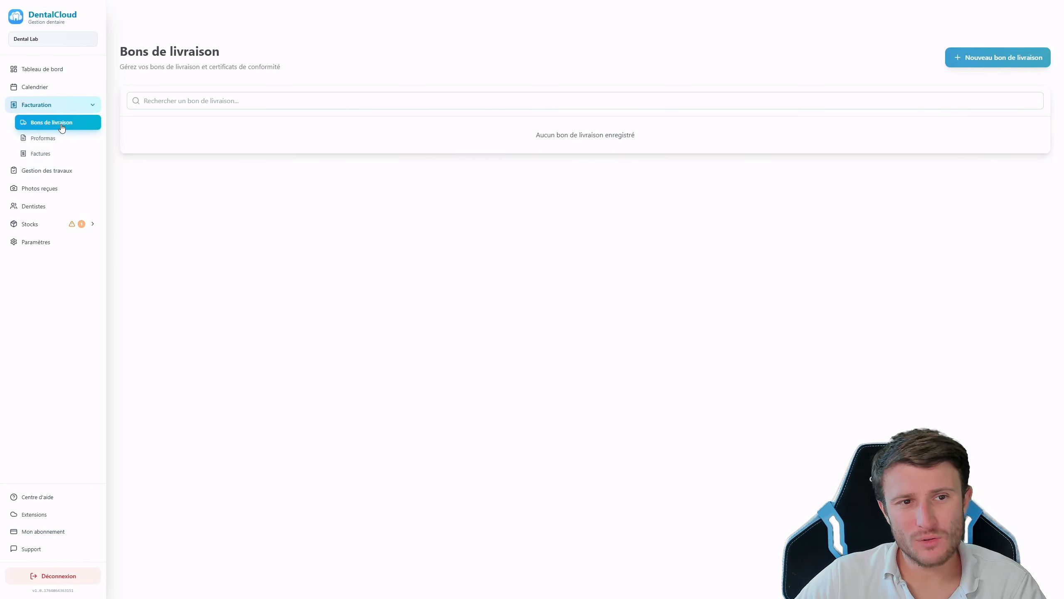
{"action": "left_click", "coordinate": [47, 93]}
{"action": "left_click", "coordinate": [350, 399]}
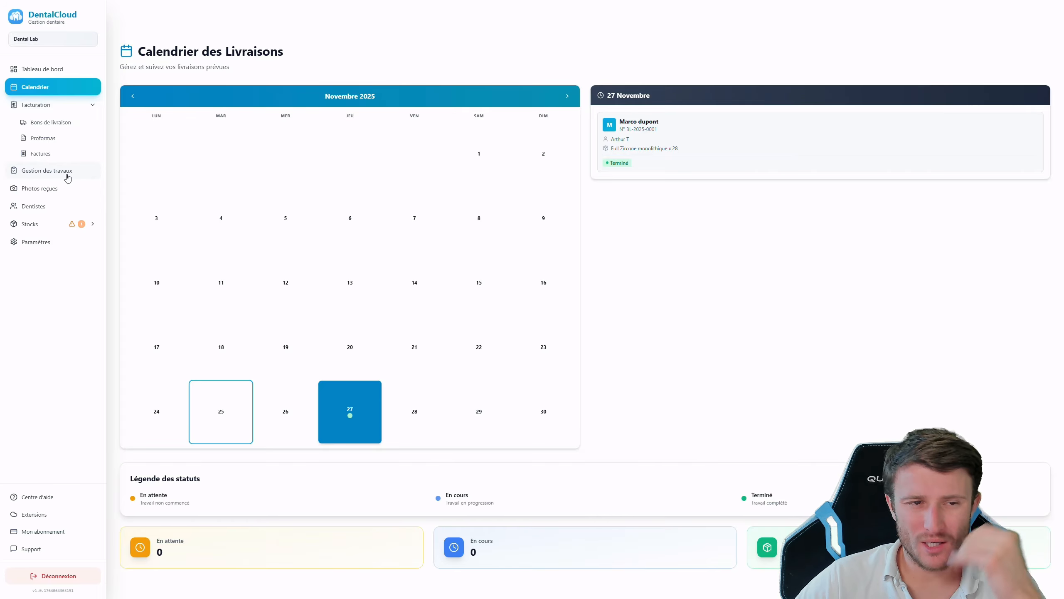
{"action": "left_click", "coordinate": [46, 72]}
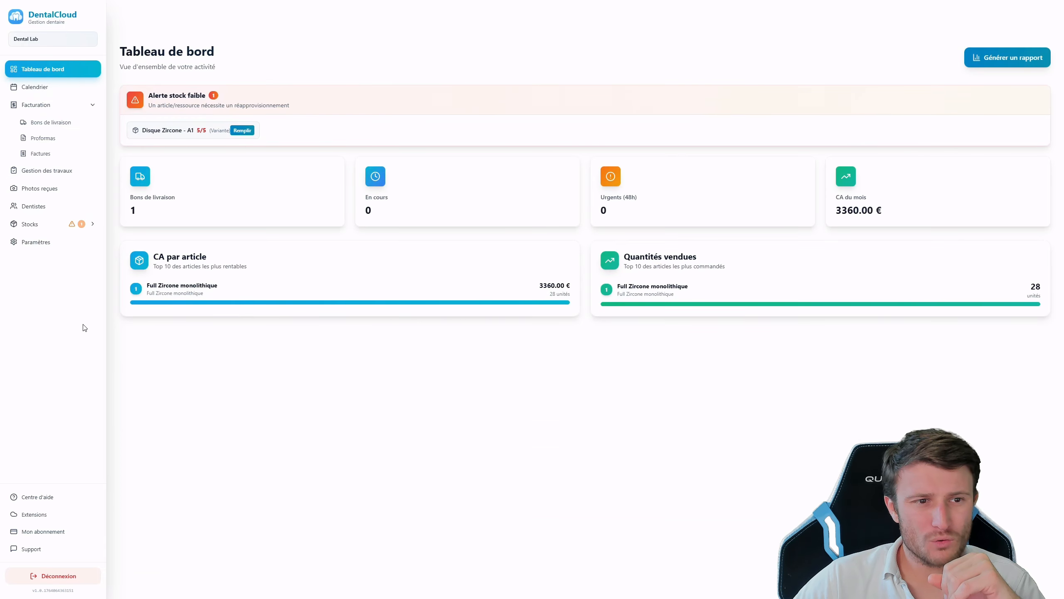
Begin a refill of 3 for Disque Zircone - A1, cancel it, and expand Stocks in the sidebar
{"action": "left_click", "coordinate": [242, 131]}
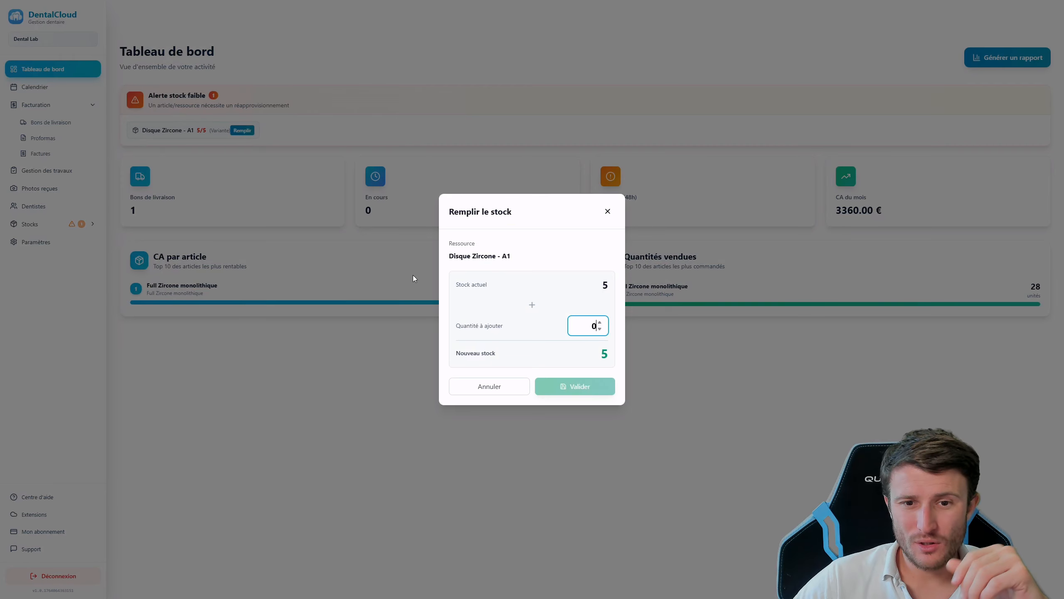
{"action": "left_click", "coordinate": [601, 323]}
{"action": "left_click", "coordinate": [601, 323]}
{"action": "left_click", "coordinate": [601, 322]}
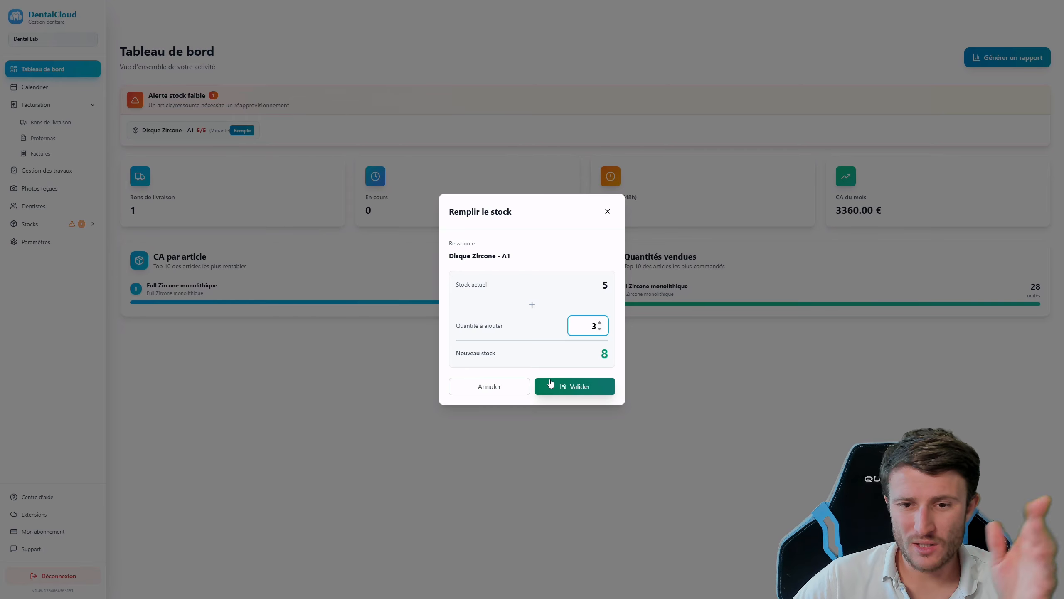
{"action": "left_click_drag", "start_coordinate": [583, 329], "coordinate": [611, 329]}
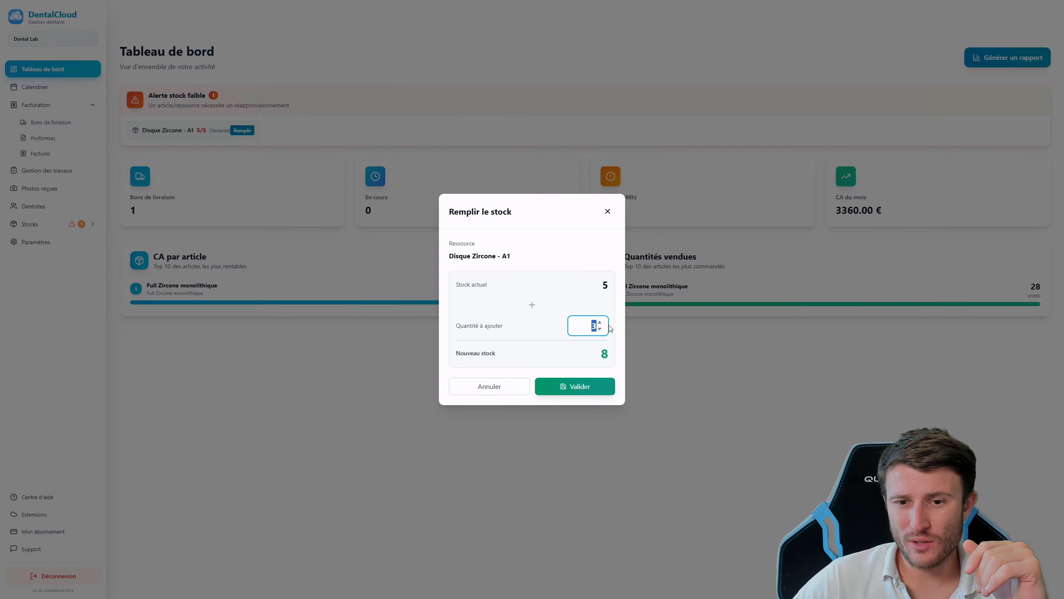
{"action": "left_click", "coordinate": [495, 390]}
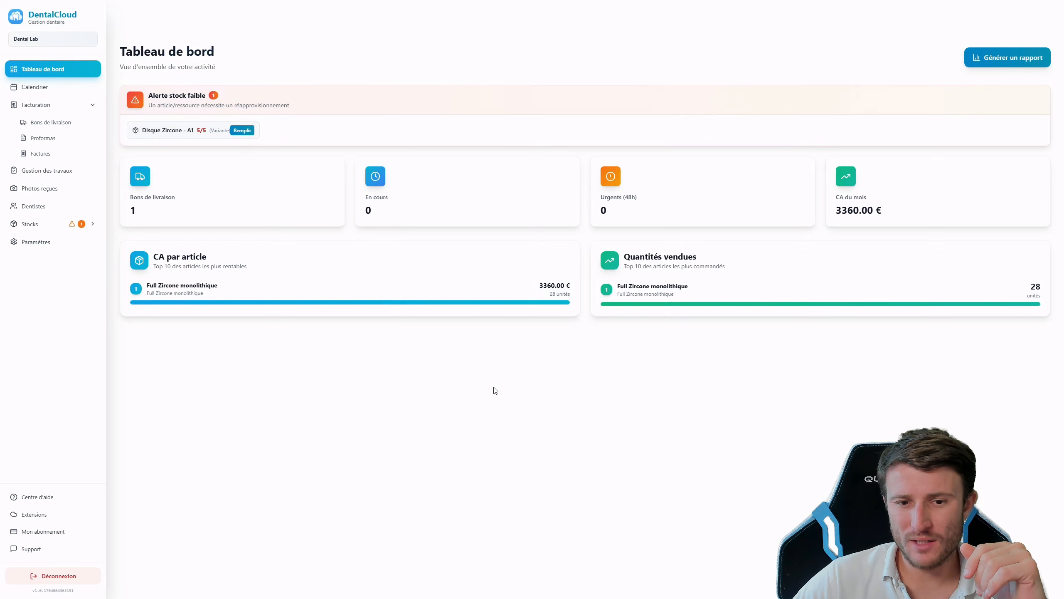
{"action": "left_click", "coordinate": [36, 223]}
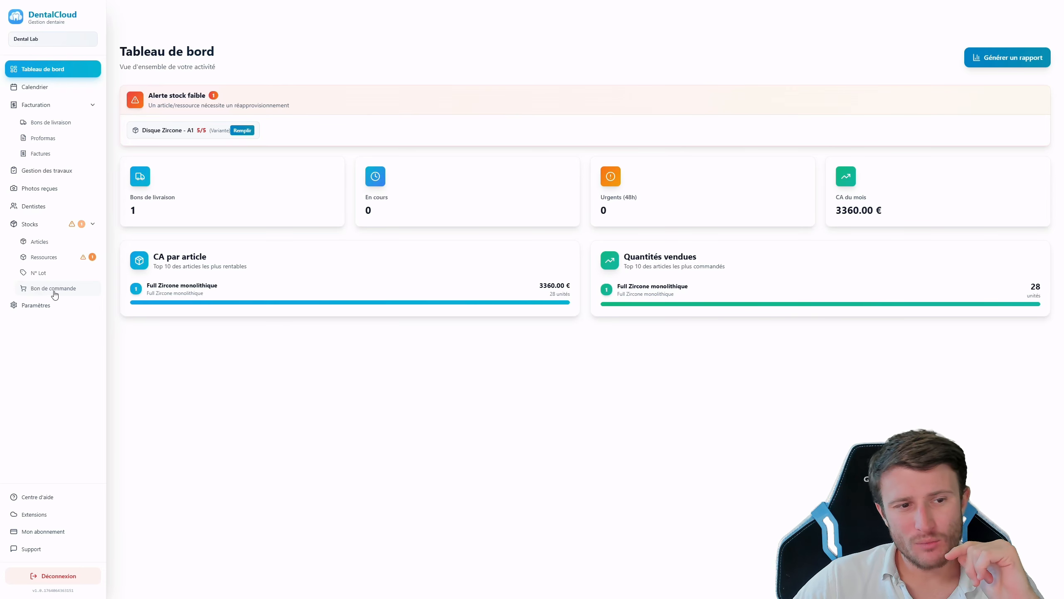
On the Bon de commande page, order 4 units of Disque Zircone - A1 and generate the PDF
{"action": "left_click", "coordinate": [55, 294]}
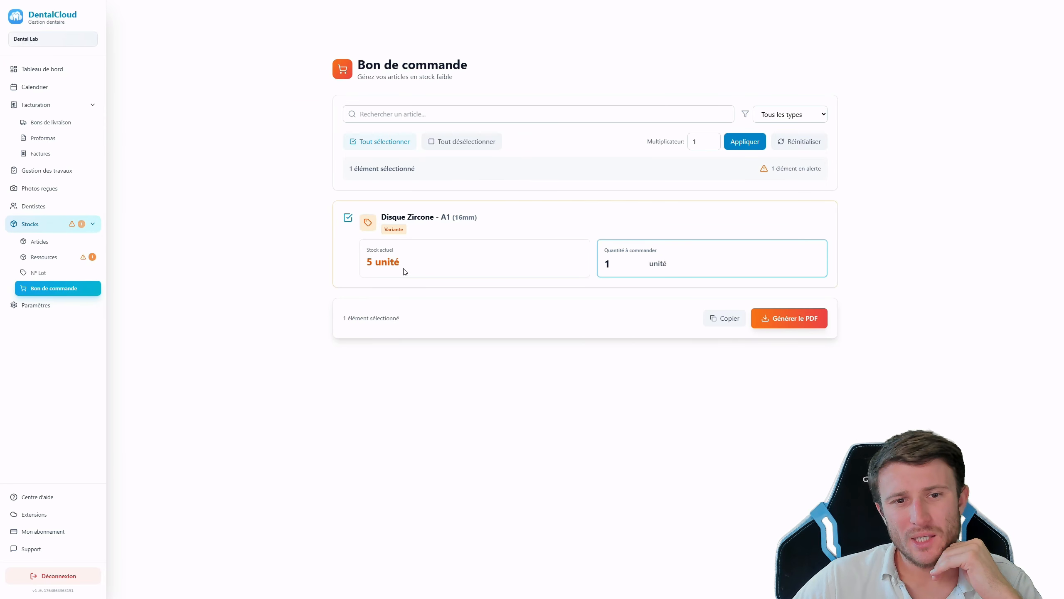
{"action": "left_click_drag", "start_coordinate": [404, 270], "coordinate": [367, 264]}
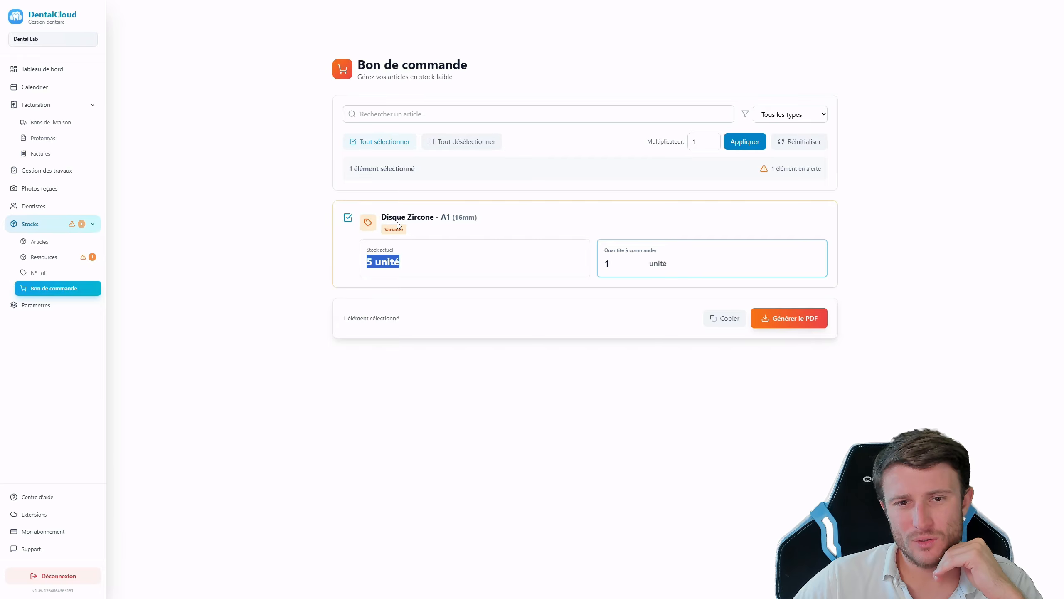
{"action": "left_click", "coordinate": [617, 272]}
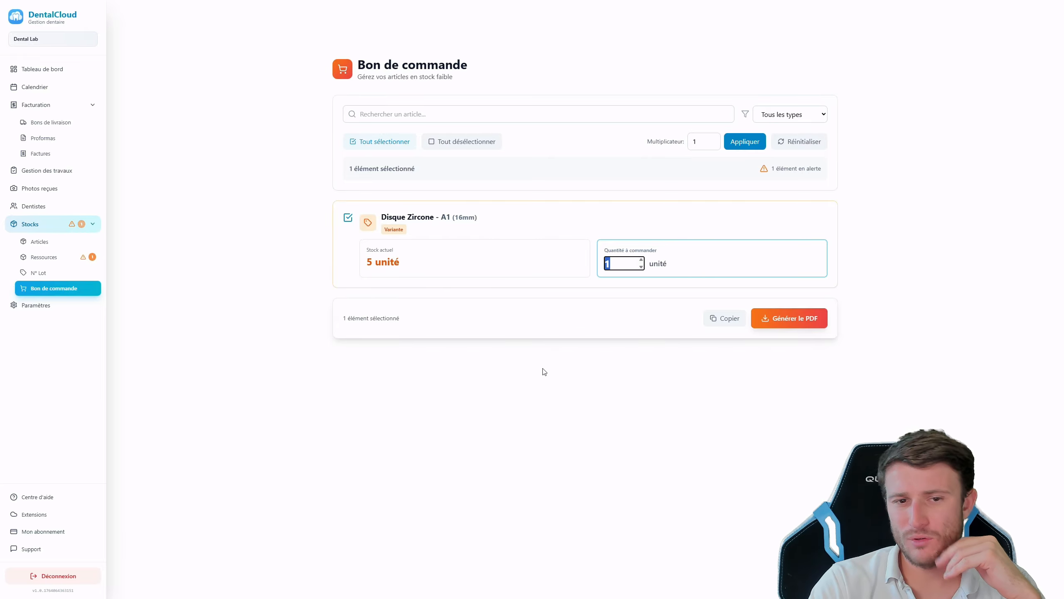
{"action": "type", "text": "4"}
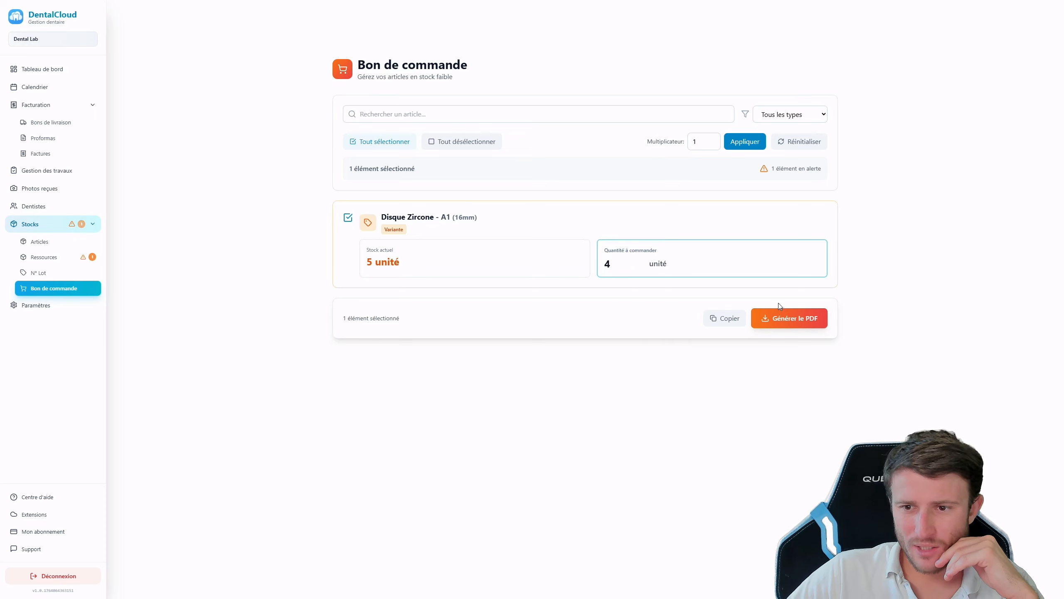
{"action": "left_click", "coordinate": [789, 318]}
{"action": "left_click", "coordinate": [600, 42]}
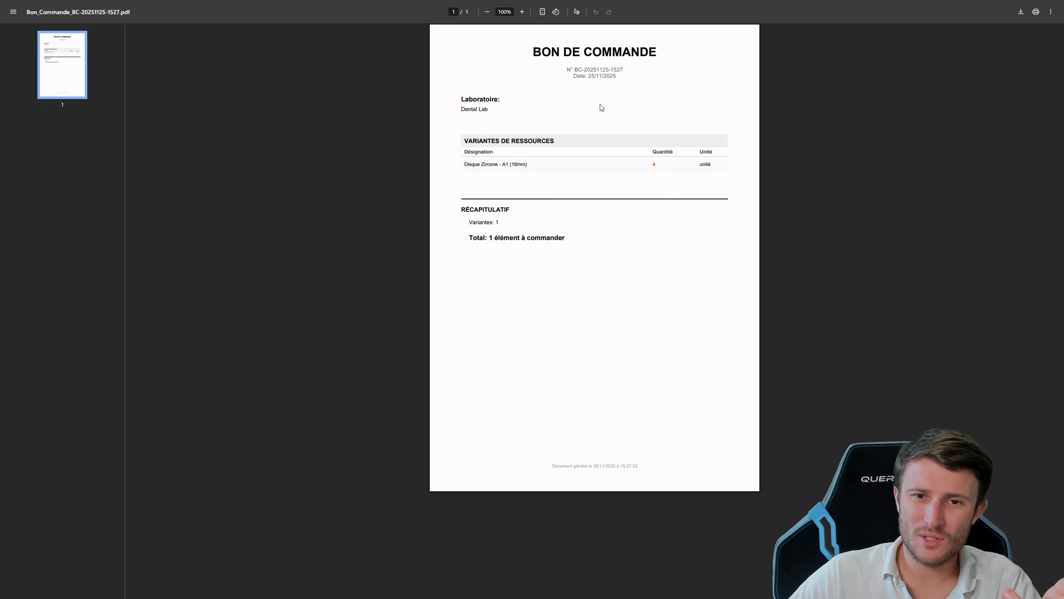
Check the PDF's Disque Zircone - A1 line, the ordered quantity 4 and the Dental Lab name
{"action": "left_click_drag", "start_coordinate": [465, 166], "coordinate": [521, 167]}
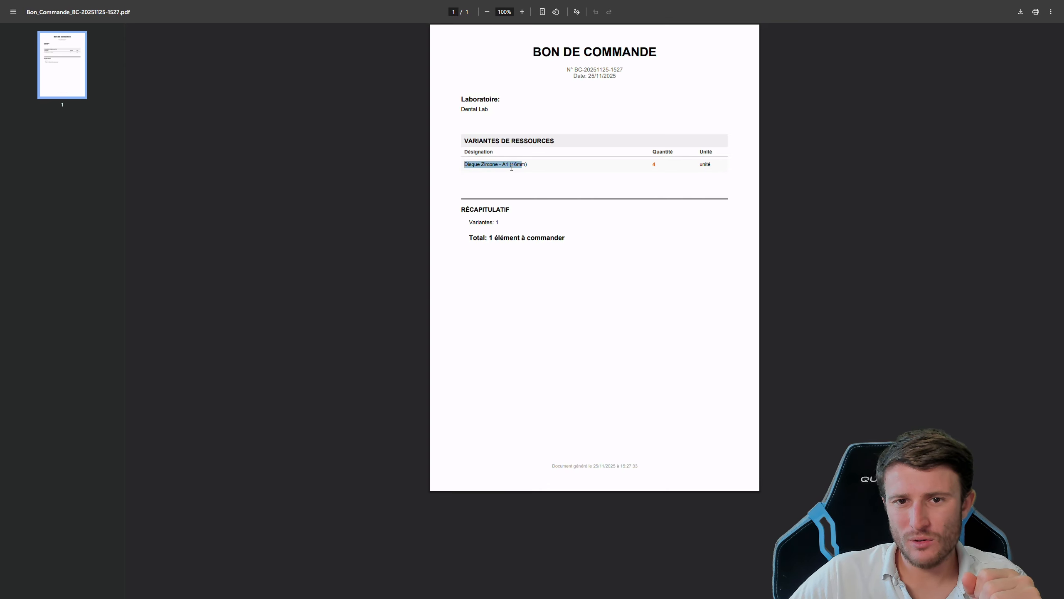
{"action": "left_click_drag", "start_coordinate": [650, 164], "coordinate": [665, 167]}
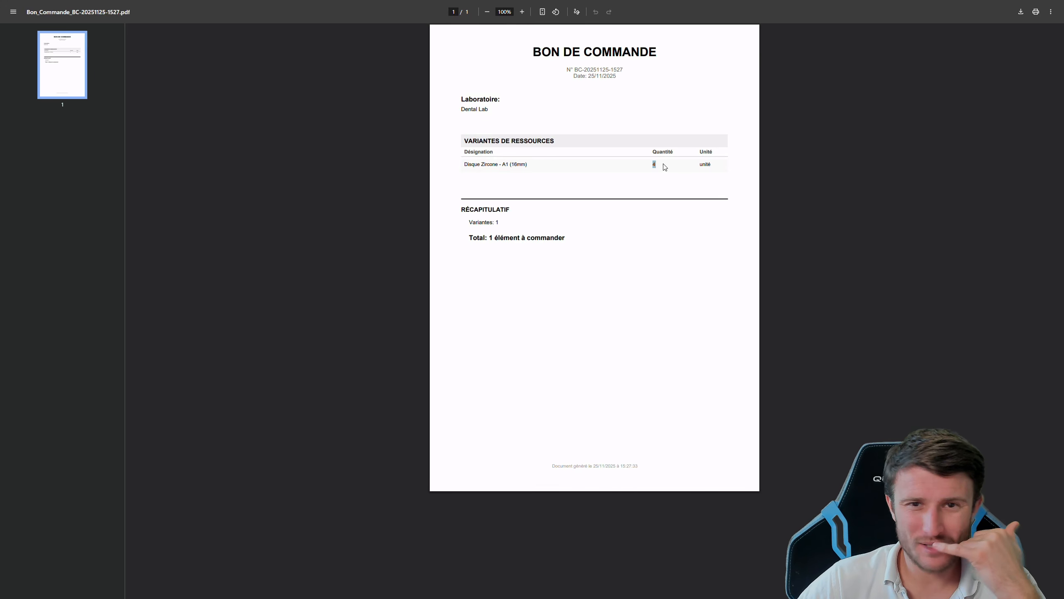
{"action": "left_click", "coordinate": [506, 112]}
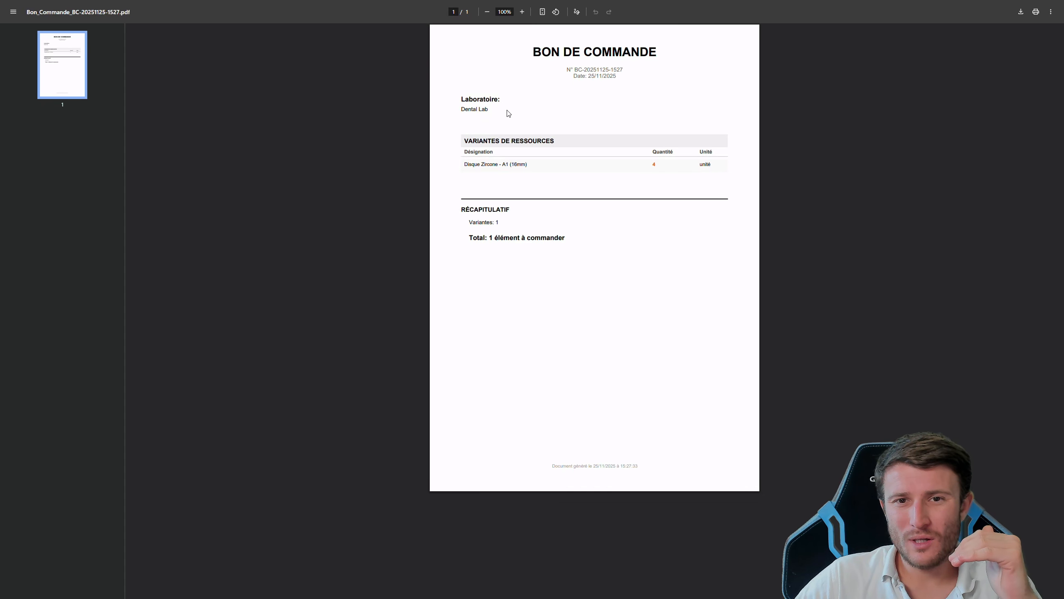
{"action": "left_click_drag", "start_coordinate": [468, 110], "coordinate": [500, 115]}
{"action": "left_click", "coordinate": [488, 109]}
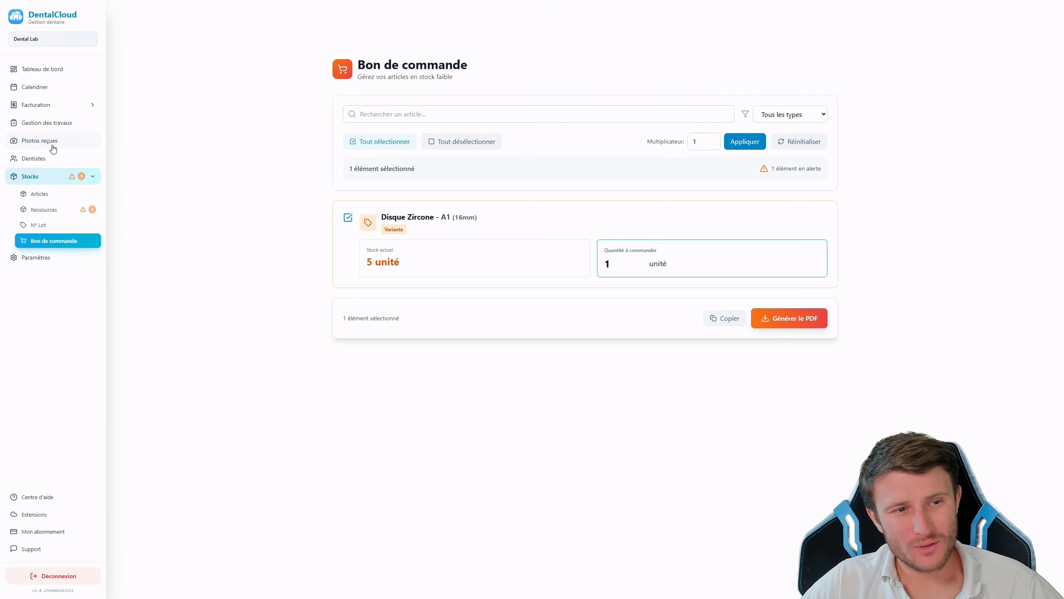
Go to the Photos reçues page to see photos received from dentists
{"action": "left_click", "coordinate": [36, 146]}
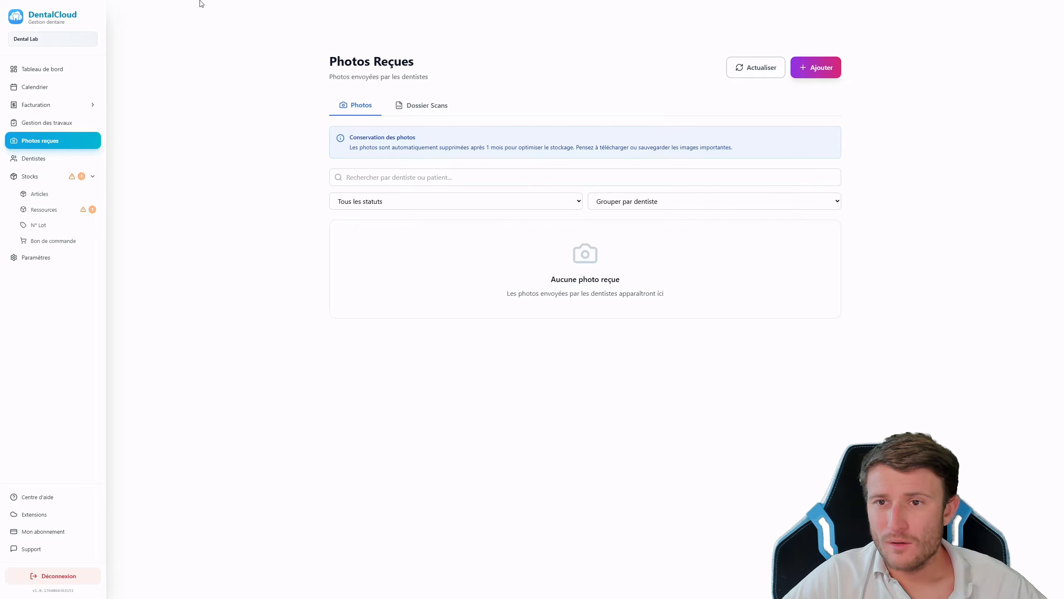
Refresh the received photos and view the newly arrived patient photo full screen
{"action": "left_click", "coordinate": [755, 71]}
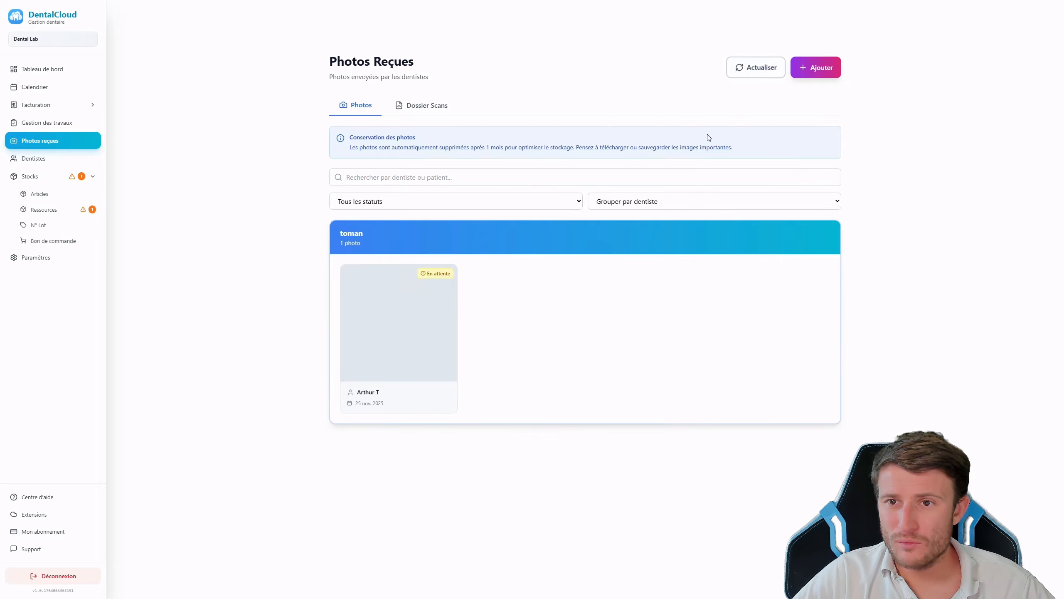
{"action": "left_click", "coordinate": [408, 345]}
{"action": "left_click", "coordinate": [534, 236]}
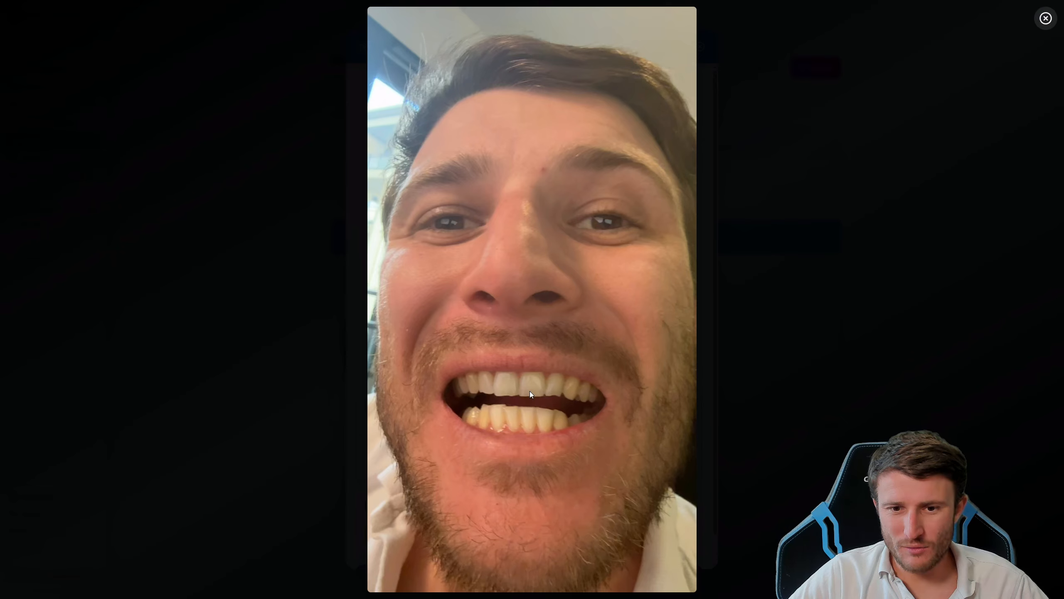
{"action": "left_click", "coordinate": [1045, 18]}
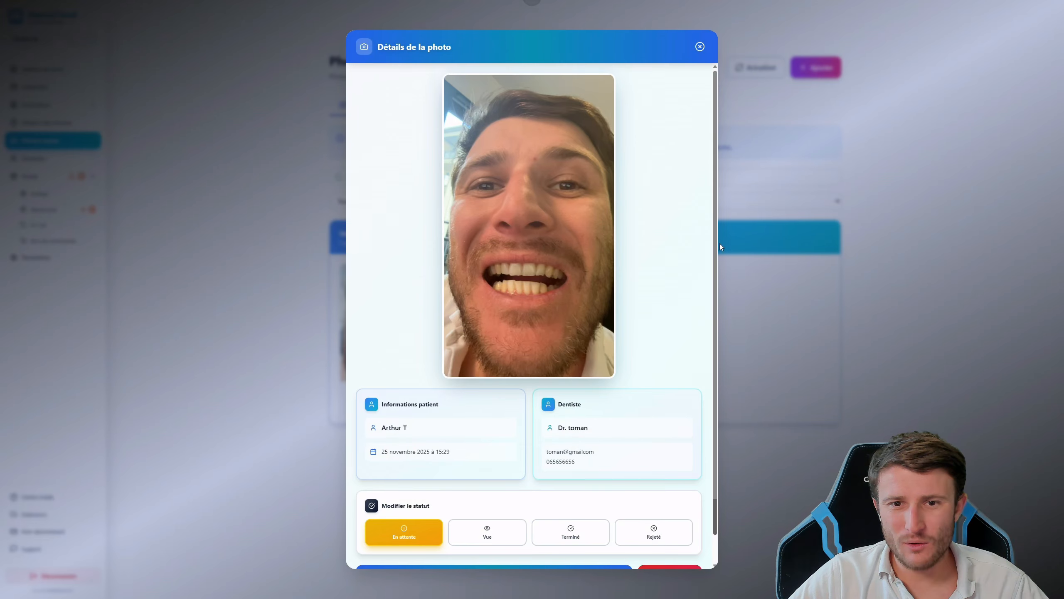
{"action": "scroll", "coordinate": [538, 471], "scroll_direction": "down", "scroll_amount": 1}
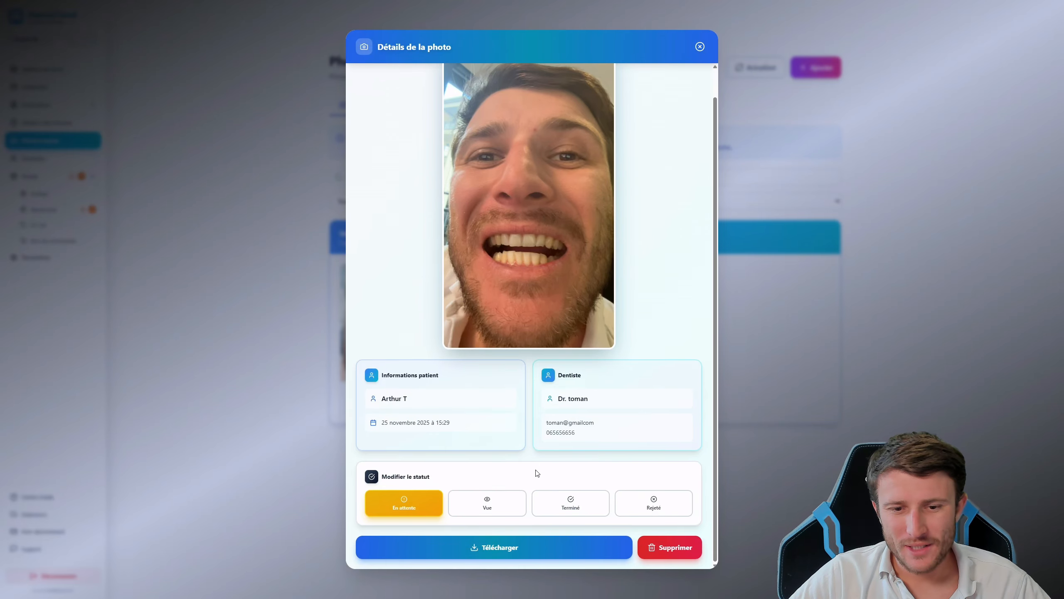
Try the viewed, finished and rejected statuses on the photo, leaving it on Vue
{"action": "left_click", "coordinate": [482, 510]}
{"action": "left_click", "coordinate": [552, 512]}
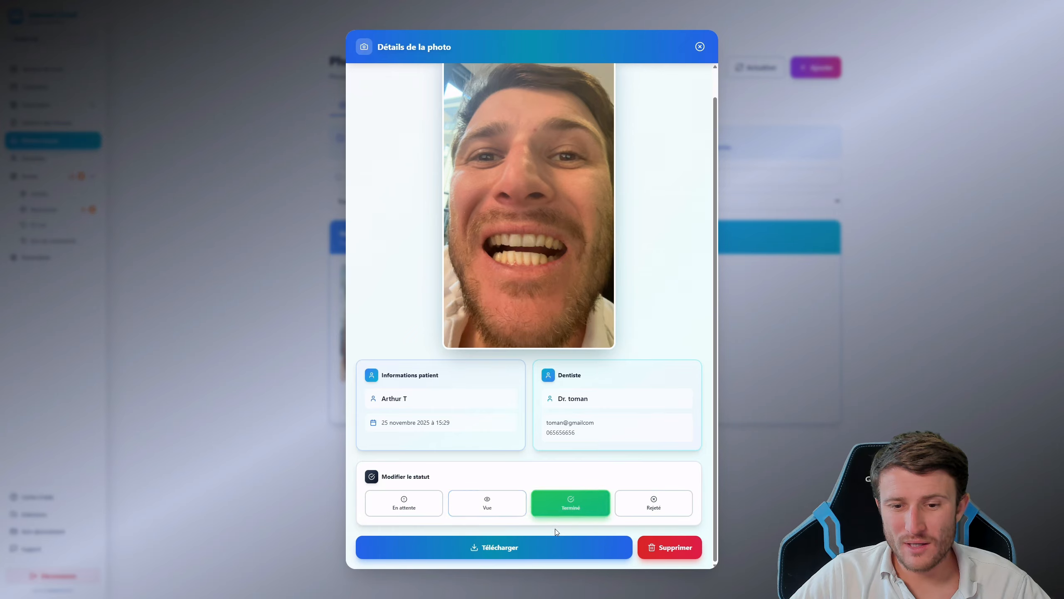
{"action": "left_click", "coordinate": [652, 506]}
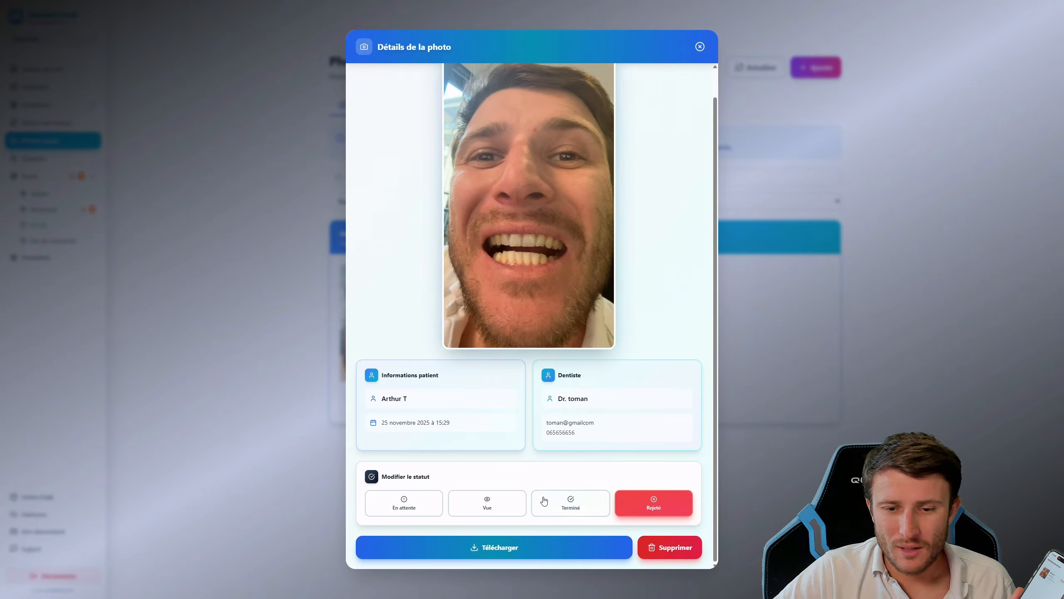
{"action": "left_click", "coordinate": [557, 504]}
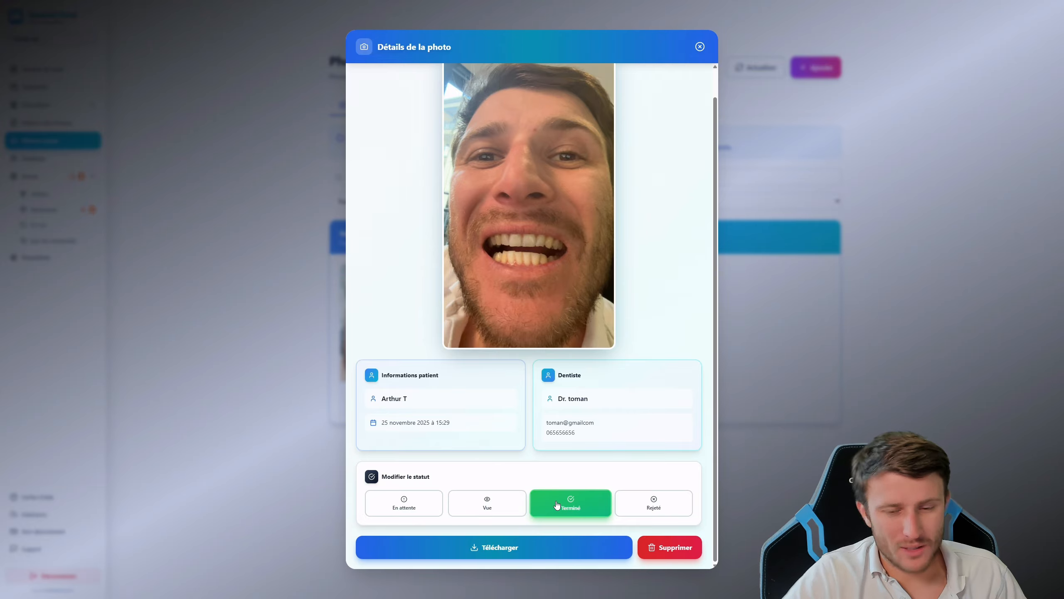
{"action": "left_click", "coordinate": [502, 499]}
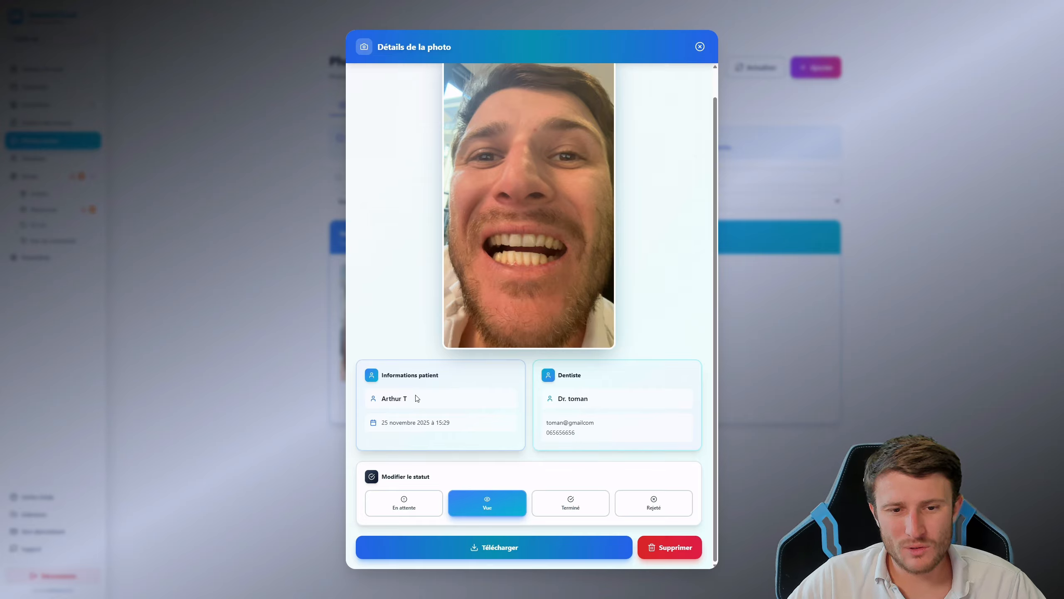
{"action": "left_click", "coordinate": [700, 47]}
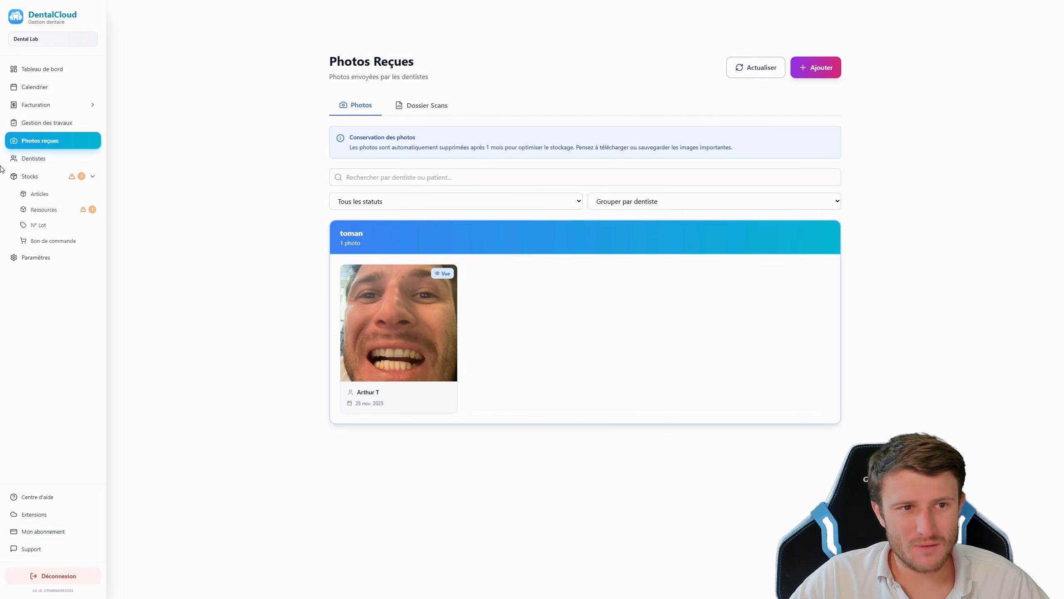
Navigate through the Facturation section to the empty Bons de livraison list
{"action": "left_click", "coordinate": [34, 123]}
{"action": "left_click", "coordinate": [40, 106]}
{"action": "left_click", "coordinate": [41, 123]}
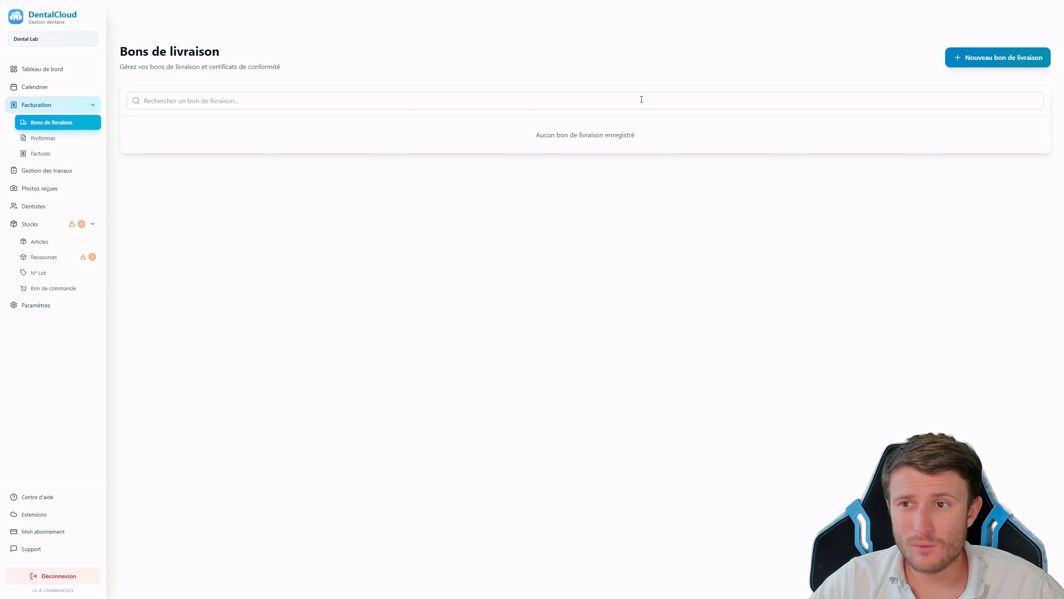
Switch to Photos reçues and back to Bons de livraison so DENT-000001 shows as pending
{"action": "left_click", "coordinate": [40, 188]}
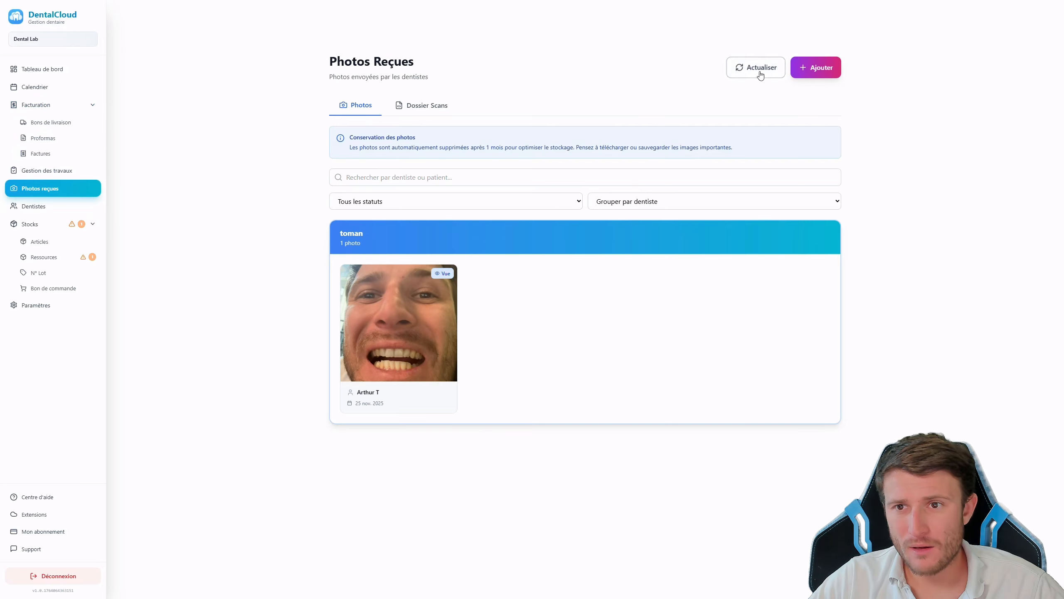
{"action": "left_click", "coordinate": [33, 122]}
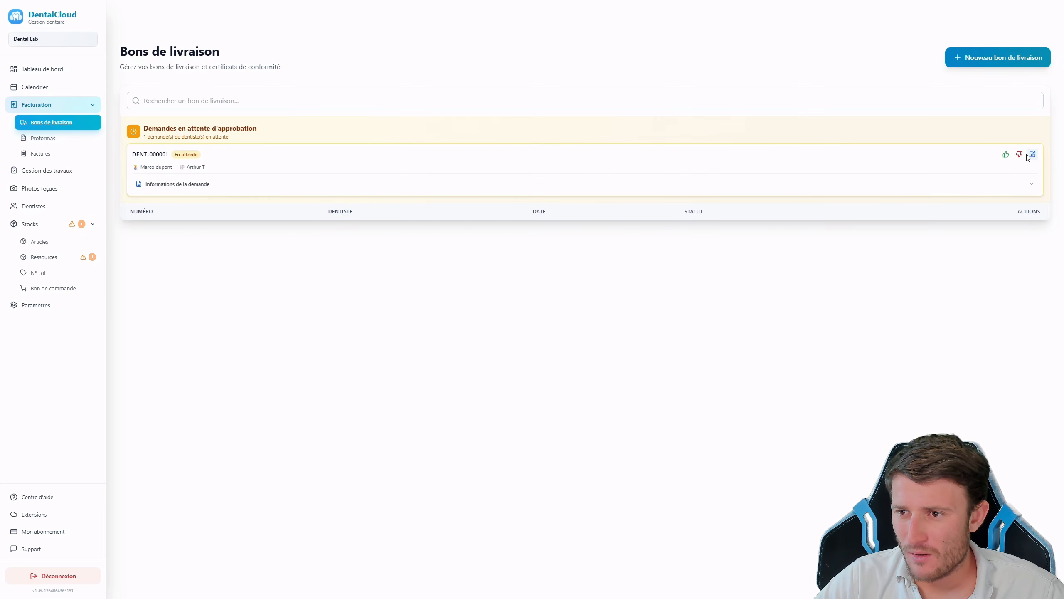
Open request DENT-000001 for editing and review its Full zircone description, tooth 11 and shade A2
{"action": "left_click", "coordinate": [1032, 154]}
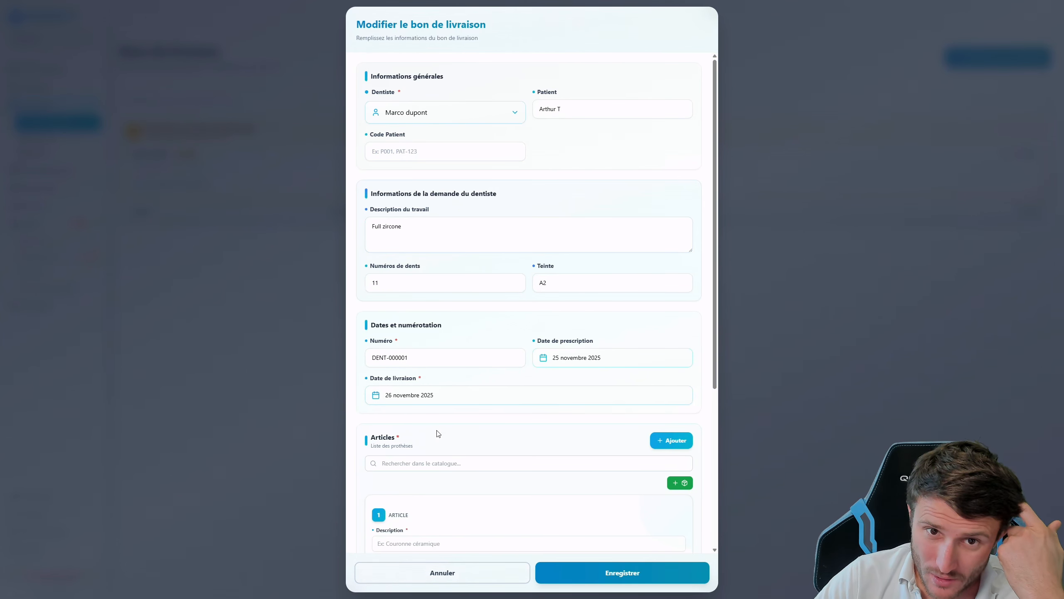
{"action": "scroll", "coordinate": [419, 239], "scroll_direction": "down", "scroll_amount": 2}
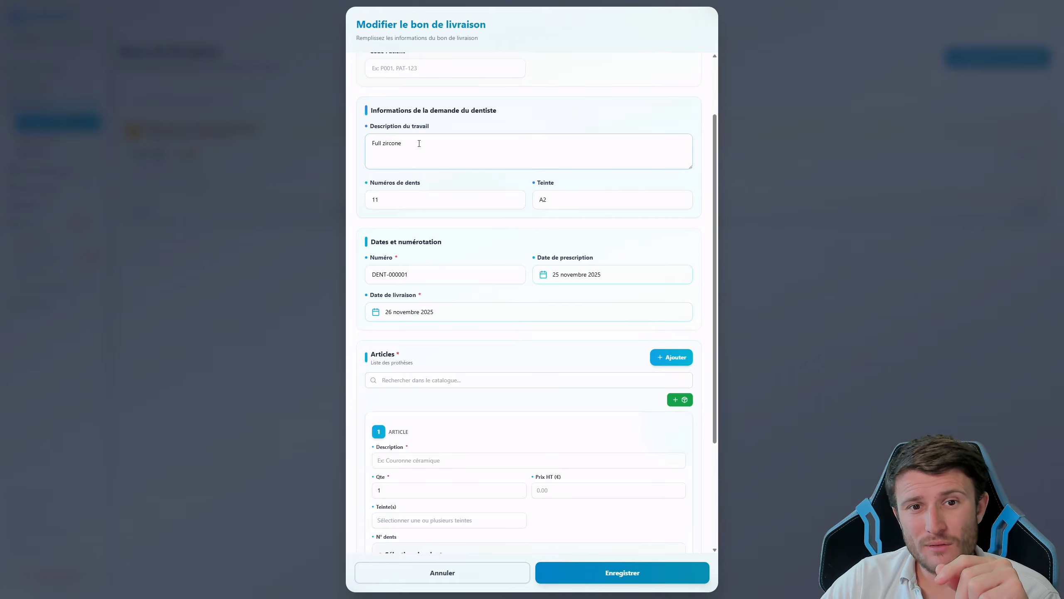
{"action": "left_click_drag", "start_coordinate": [418, 144], "coordinate": [371, 146]}
{"action": "left_click_drag", "start_coordinate": [418, 197], "coordinate": [365, 199]}
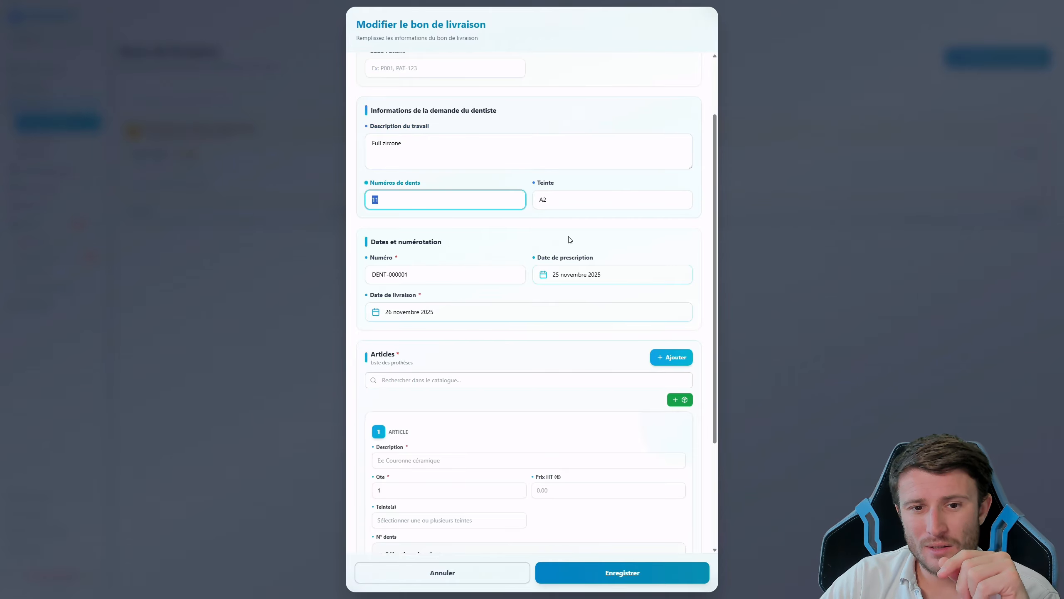
{"action": "left_click_drag", "start_coordinate": [622, 199], "coordinate": [516, 203]}
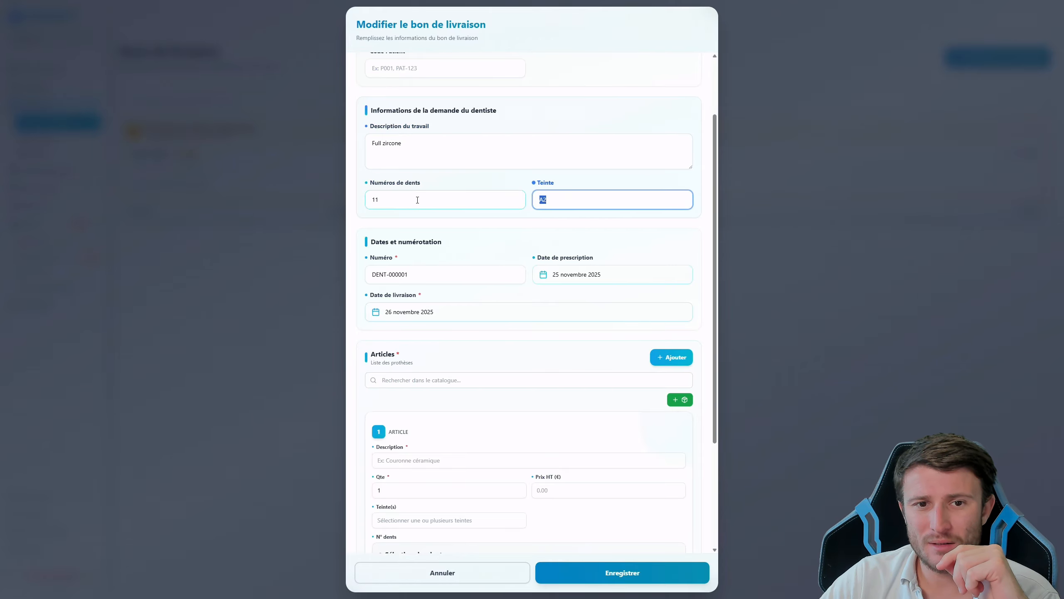
{"action": "left_click_drag", "start_coordinate": [417, 200], "coordinate": [303, 232]}
{"action": "scroll", "coordinate": [425, 368], "scroll_direction": "down", "scroll_amount": 2}
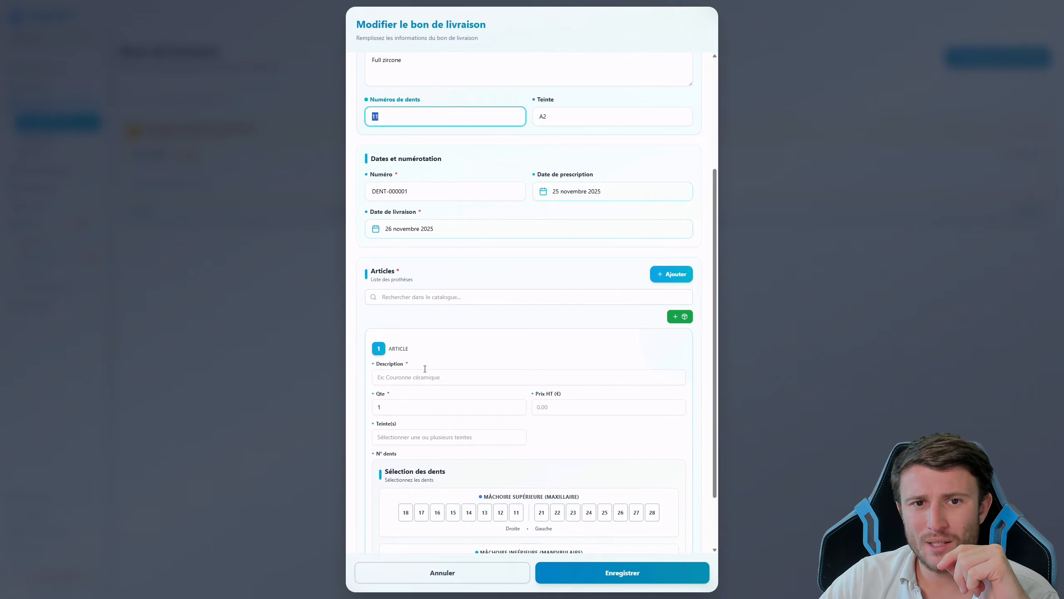
{"action": "scroll", "coordinate": [425, 369], "scroll_direction": "up", "scroll_amount": 1}
{"action": "left_click_drag", "start_coordinate": [419, 103], "coordinate": [349, 112]}
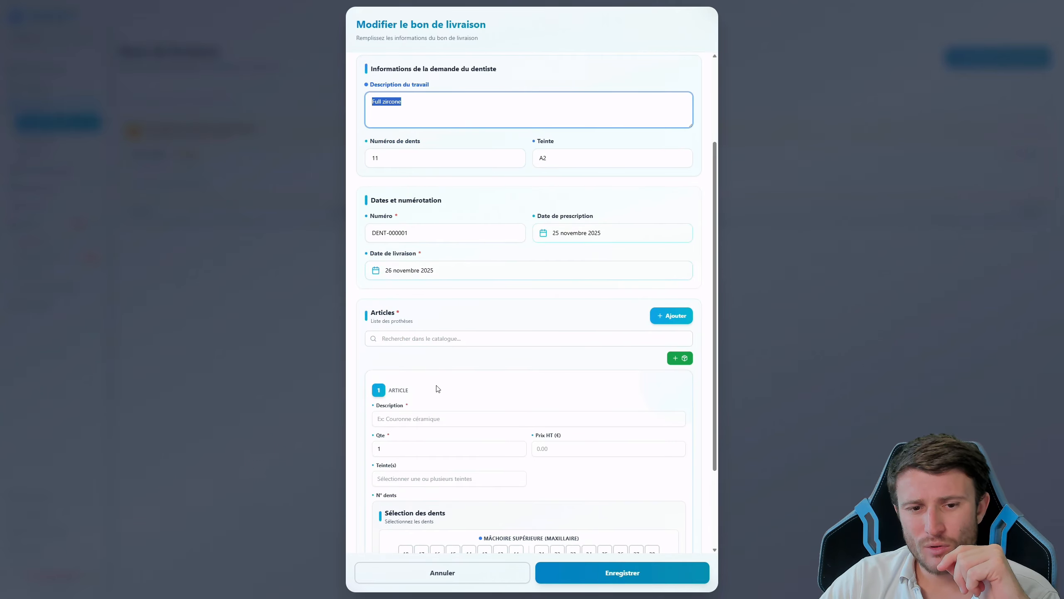
Add the Full Zircone monolithique catalogue article and remove the empty first article
{"action": "left_click", "coordinate": [434, 341]}
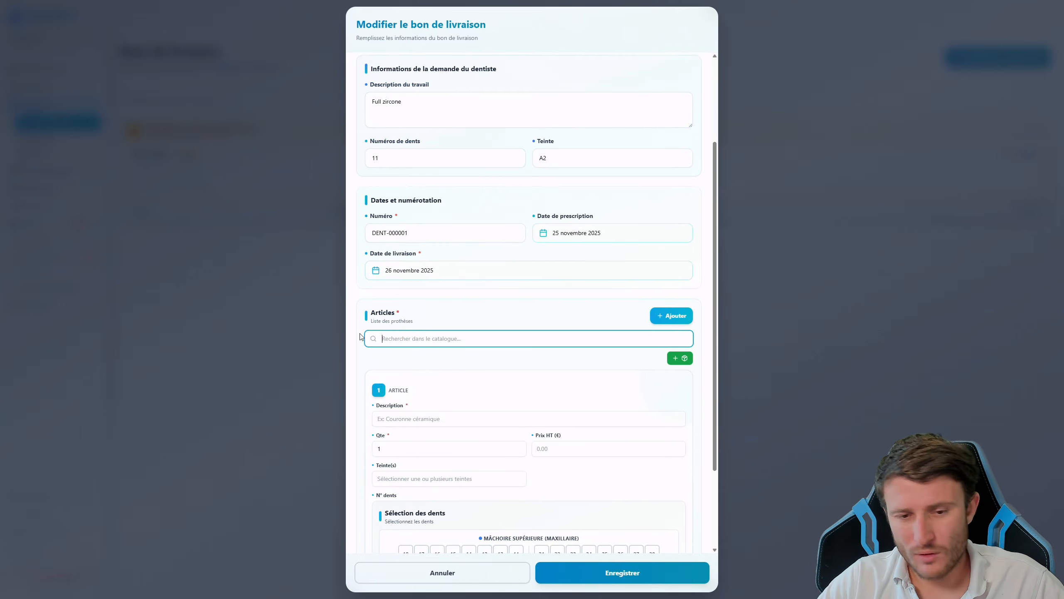
{"action": "scroll", "coordinate": [435, 380], "scroll_direction": "down", "scroll_amount": 2}
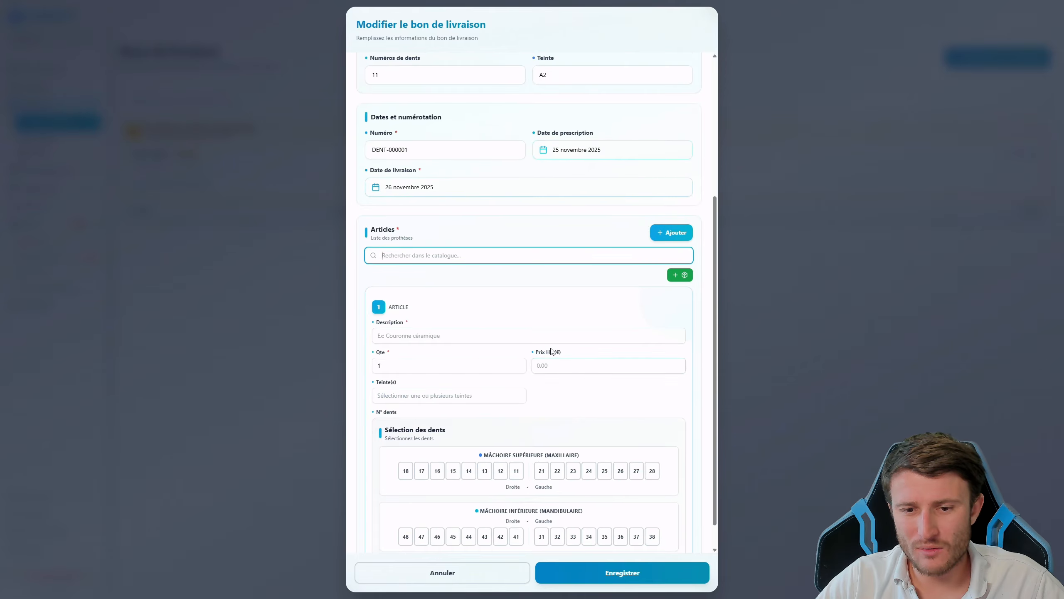
{"action": "type", "text": "f"}
{"action": "left_click", "coordinate": [423, 276]}
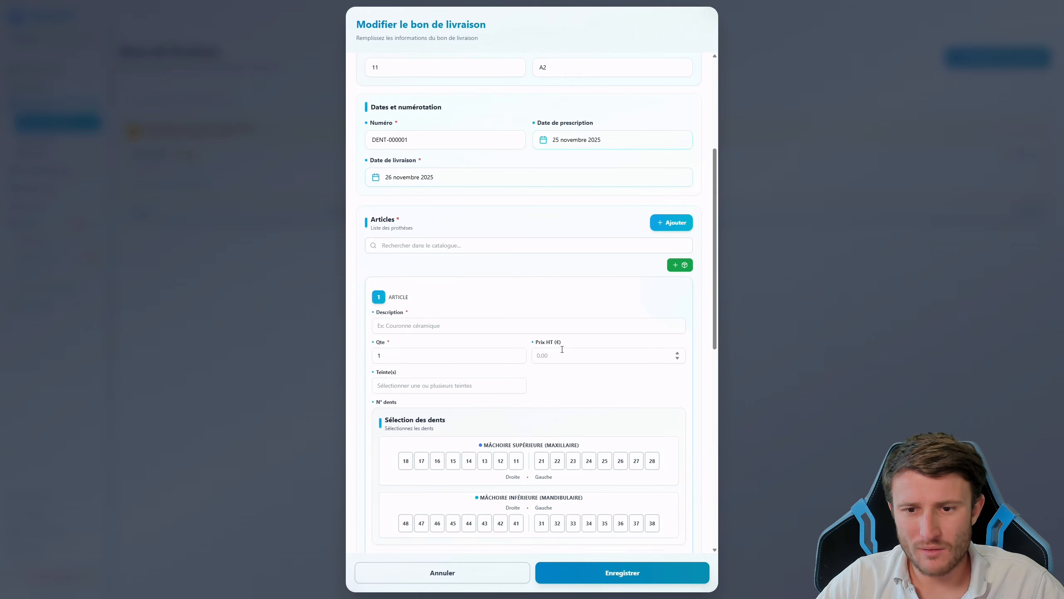
{"action": "scroll", "coordinate": [587, 378], "scroll_direction": "down", "scroll_amount": 4}
{"action": "left_click", "coordinate": [653, 408]}
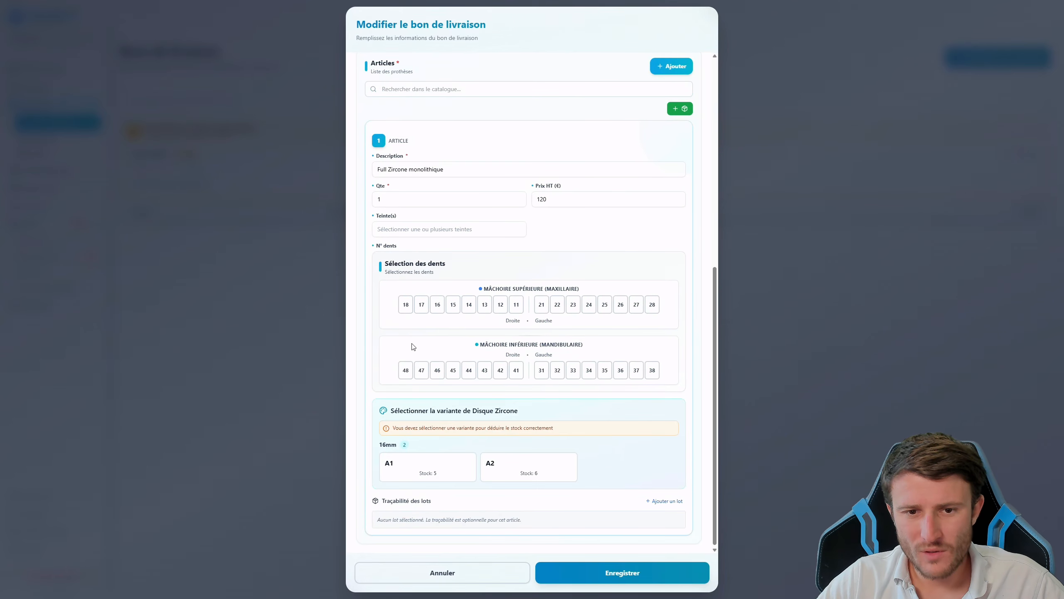
{"action": "scroll", "coordinate": [421, 361], "scroll_direction": "up", "scroll_amount": 3}
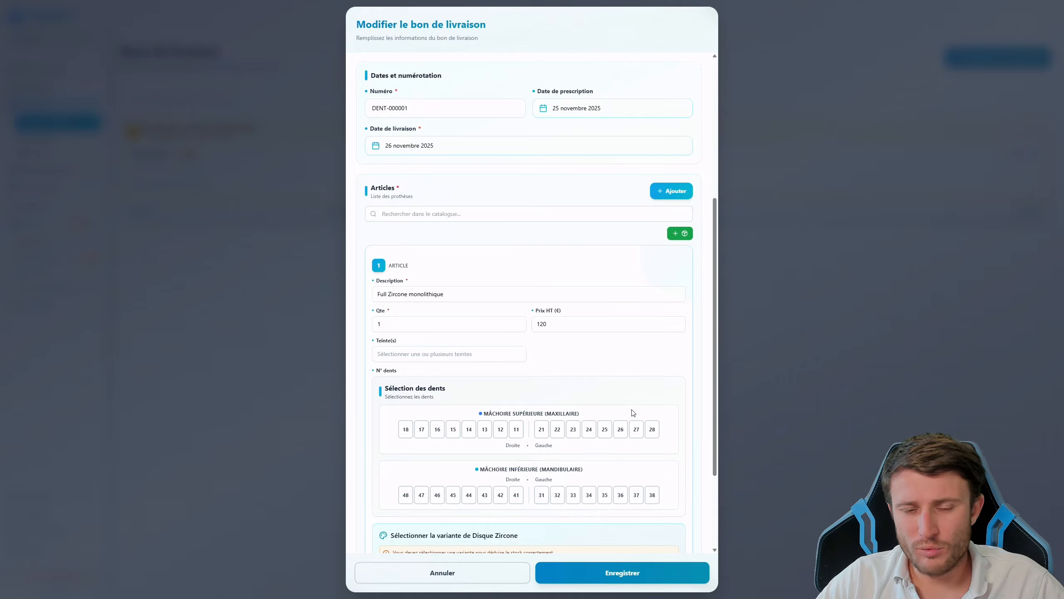
Mark tooth 11, choose the A2 Disque Zircone variant with shade A2, and add a lot traceability row
{"action": "left_click", "coordinate": [516, 429]}
{"action": "scroll", "coordinate": [587, 369], "scroll_direction": "up", "scroll_amount": 5}
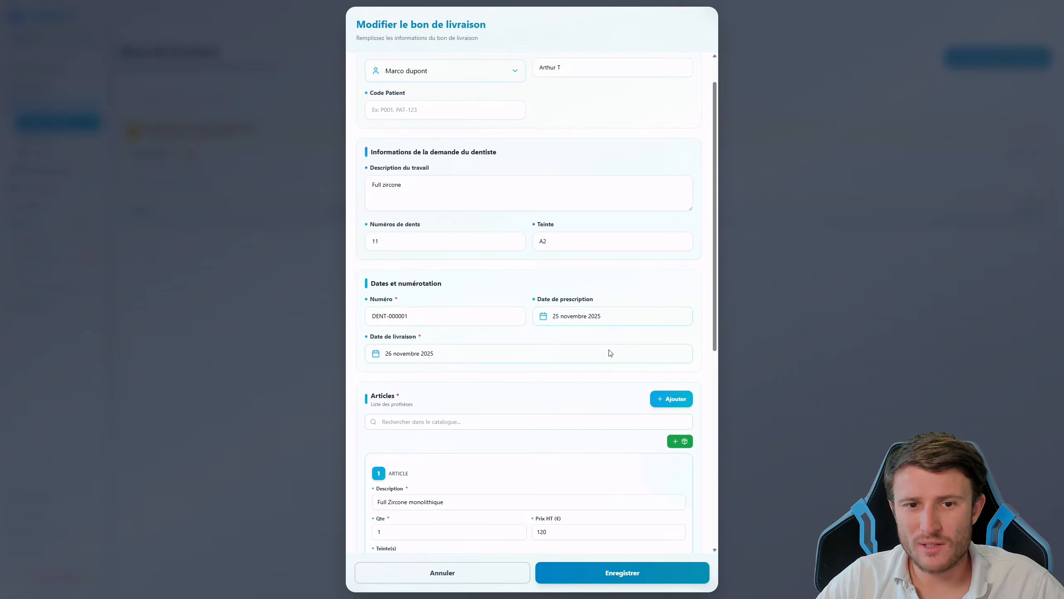
{"action": "scroll", "coordinate": [606, 362], "scroll_direction": "down", "scroll_amount": 8}
{"action": "scroll", "coordinate": [440, 445], "scroll_direction": "down", "scroll_amount": 2}
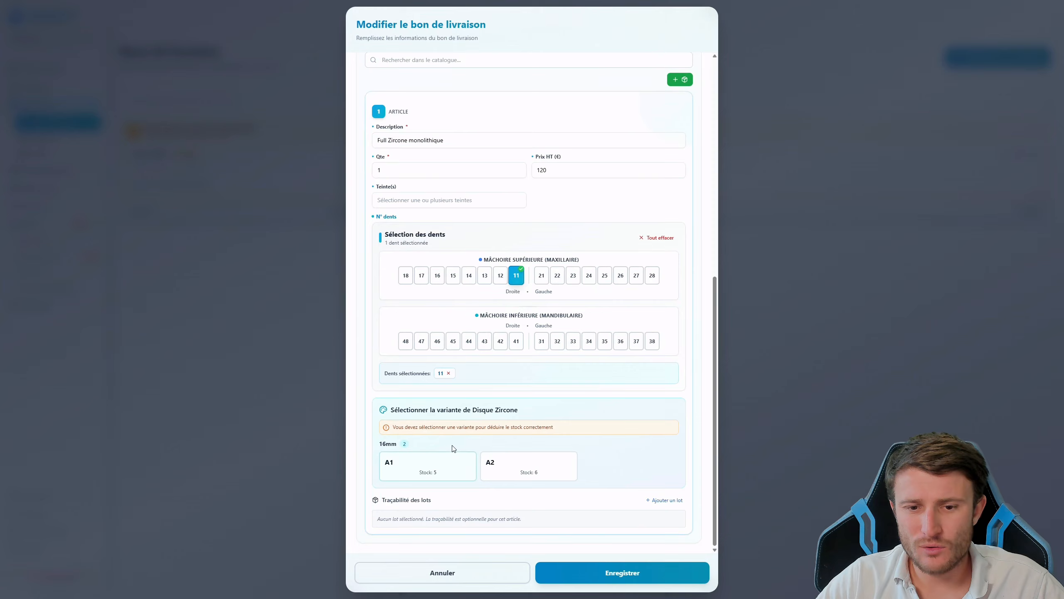
{"action": "left_click", "coordinate": [499, 467]}
{"action": "left_click", "coordinate": [415, 220]}
{"action": "left_click", "coordinate": [439, 265]}
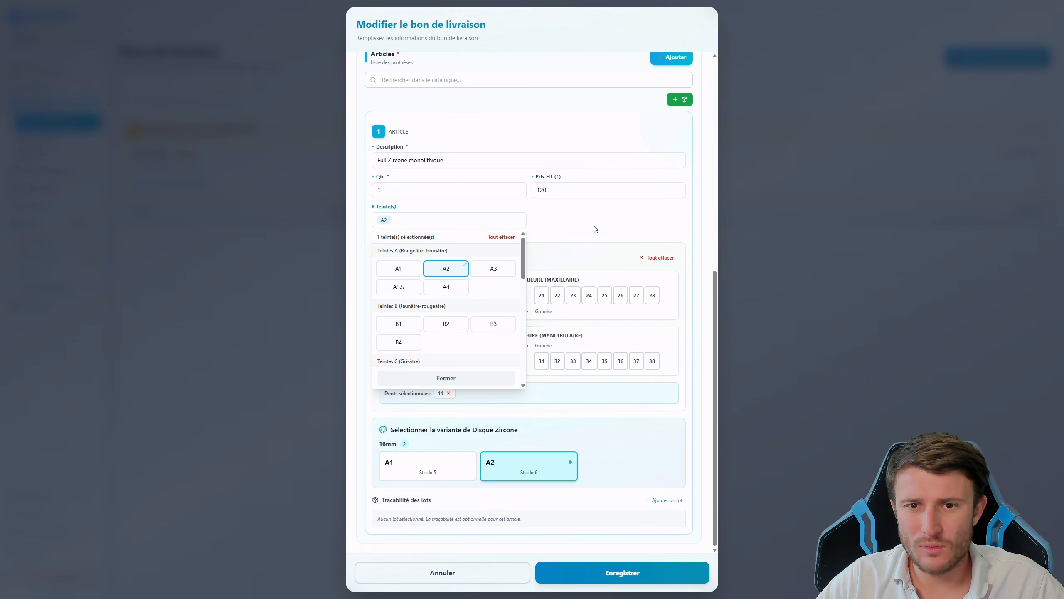
{"action": "left_click", "coordinate": [498, 220]}
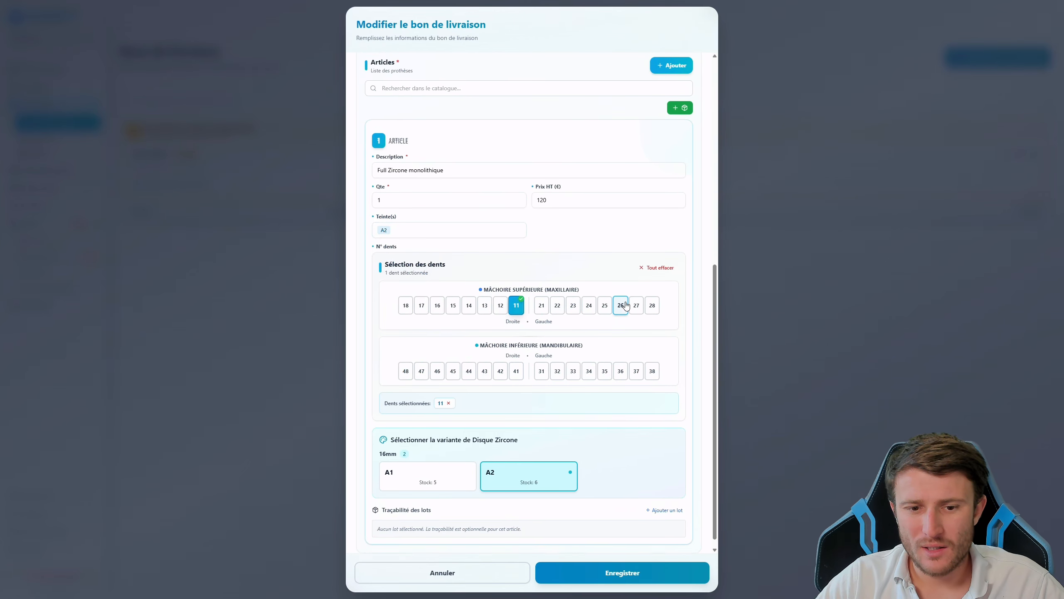
{"action": "scroll", "coordinate": [624, 304], "scroll_direction": "up", "scroll_amount": 2}
{"action": "scroll", "coordinate": [617, 432], "scroll_direction": "down", "scroll_amount": 2}
{"action": "left_click", "coordinate": [665, 499]}
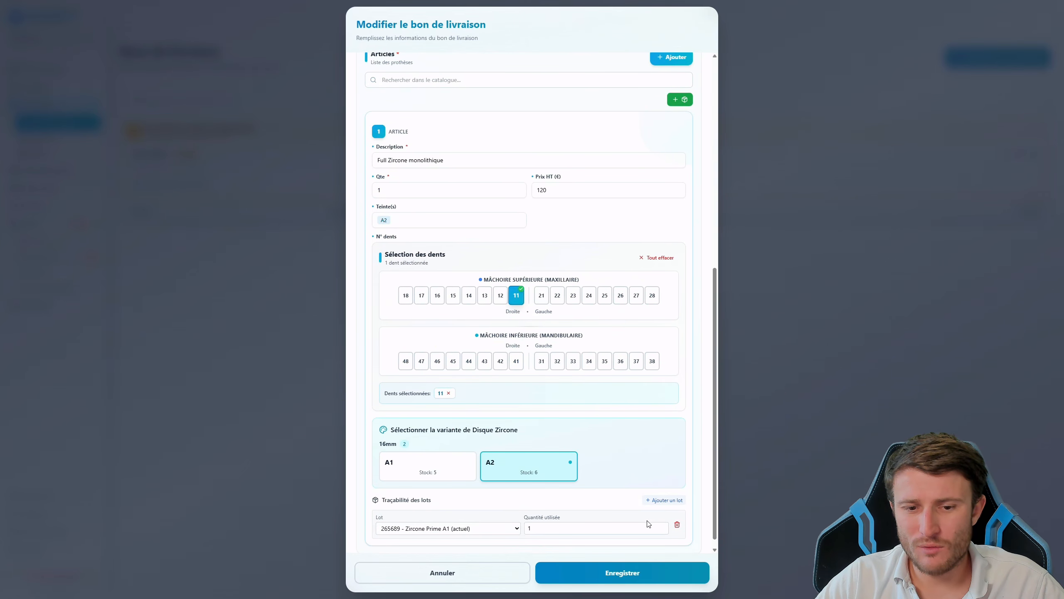
{"action": "scroll", "coordinate": [461, 520], "scroll_direction": "down", "scroll_amount": 1}
Save the edited request DENT-000001 and approve it, creating delivery note BL-2025-0002 dated 26/11/2025
{"action": "left_click", "coordinate": [609, 578]}
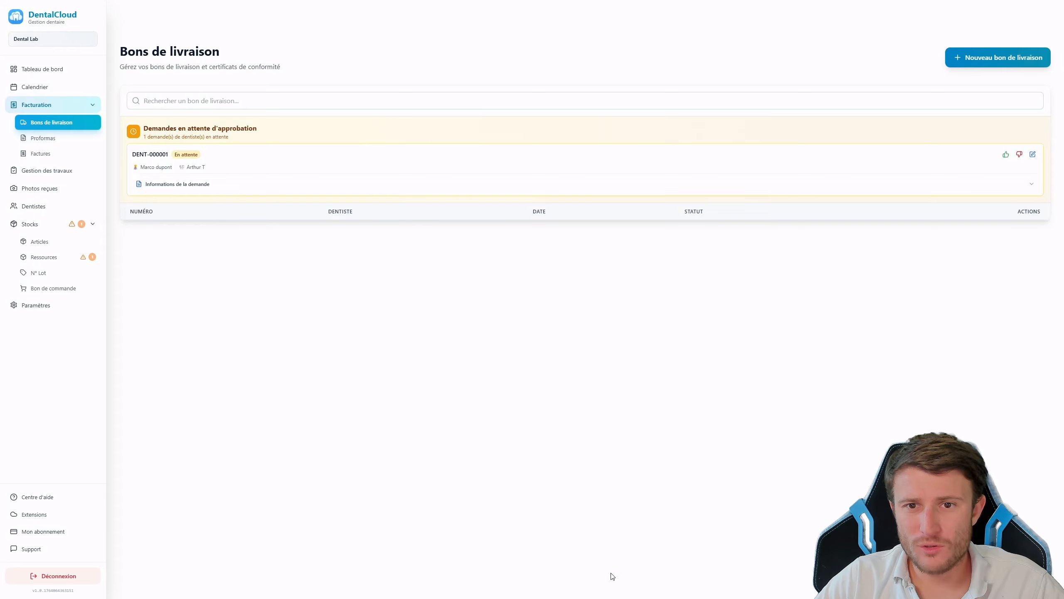
{"action": "left_click", "coordinate": [1007, 156]}
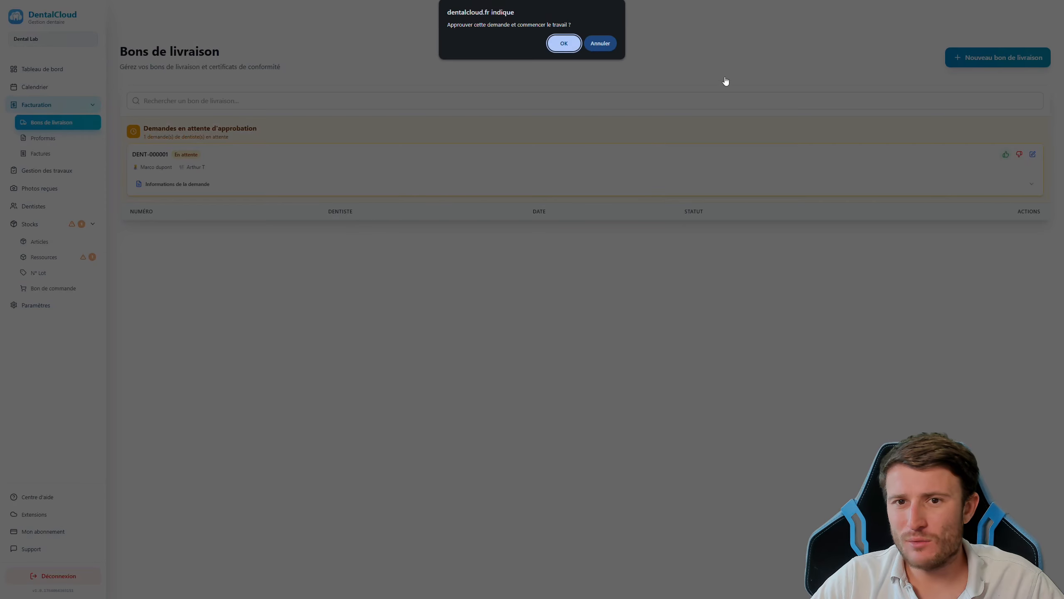
{"action": "left_click", "coordinate": [562, 43]}
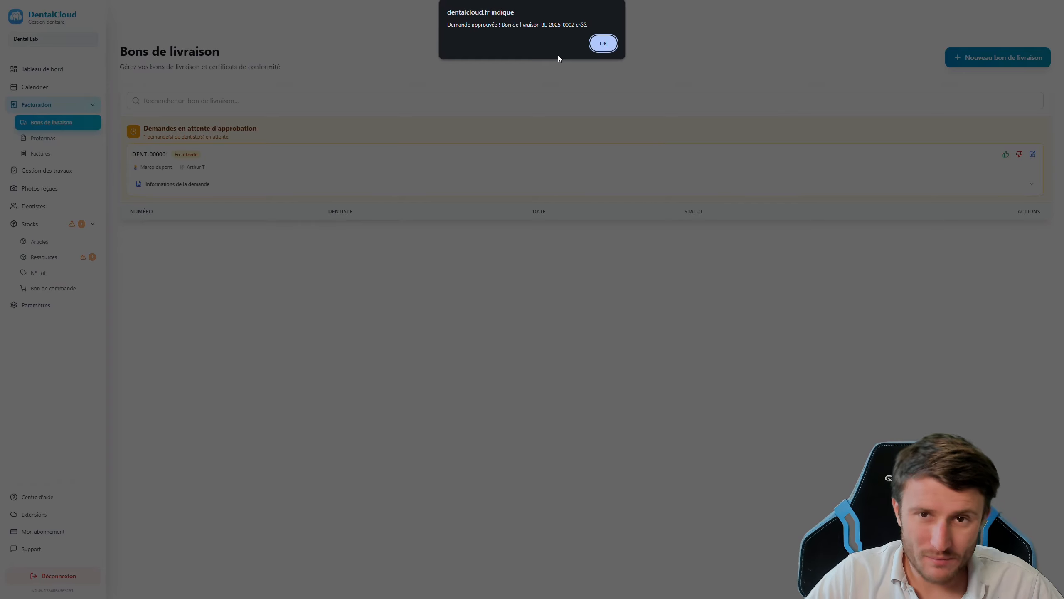
{"action": "left_click", "coordinate": [605, 46]}
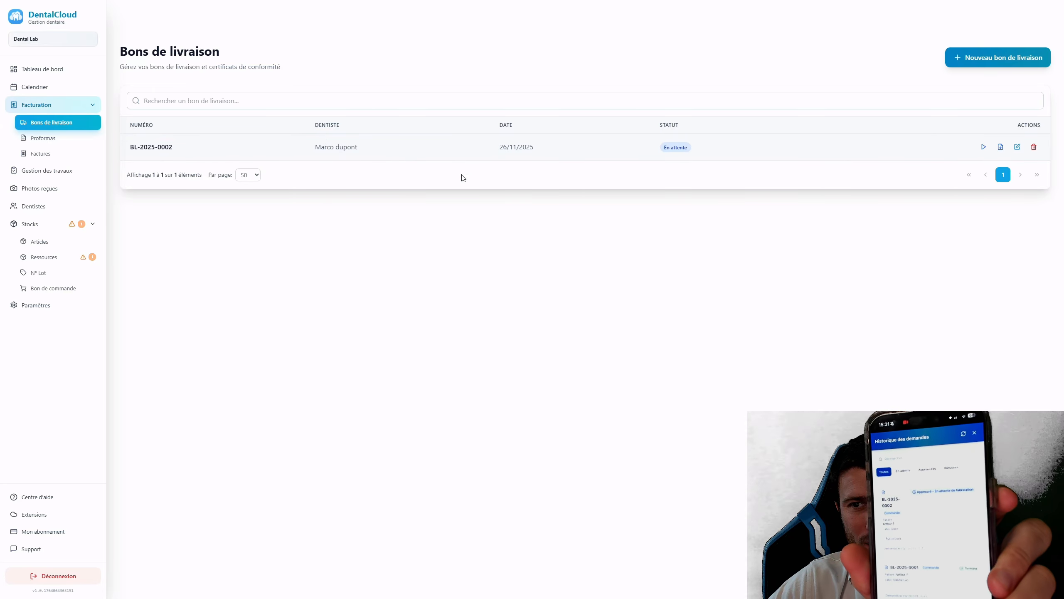
Advance BL-2025-0002 to En cours, then Terminé, and bring up the Centre d'aide page
{"action": "left_click", "coordinate": [984, 148]}
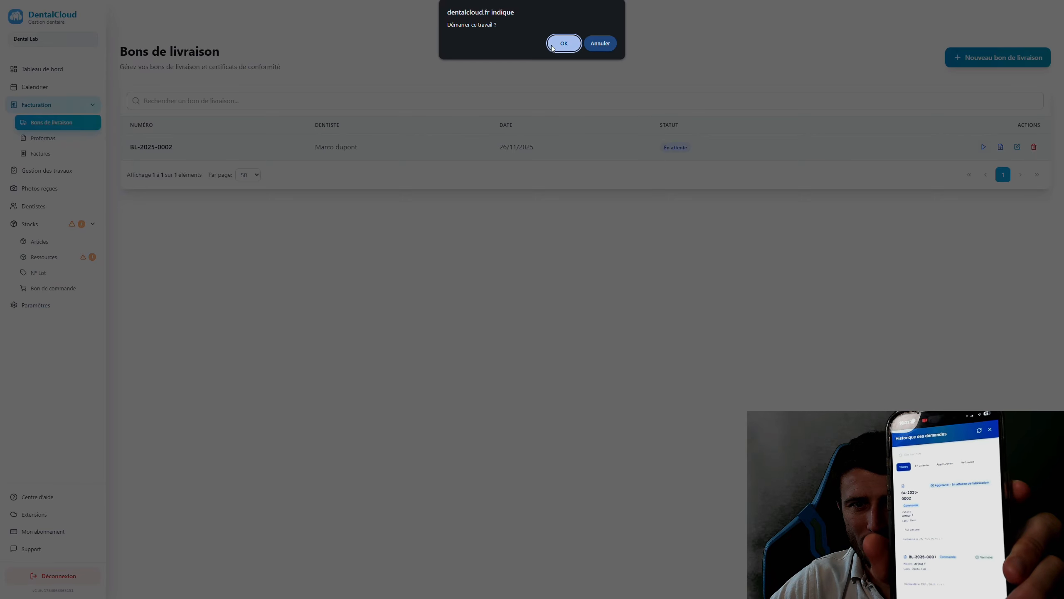
{"action": "left_click", "coordinate": [563, 42]}
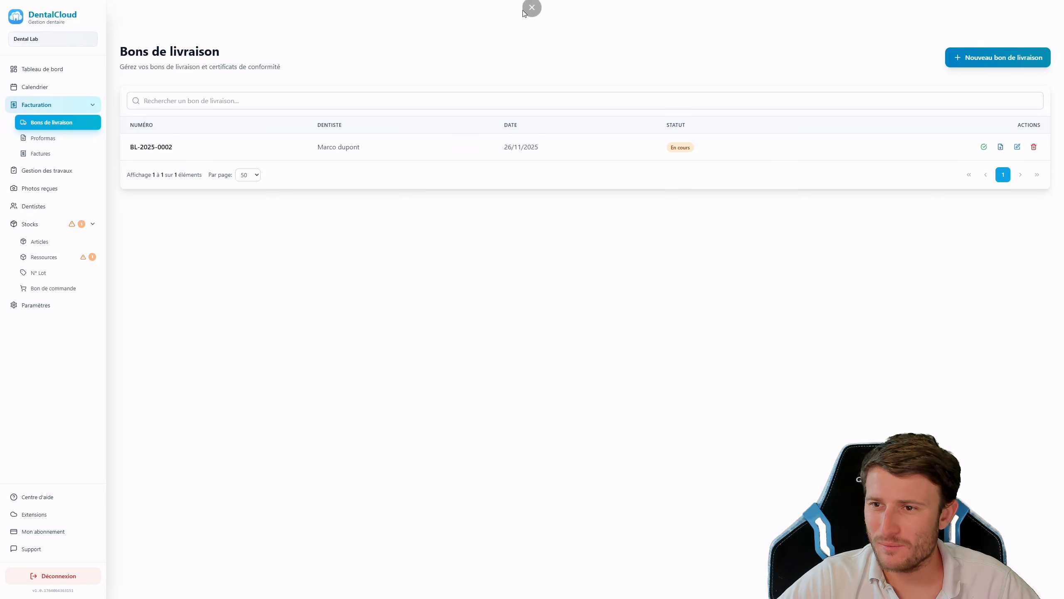
{"action": "left_click", "coordinate": [984, 147]}
{"action": "left_click", "coordinate": [563, 44]}
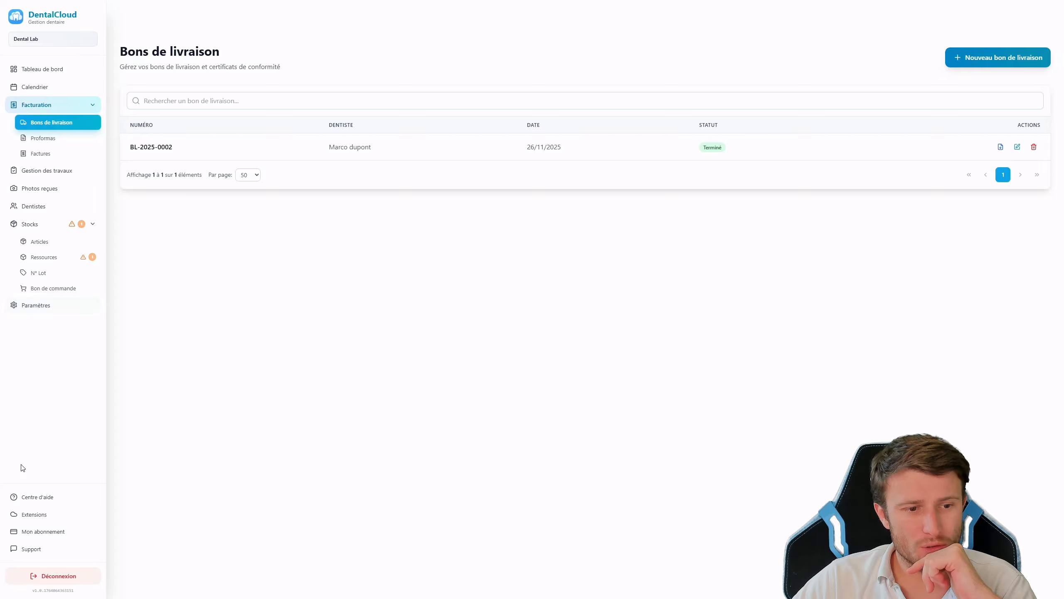
{"action": "left_click", "coordinate": [28, 496]}
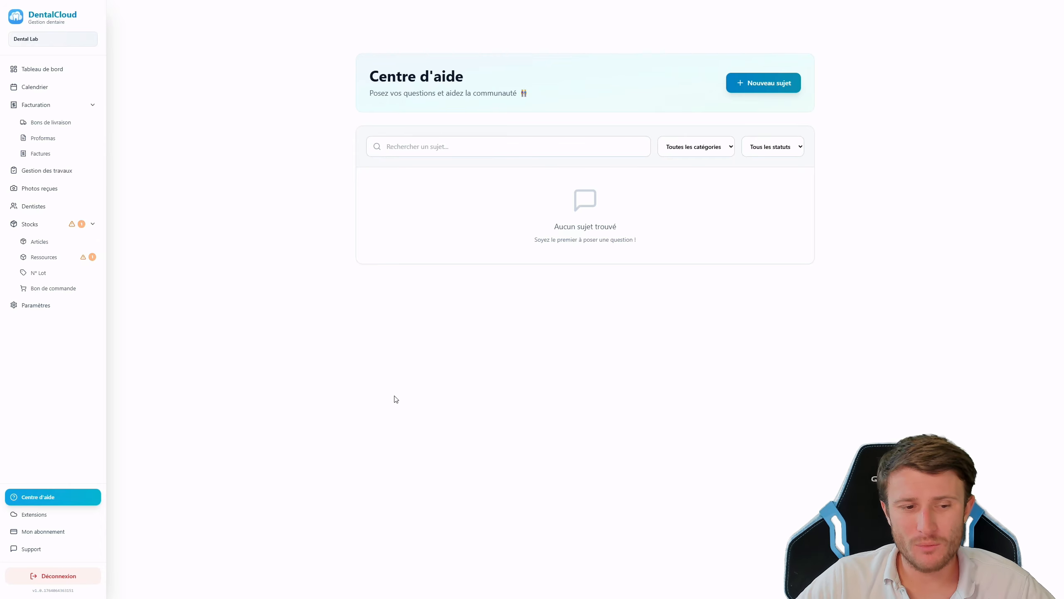
Look over Mon abonnement and the Premium Complet price, then Extensions, ending on Paramètres
{"action": "left_click", "coordinate": [49, 540]}
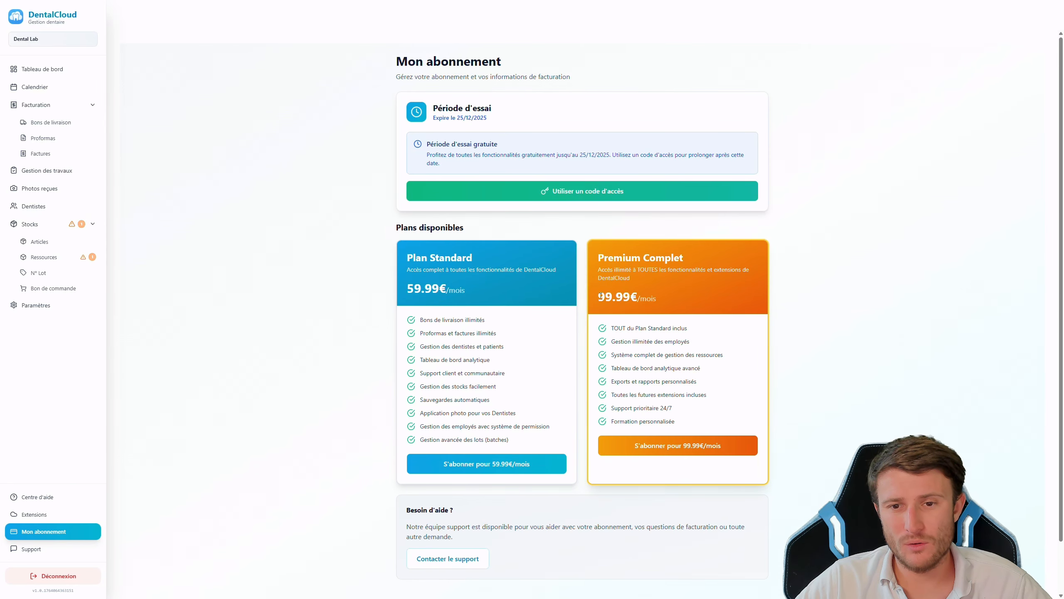
{"action": "left_click_drag", "start_coordinate": [600, 295], "coordinate": [612, 296]}
{"action": "left_click", "coordinate": [613, 300]}
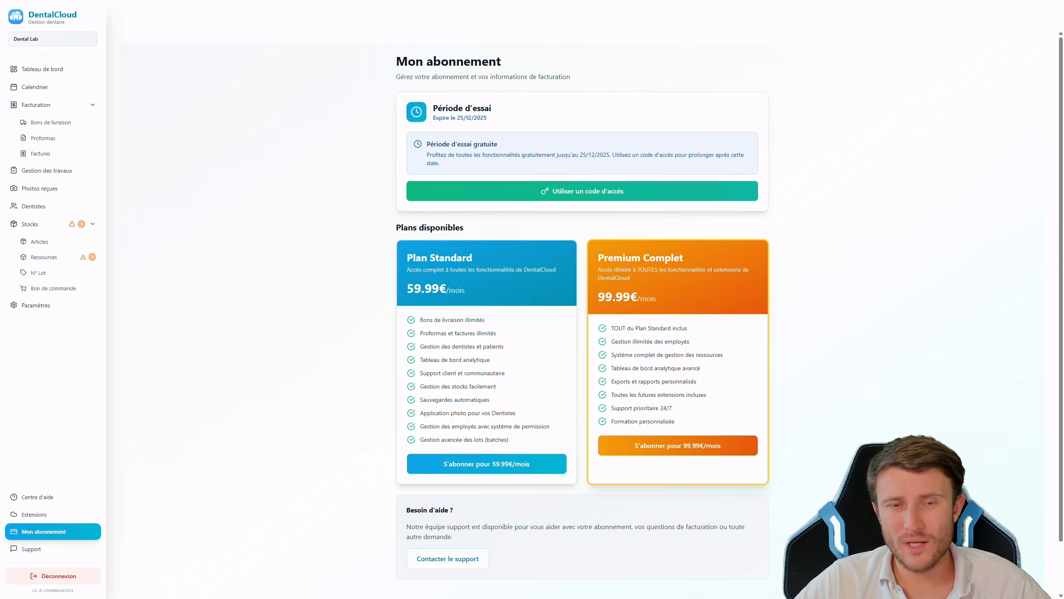
{"action": "left_click", "coordinate": [34, 514]}
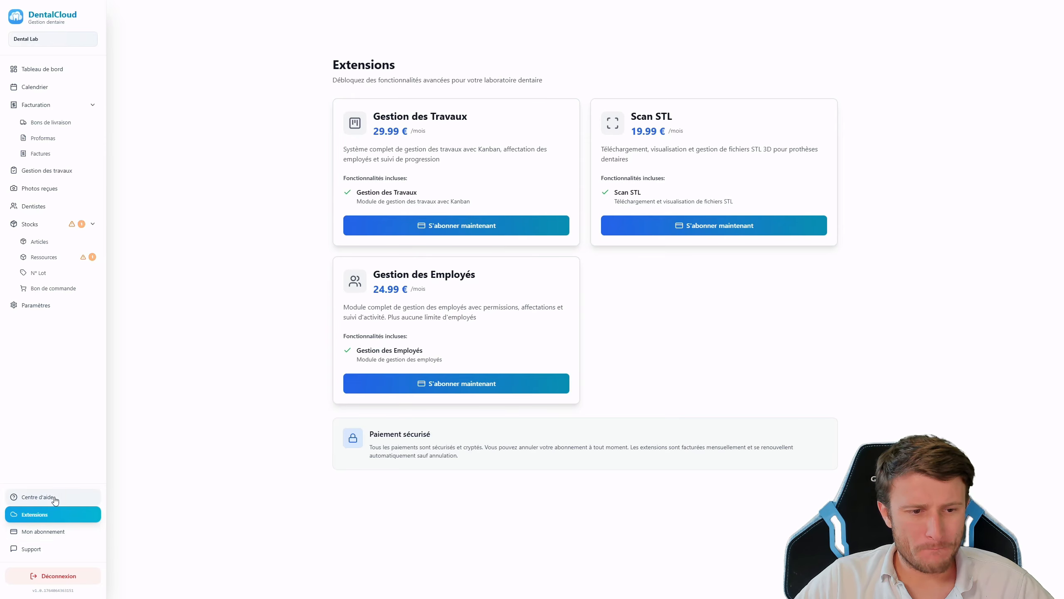
{"action": "left_click", "coordinate": [38, 304]}
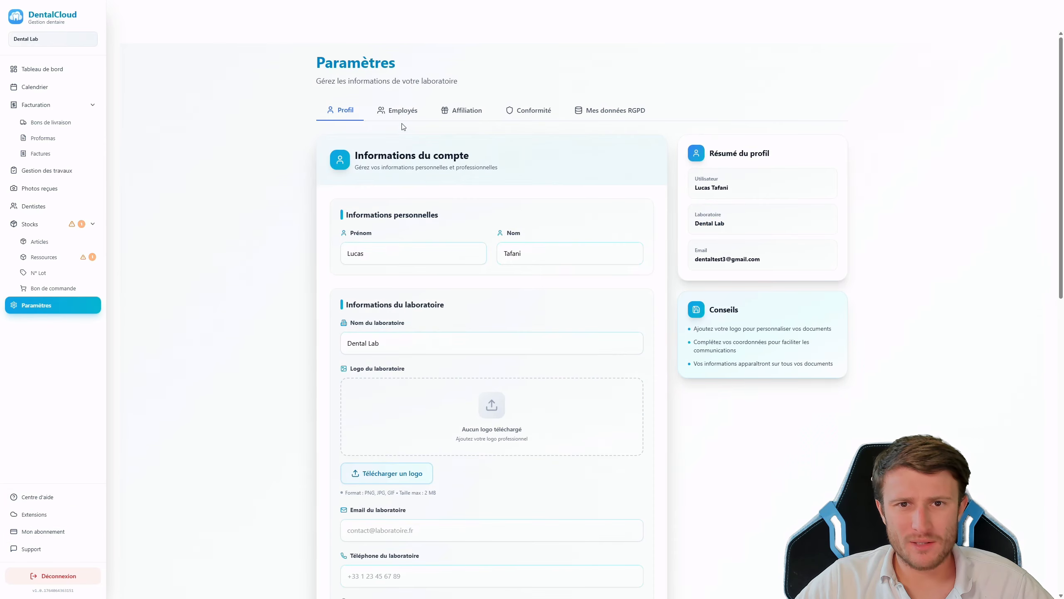
On the Employés tab, draft a role with Bons de livraison access, then discard it
{"action": "left_click", "coordinate": [398, 110]}
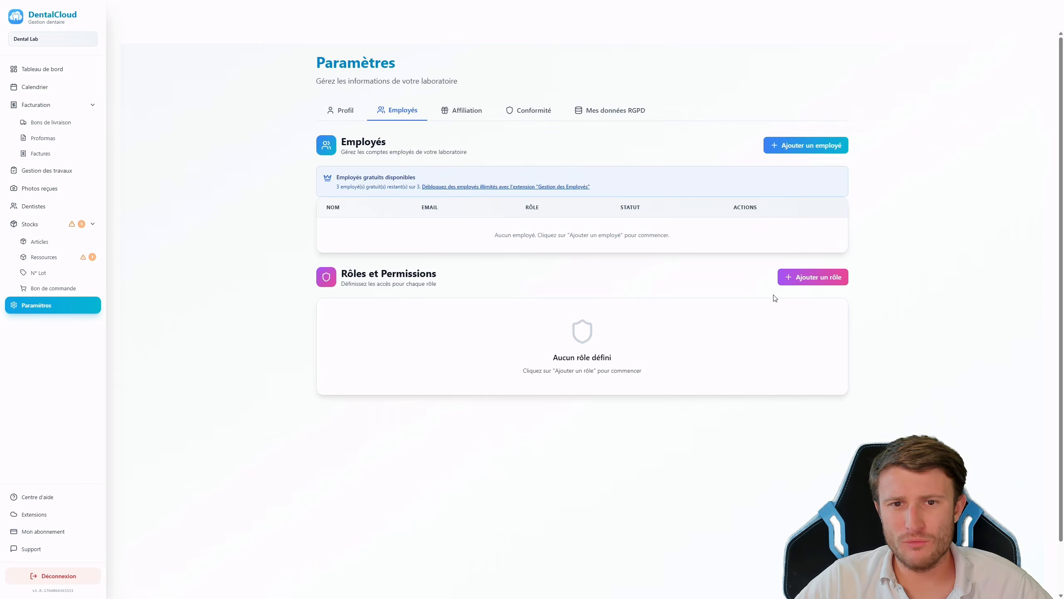
{"action": "left_click", "coordinate": [805, 278]}
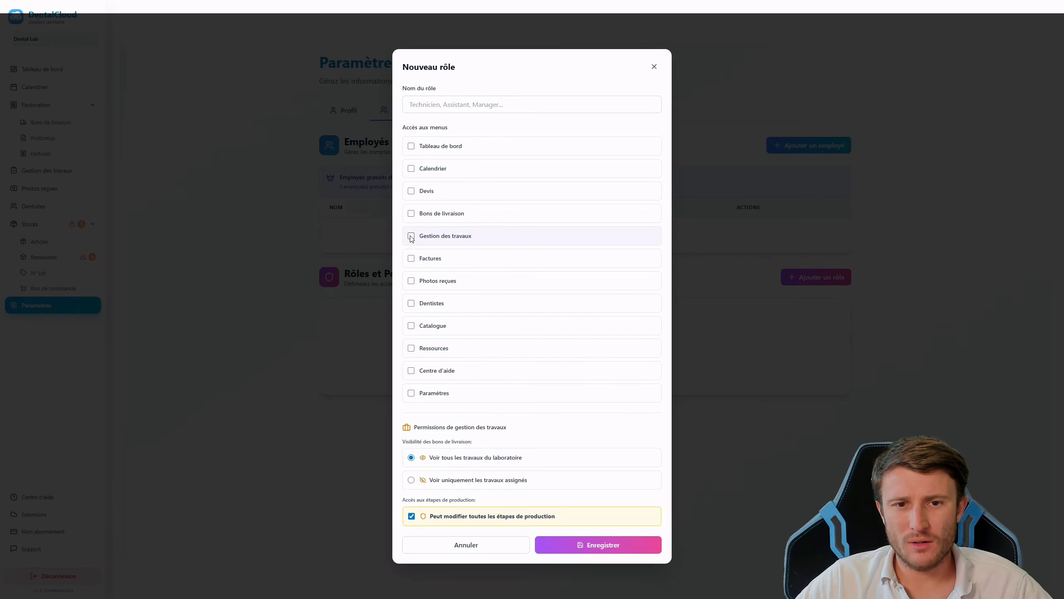
{"action": "left_click", "coordinate": [411, 213]}
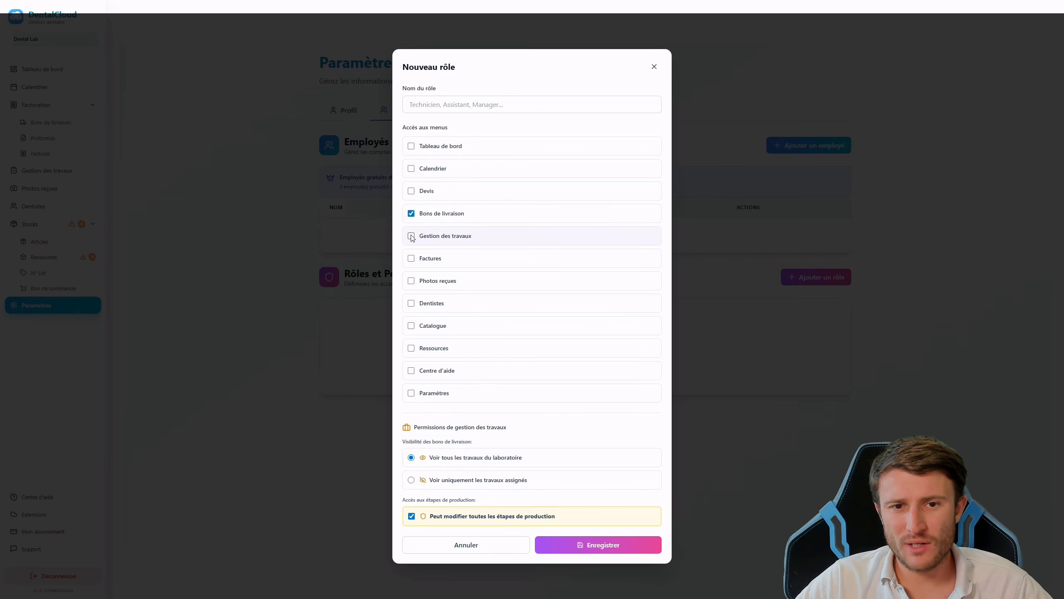
{"action": "left_click", "coordinate": [653, 67]}
Open the new employee form, view the role list, and discard it unsaved
{"action": "left_click", "coordinate": [784, 147]}
{"action": "left_click", "coordinate": [489, 239]}
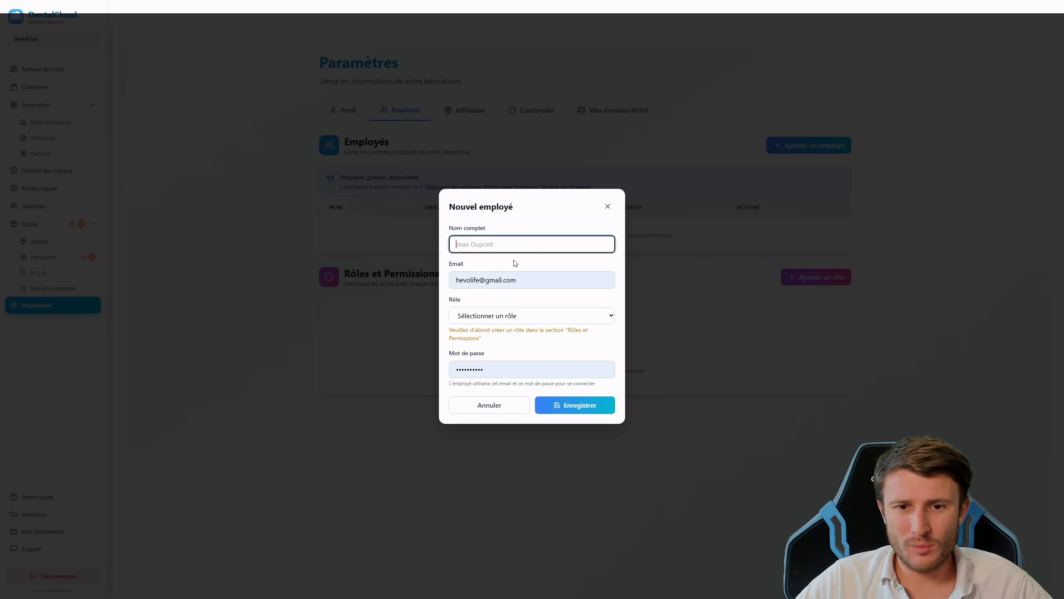
{"action": "left_click", "coordinate": [498, 312]}
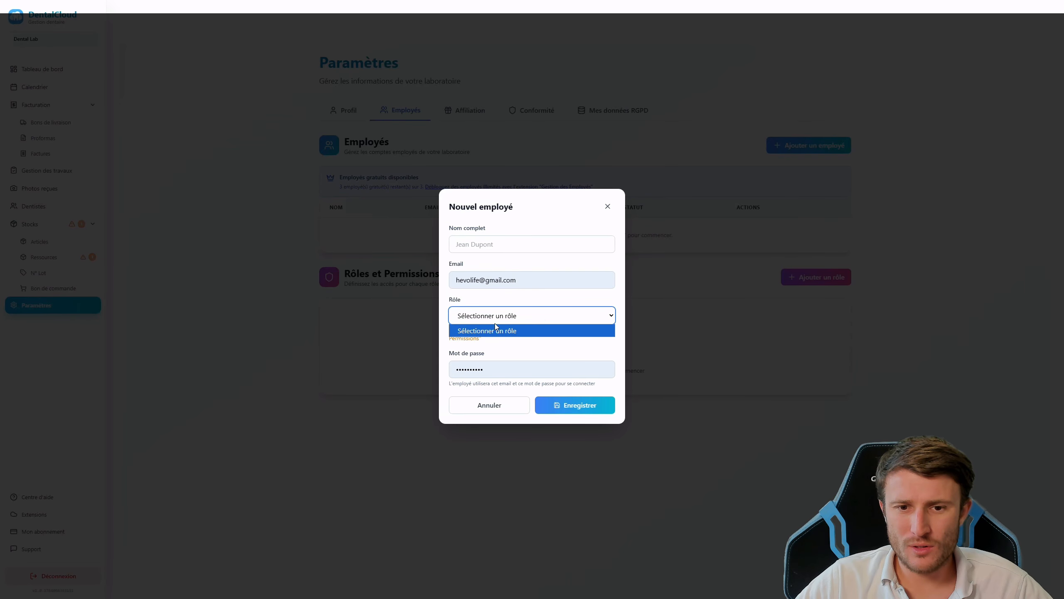
{"action": "left_click", "coordinate": [608, 206]}
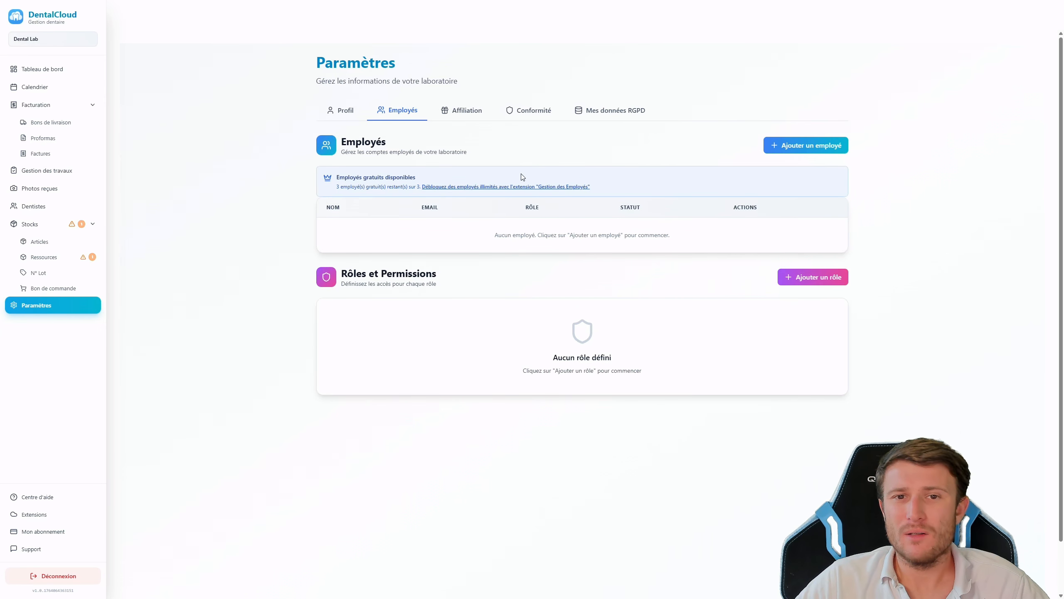
Copy the Affiliation referral link and code, then view the Conformité VAT attestation section
{"action": "left_click", "coordinate": [461, 111]}
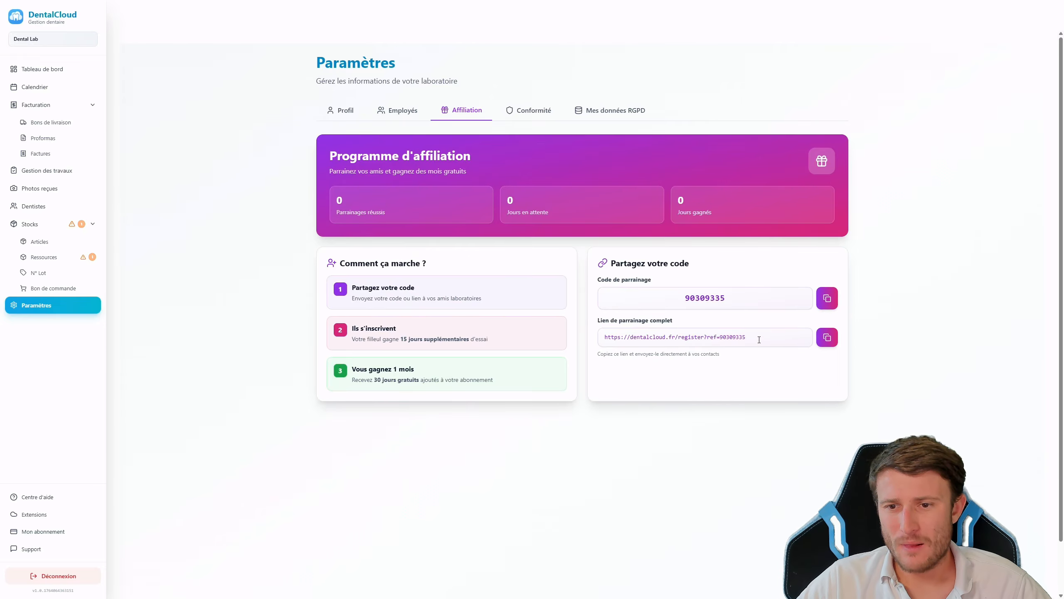
{"action": "left_click", "coordinate": [834, 340]}
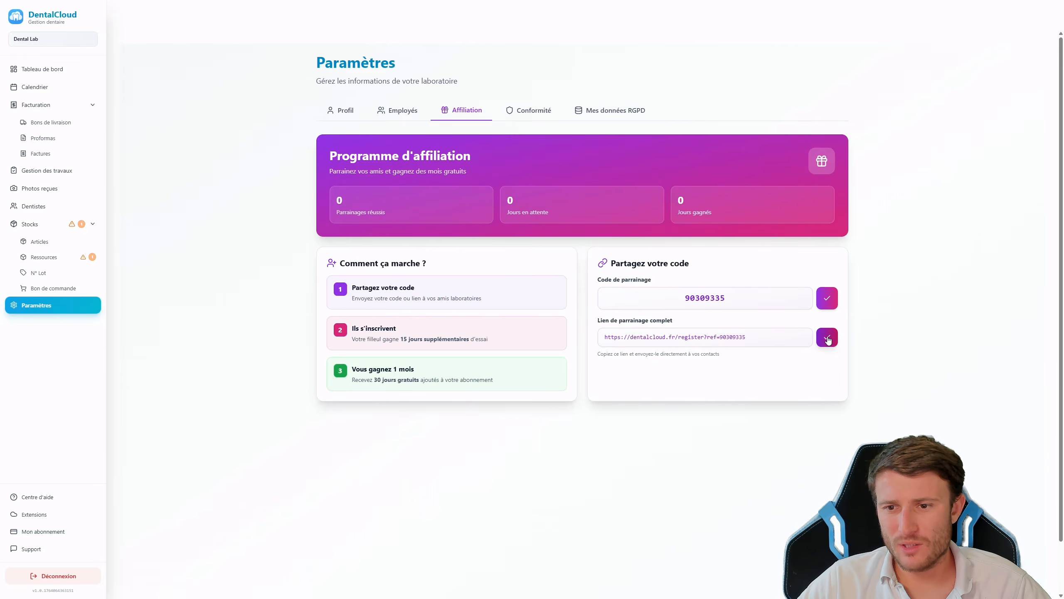
{"action": "double_click", "coordinate": [746, 297]}
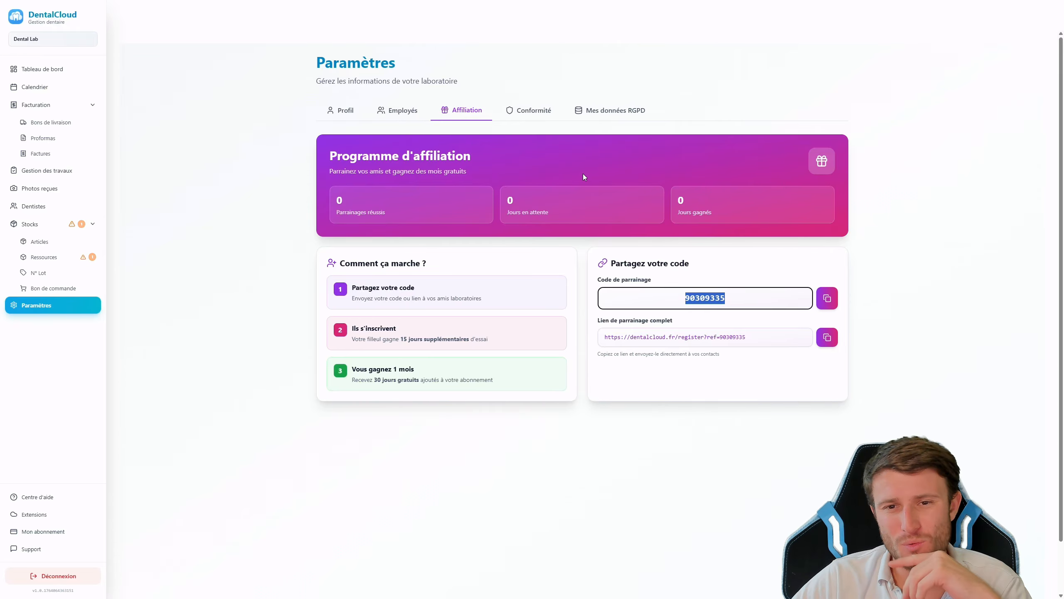
{"action": "left_click", "coordinate": [525, 111]}
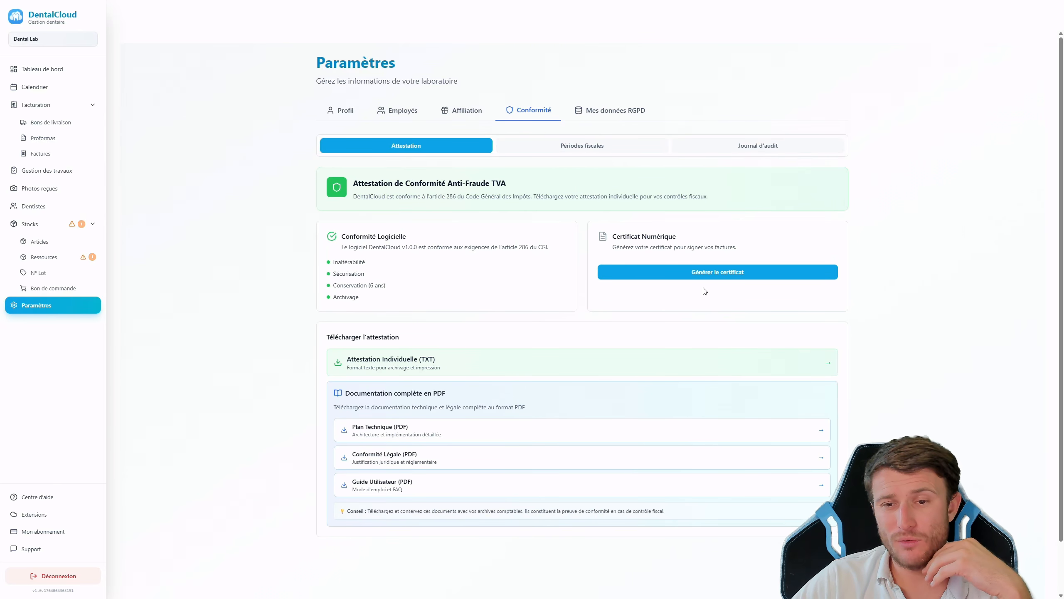
Review Périodes fiscales, confirm the audit journal's 4 records are intact, then return to Tableau de bord
{"action": "left_click", "coordinate": [574, 156]}
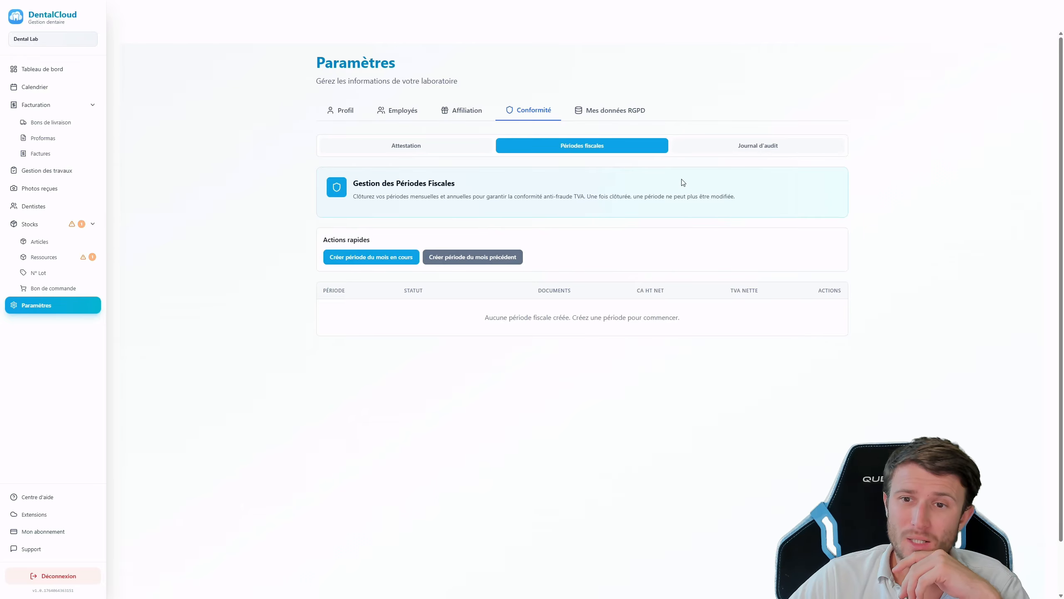
{"action": "left_click", "coordinate": [729, 152]}
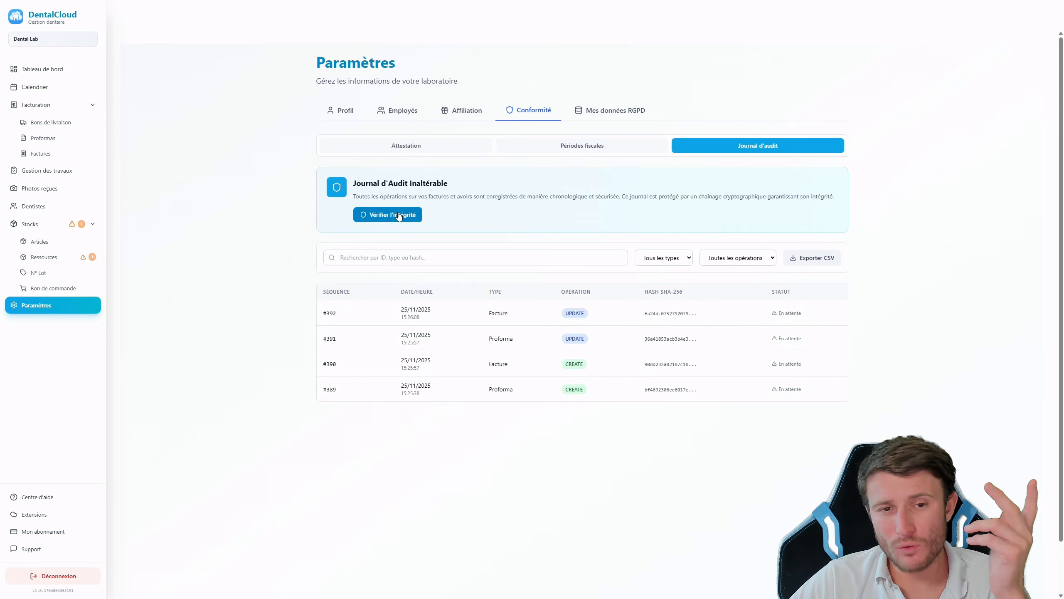
{"action": "left_click", "coordinate": [399, 216]}
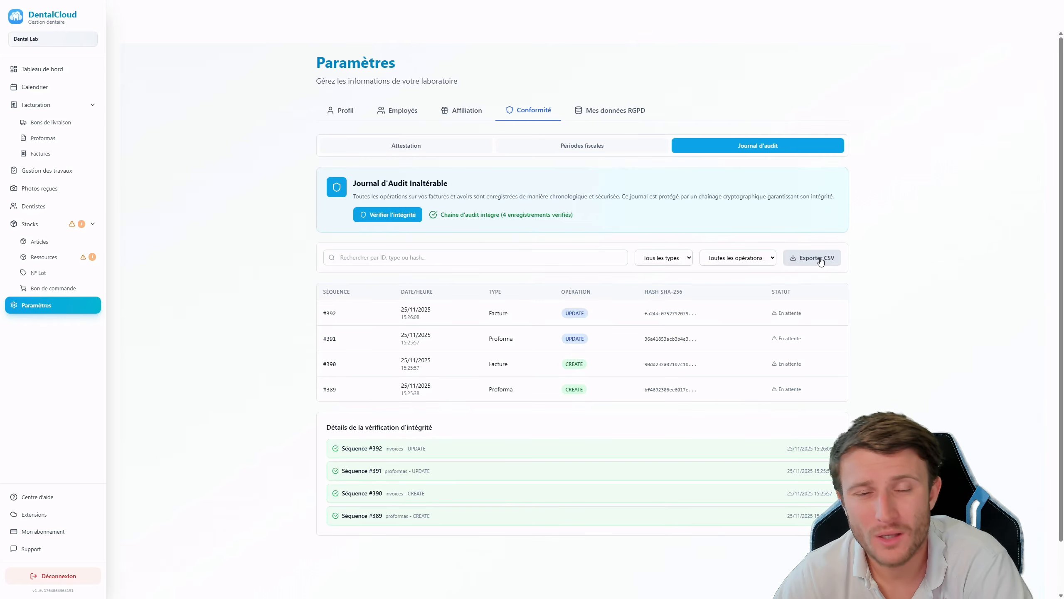
{"action": "left_click", "coordinate": [47, 75]}
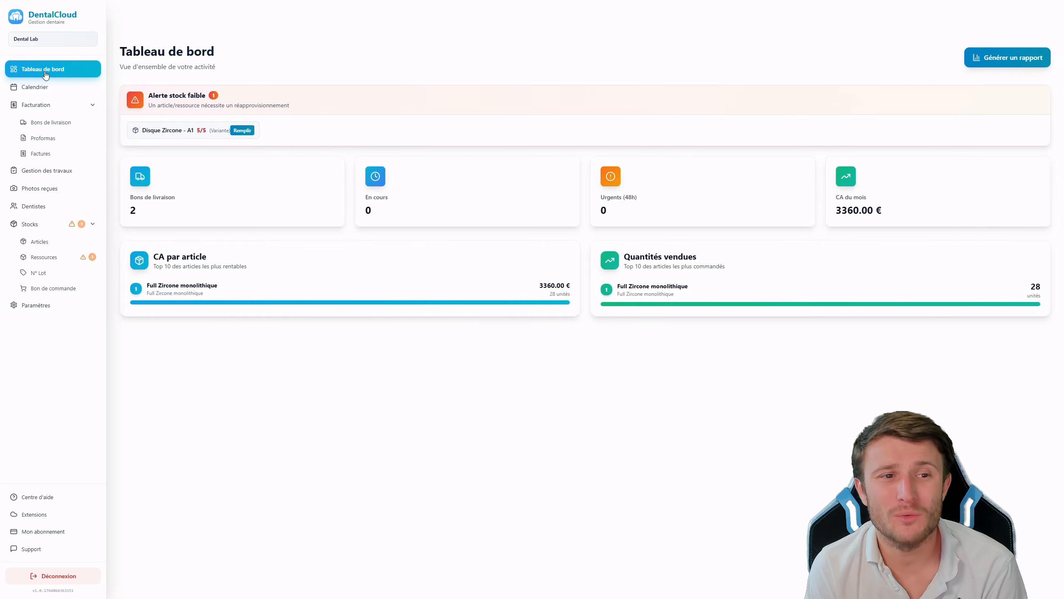
{"action": "left_click", "coordinate": [34, 551]}
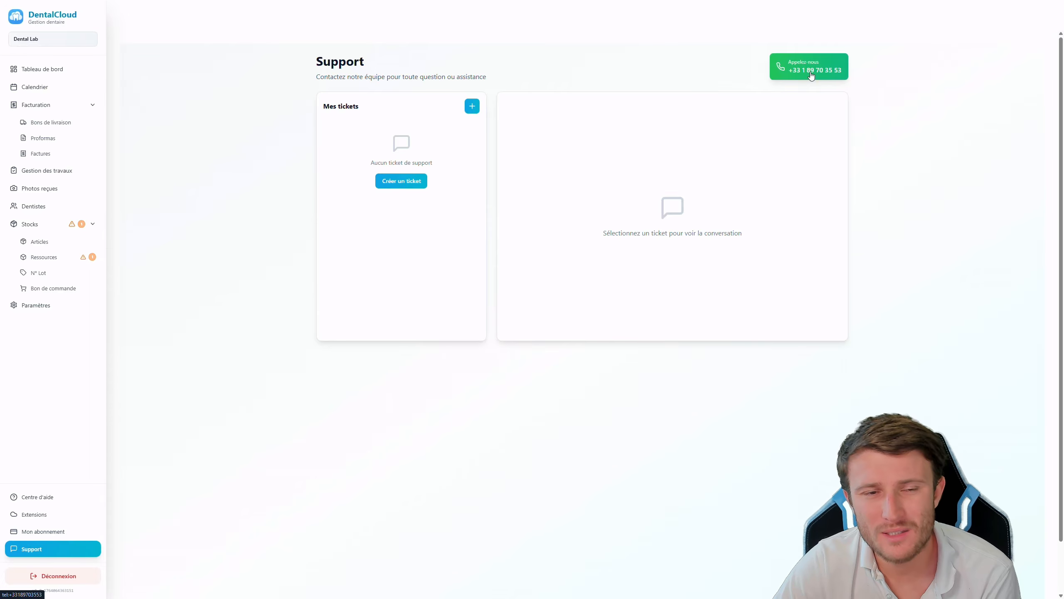
{"action": "left_click", "coordinate": [53, 70]}
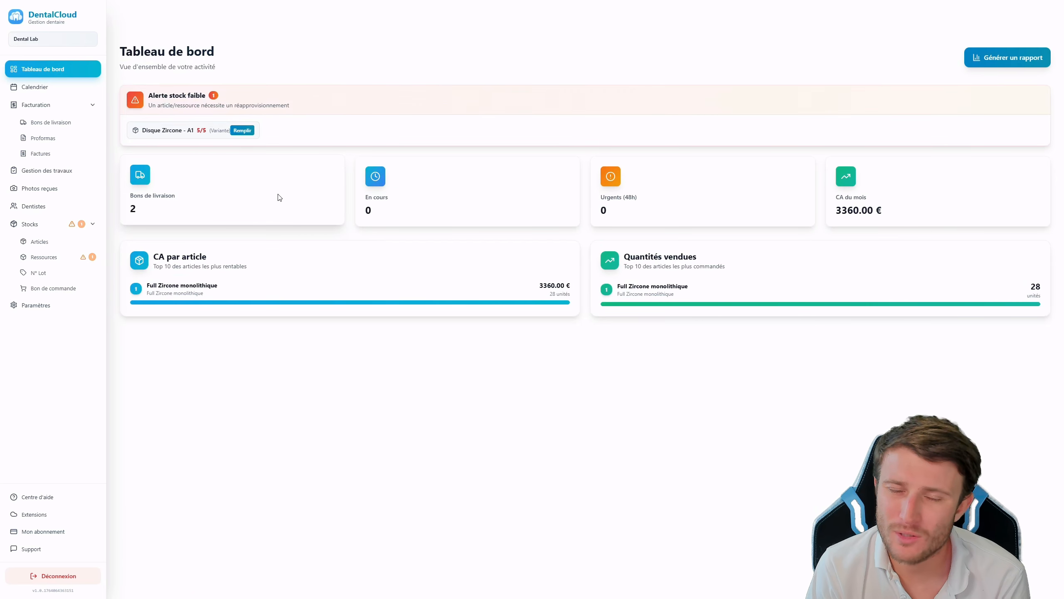